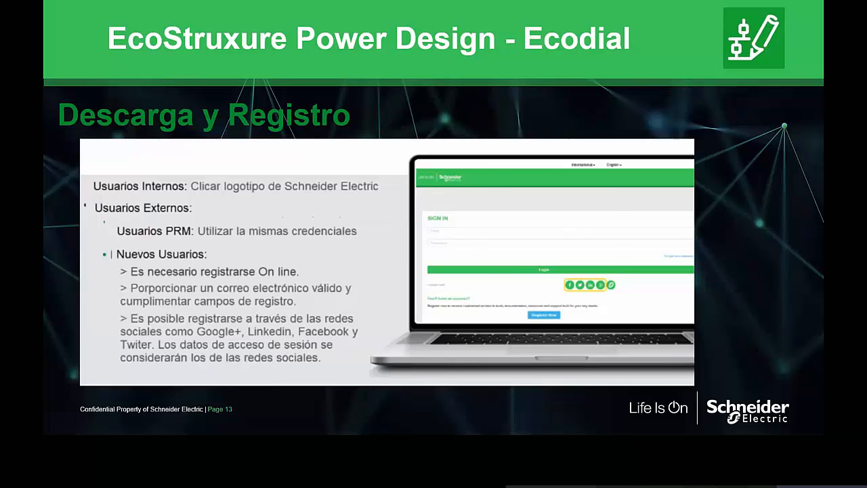
{"action": "key", "text": "Right"}
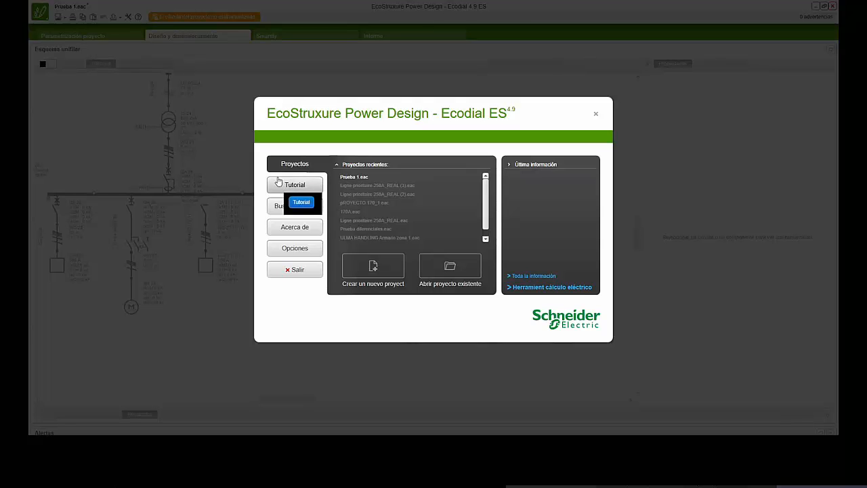
- Look through the tutorial videos listed under Explorar, Descubrir and Nuevas funciones in the start dialog
{"action": "left_click", "coordinate": [288, 190]}
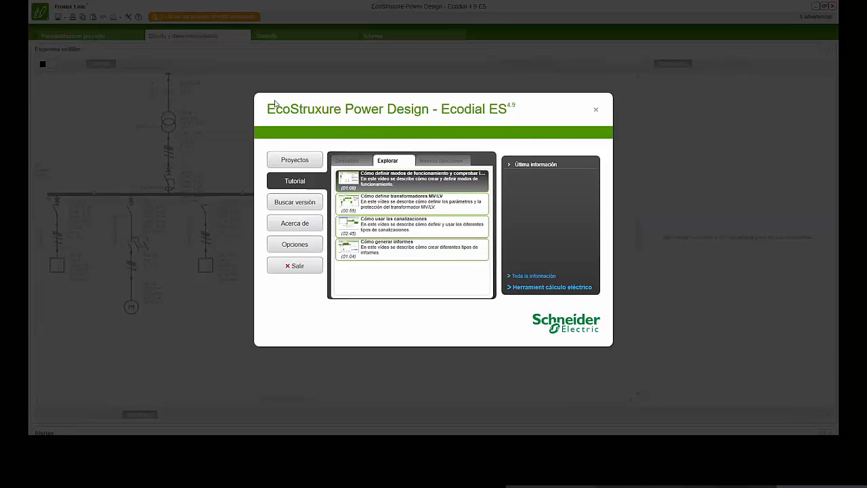
{"action": "left_click", "coordinate": [351, 161]}
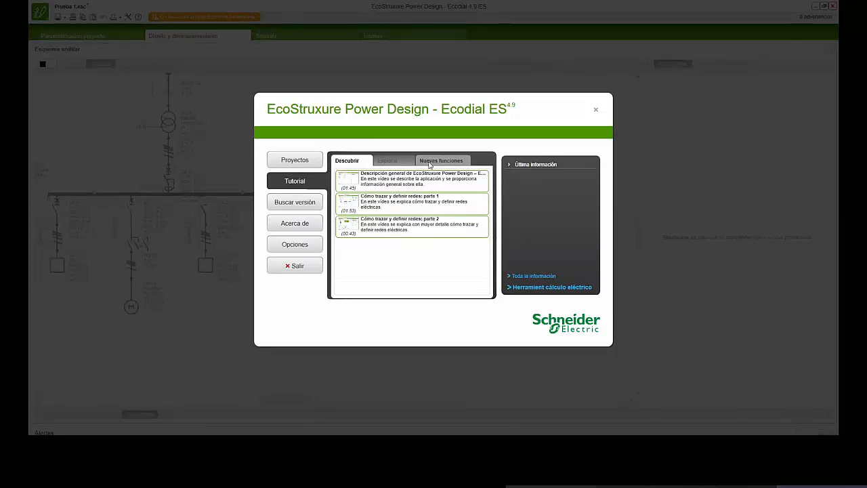
{"action": "left_click", "coordinate": [433, 163]}
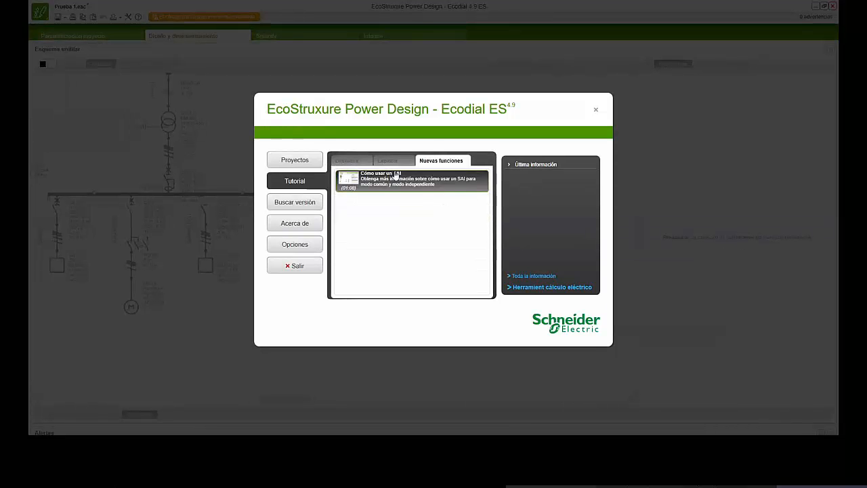
{"action": "left_click", "coordinate": [353, 163]}
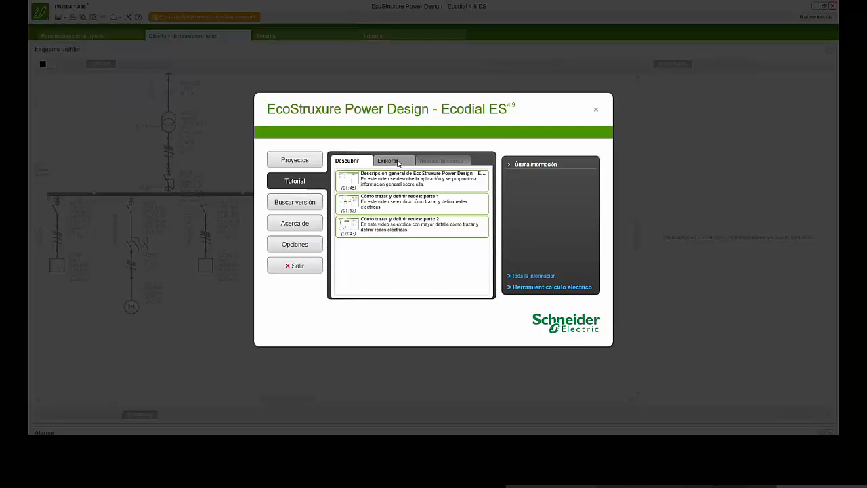
- Review the available software versions, the application's about information and the program options in the start dialog
{"action": "left_click", "coordinate": [301, 207]}
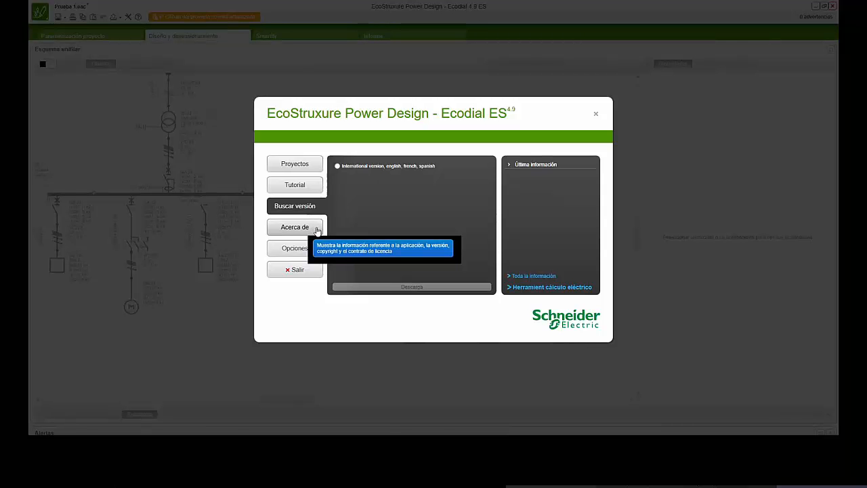
{"action": "left_click", "coordinate": [311, 230]}
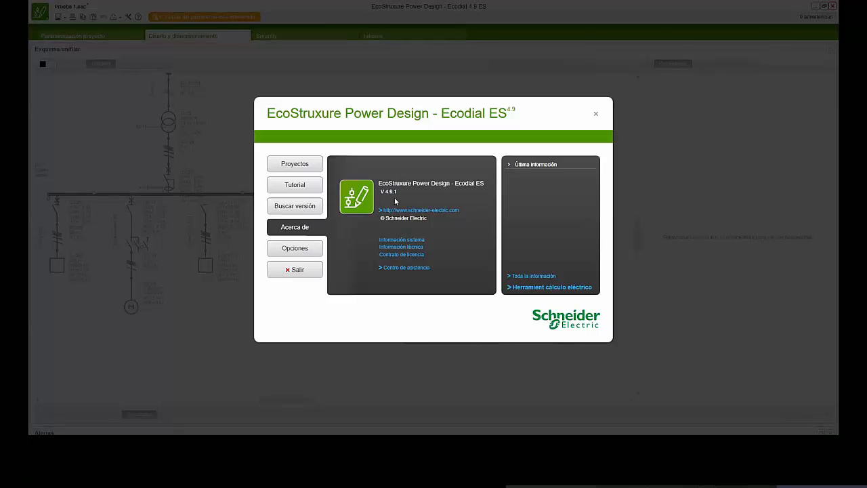
{"action": "left_click", "coordinate": [317, 248]}
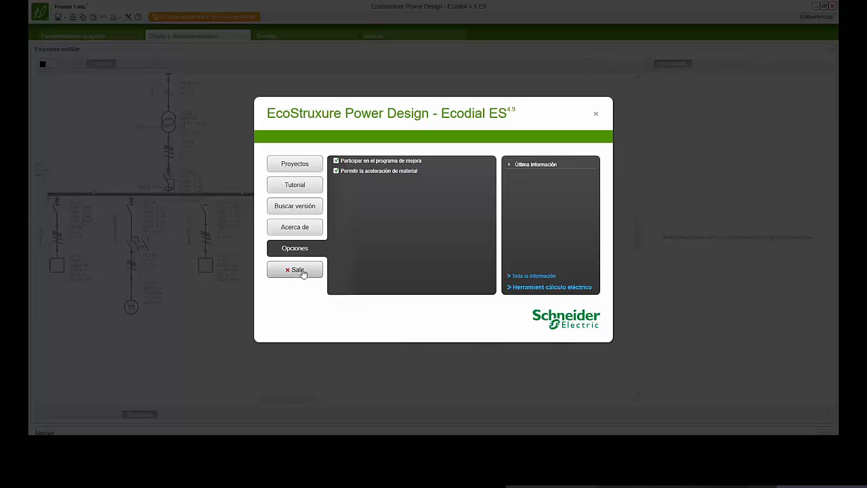
- Create a new project and open its network definition settings
{"action": "left_click", "coordinate": [296, 163]}
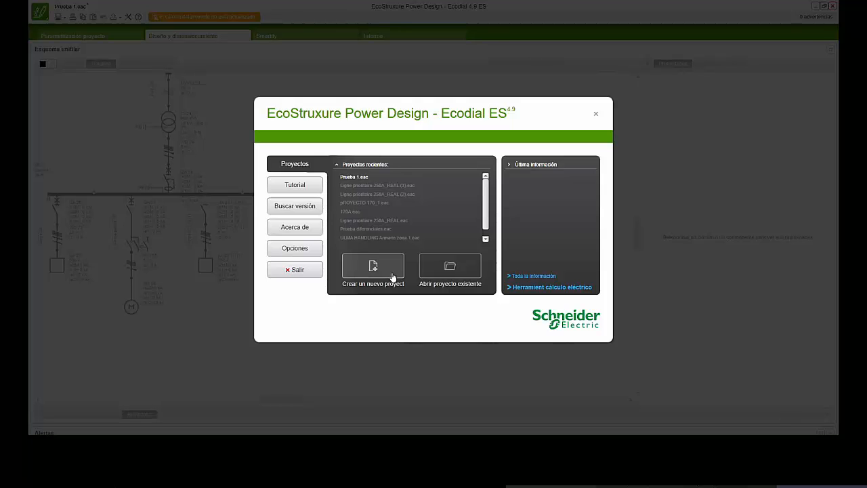
{"action": "left_click", "coordinate": [373, 266]}
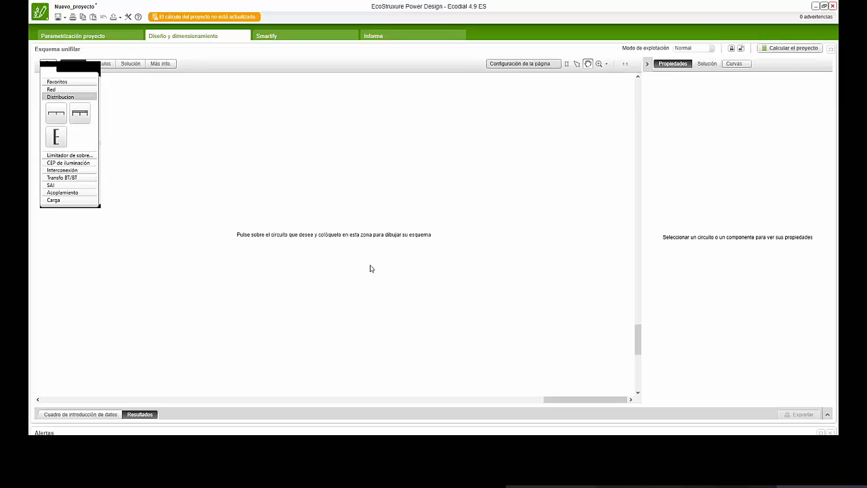
{"action": "left_click", "coordinate": [112, 39]}
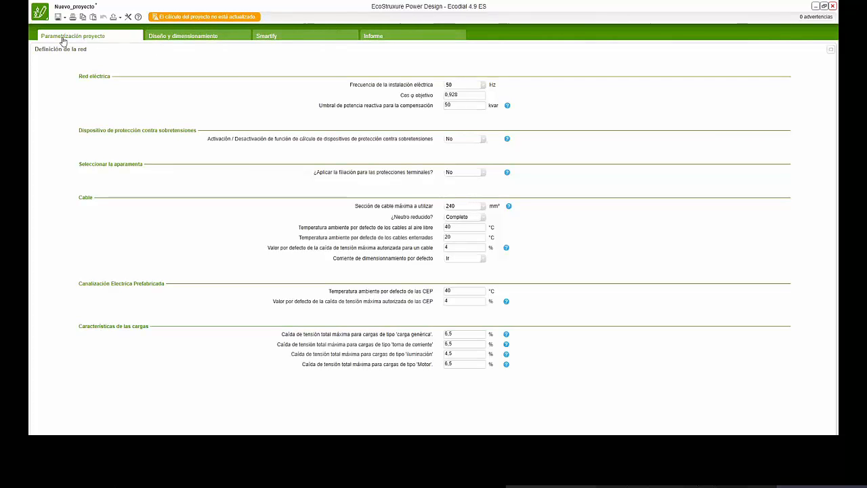
{"action": "left_click", "coordinate": [180, 38]}
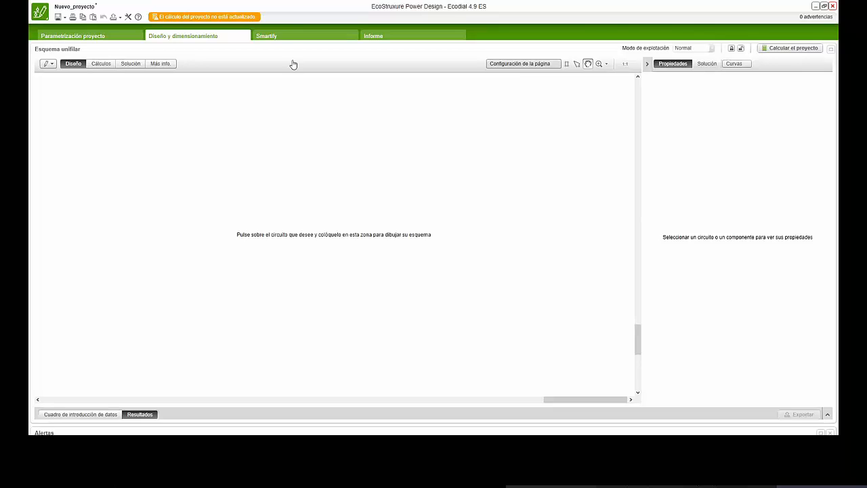
{"action": "left_click", "coordinate": [100, 36]}
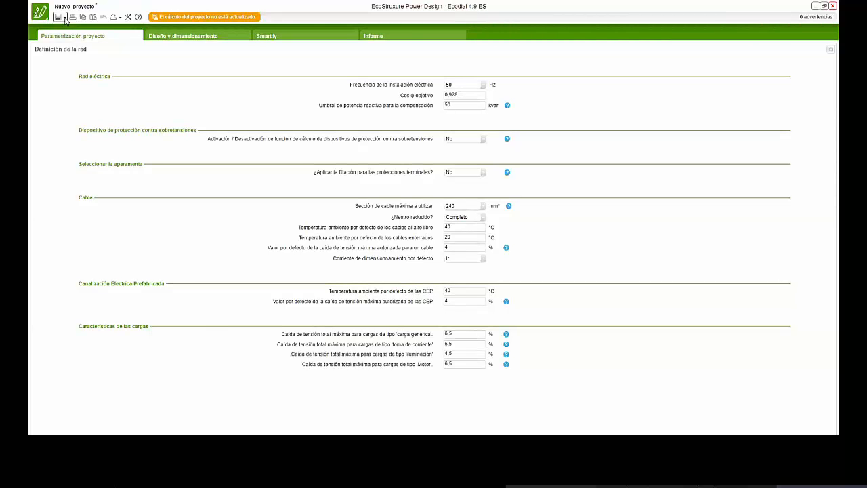
- Review the project's save, export and general parameter options, and check the choices for the installation frequency
{"action": "left_click", "coordinate": [65, 19]}
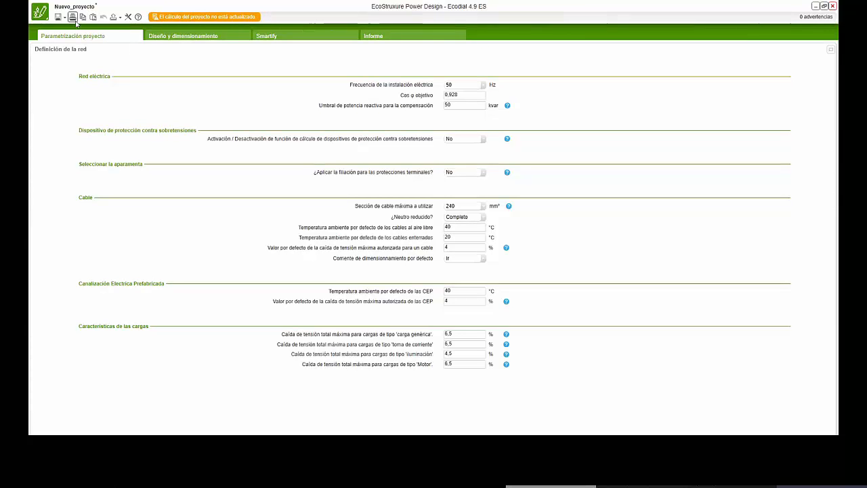
{"action": "left_click", "coordinate": [117, 21]}
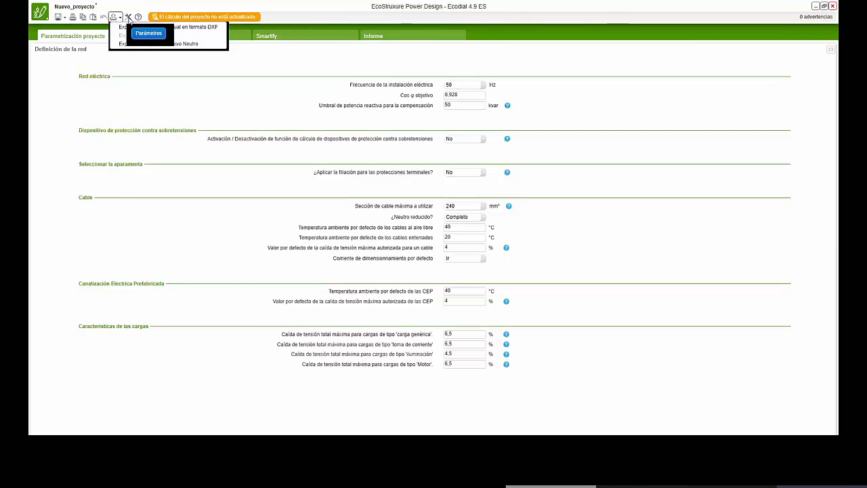
{"action": "left_click", "coordinate": [129, 19]}
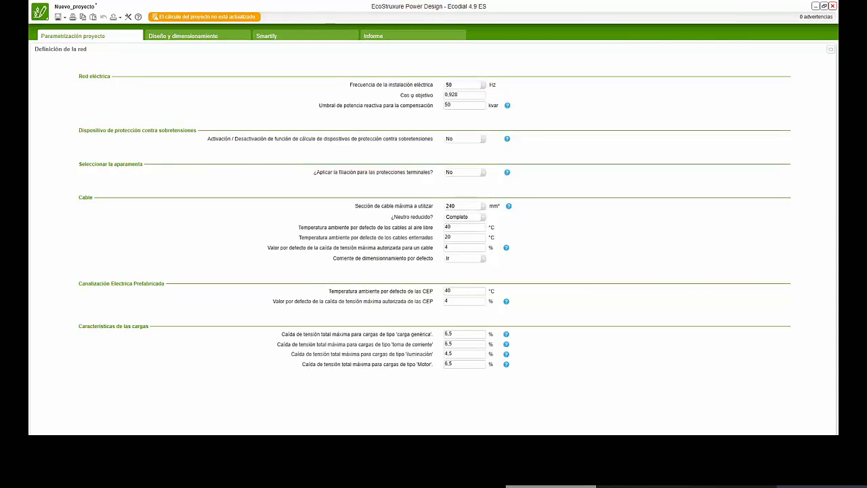
{"action": "left_click", "coordinate": [484, 85]}
{"action": "left_click", "coordinate": [480, 87]}
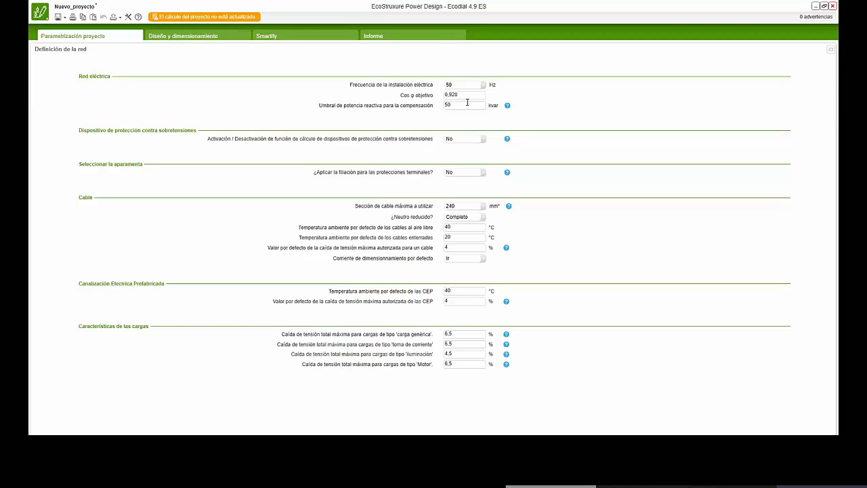
- Try setting the surge protection device calculation to Sí, examine its risk category choices, and return the calculation to No
{"action": "left_click", "coordinate": [483, 141]}
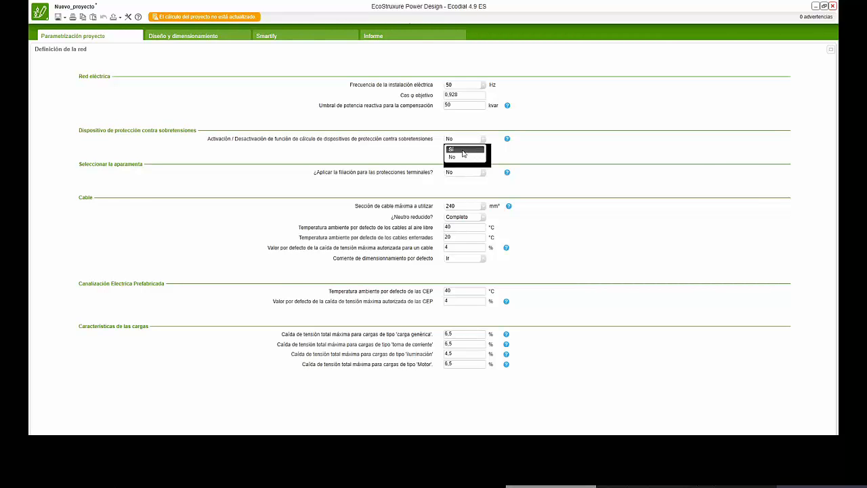
{"action": "left_click", "coordinate": [467, 149]}
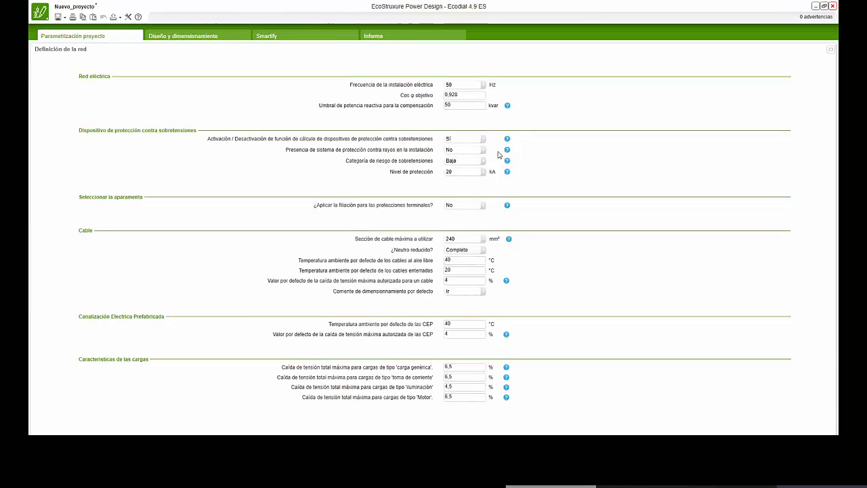
{"action": "left_click", "coordinate": [483, 162]}
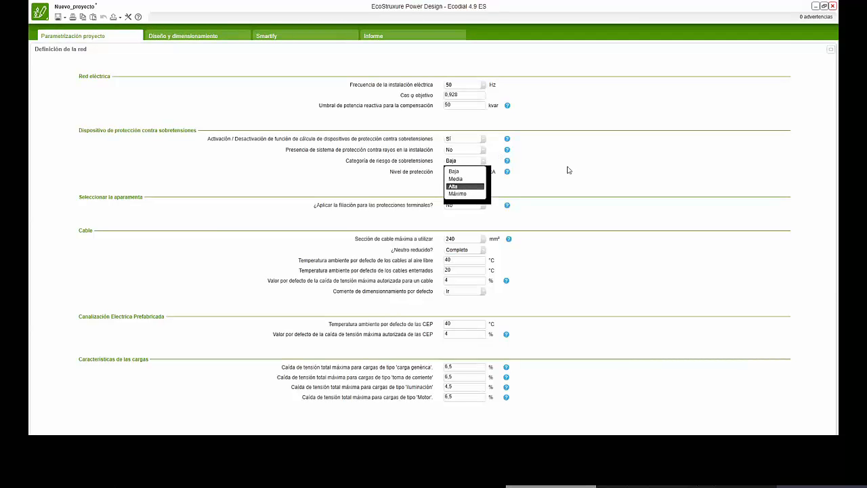
{"action": "left_click", "coordinate": [510, 192]}
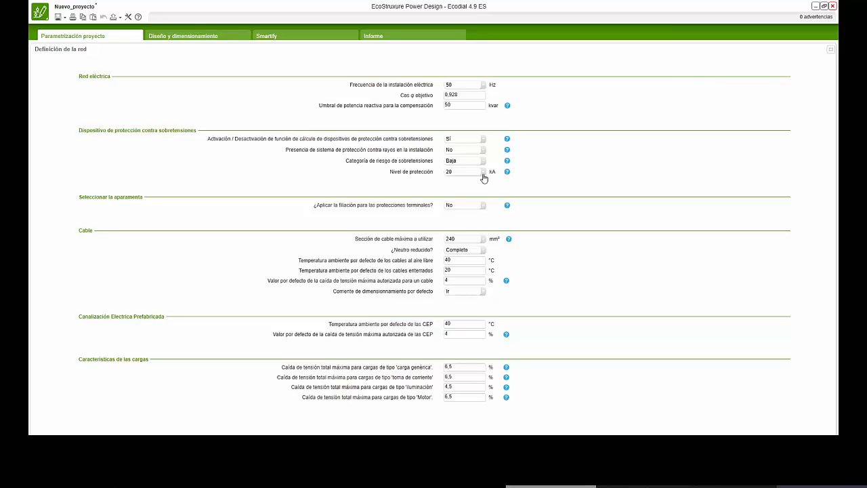
{"action": "left_click", "coordinate": [480, 149]}
{"action": "left_click", "coordinate": [465, 157]}
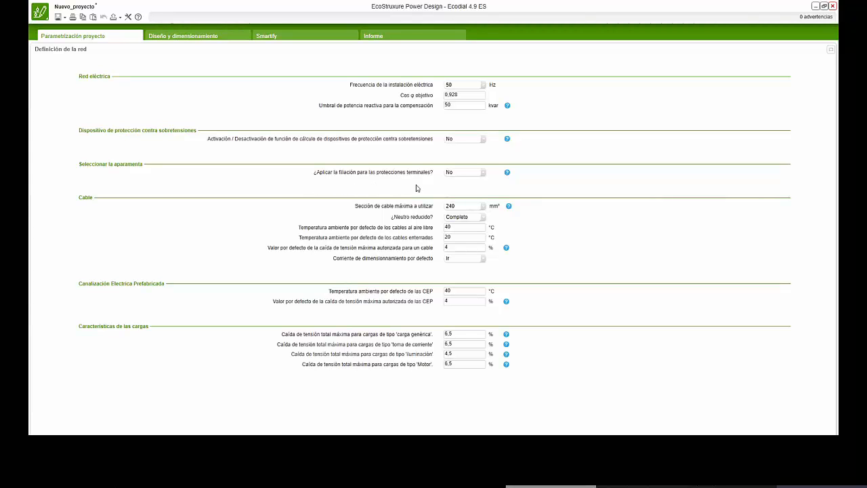
- Set the application of filiation for terminal protections to Sí in the switchgear selection settings
{"action": "left_click", "coordinate": [485, 178]}
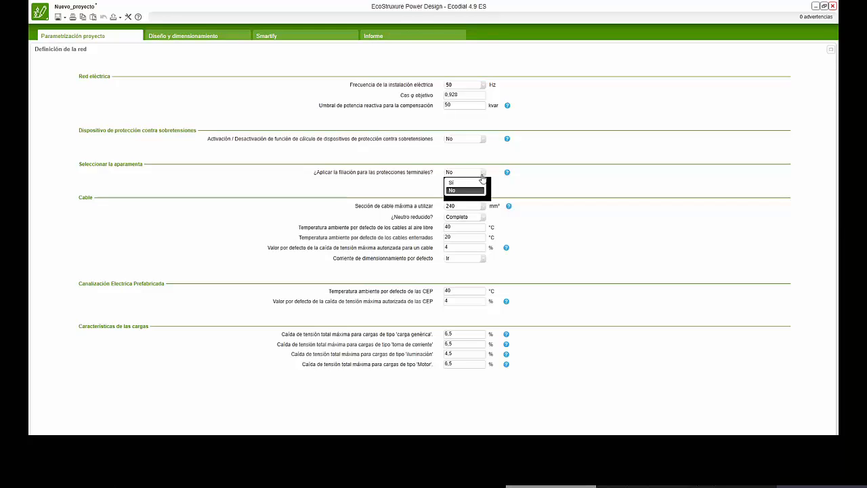
{"action": "left_click", "coordinate": [468, 183]}
{"action": "left_click", "coordinate": [480, 174]}
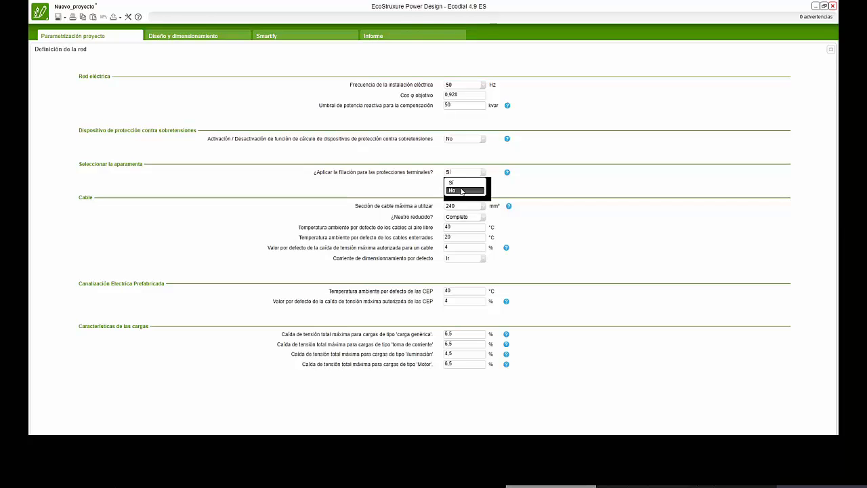
{"action": "left_click", "coordinate": [460, 183]}
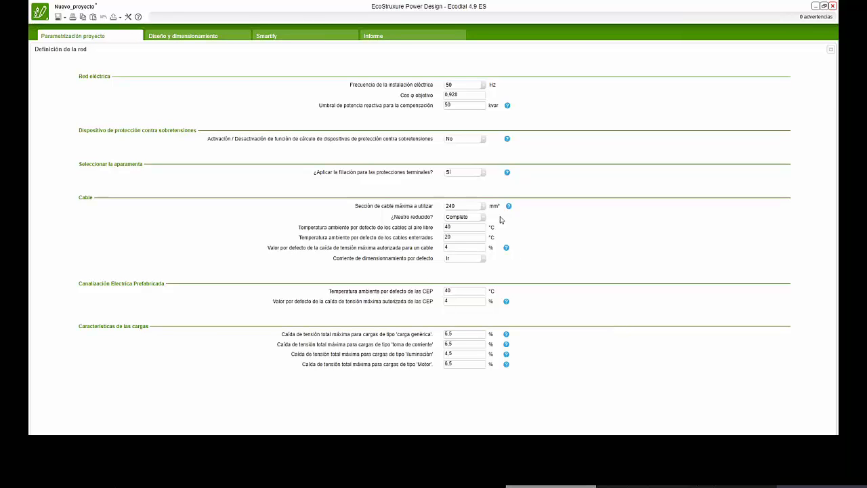
- Set the maximum cable cross-section to 150 mm² and check the options for reduced neutral and default sizing current
{"action": "left_click", "coordinate": [482, 207]}
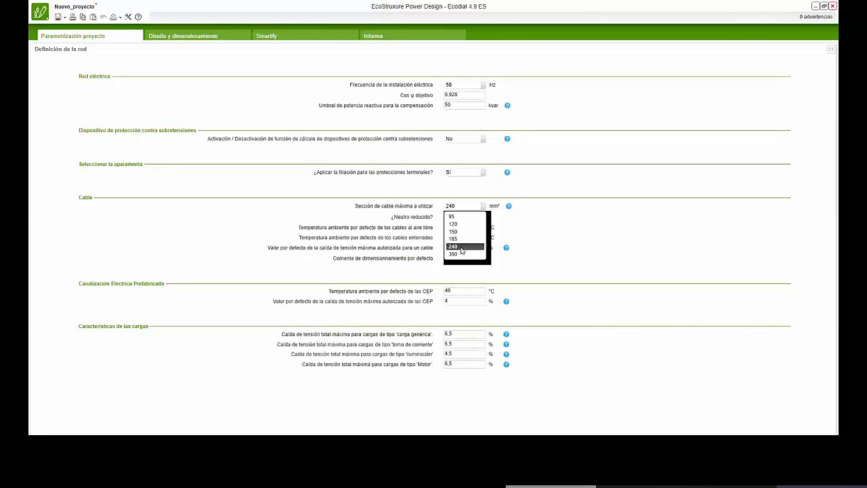
{"action": "left_click", "coordinate": [461, 231]}
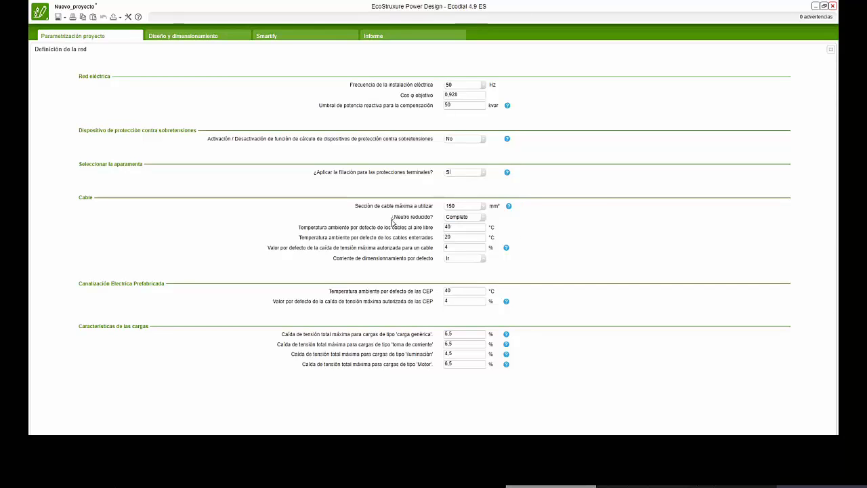
{"action": "left_click", "coordinate": [486, 218]}
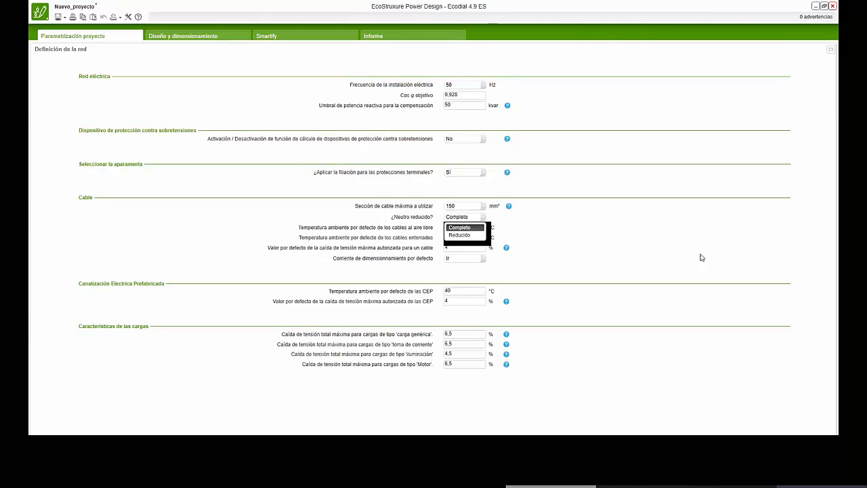
{"action": "left_click", "coordinate": [568, 237]}
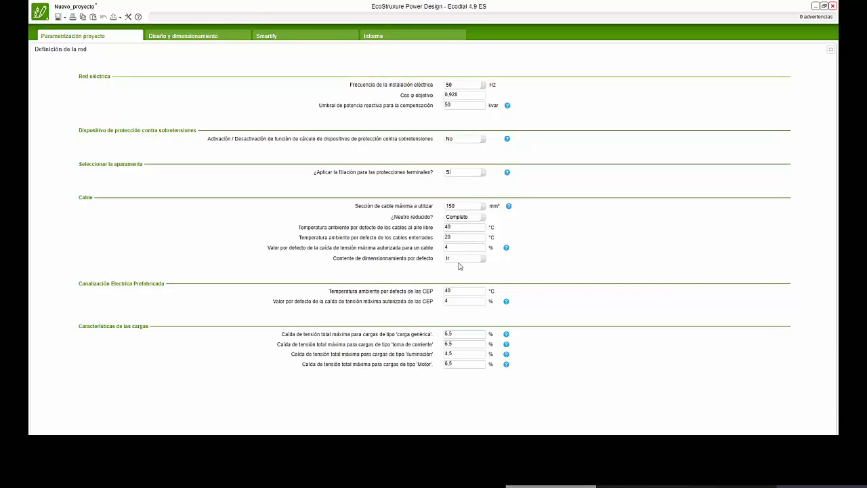
{"action": "left_click", "coordinate": [482, 262]}
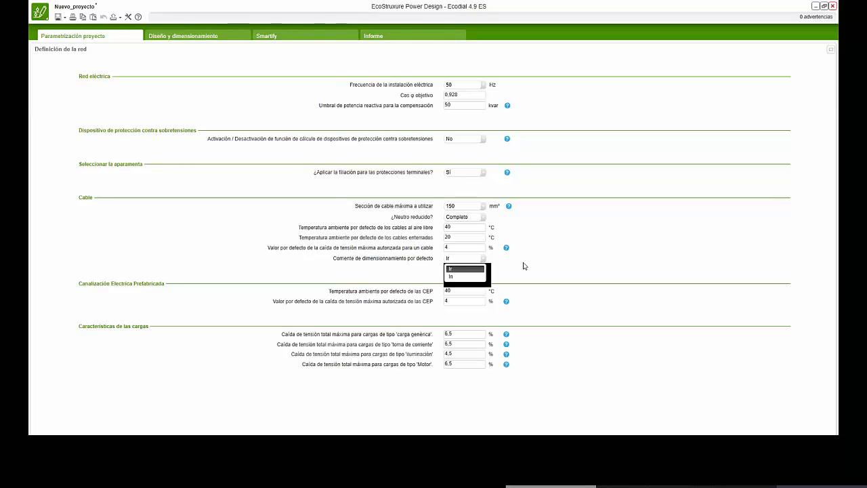
{"action": "left_click", "coordinate": [592, 248]}
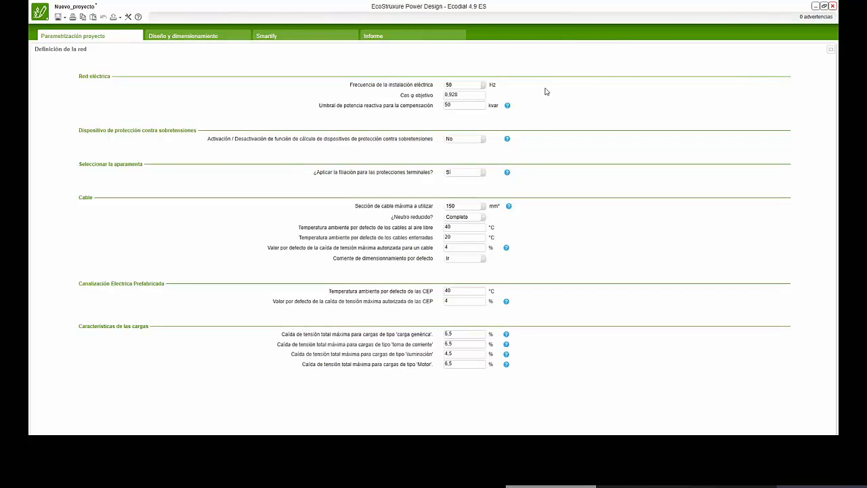
- Return to the single-line diagram design and show the Favoritos group of circuits in the circuit palette
{"action": "left_click", "coordinate": [188, 39]}
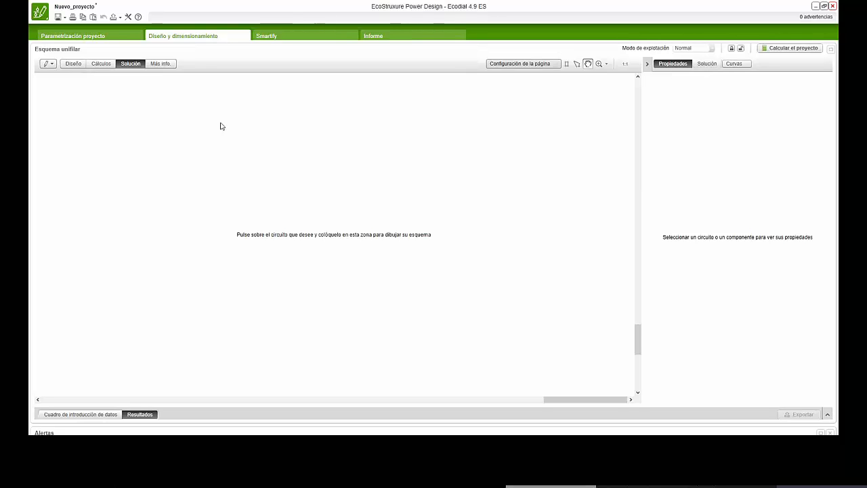
{"action": "left_click", "coordinate": [106, 35]}
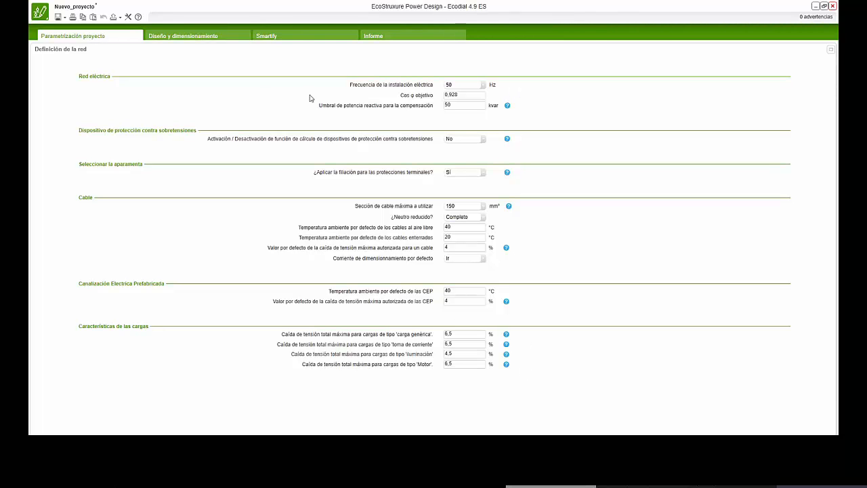
{"action": "left_click", "coordinate": [202, 36]}
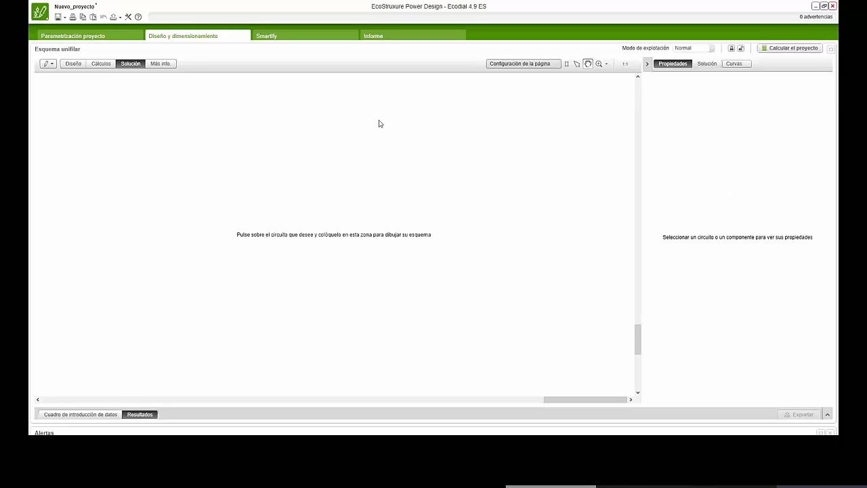
{"action": "left_click", "coordinate": [51, 65]}
{"action": "left_click", "coordinate": [52, 68]}
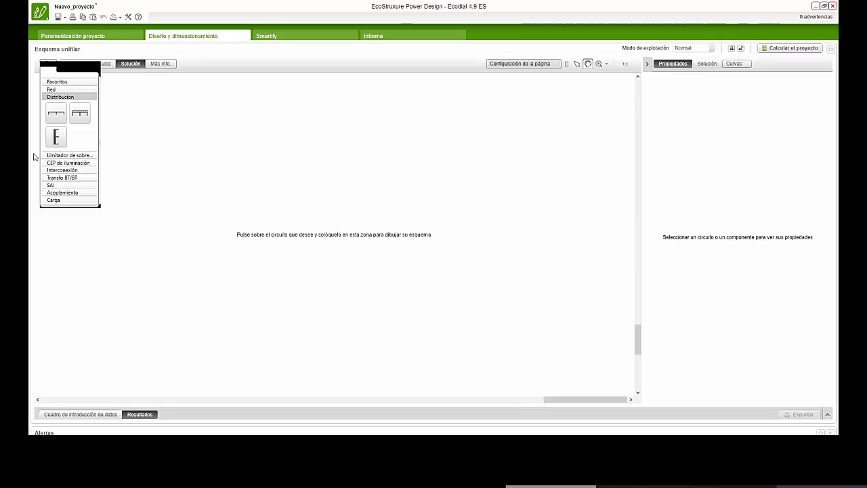
{"action": "left_click", "coordinate": [54, 68]}
{"action": "left_click", "coordinate": [52, 66]}
{"action": "left_click", "coordinate": [56, 82]}
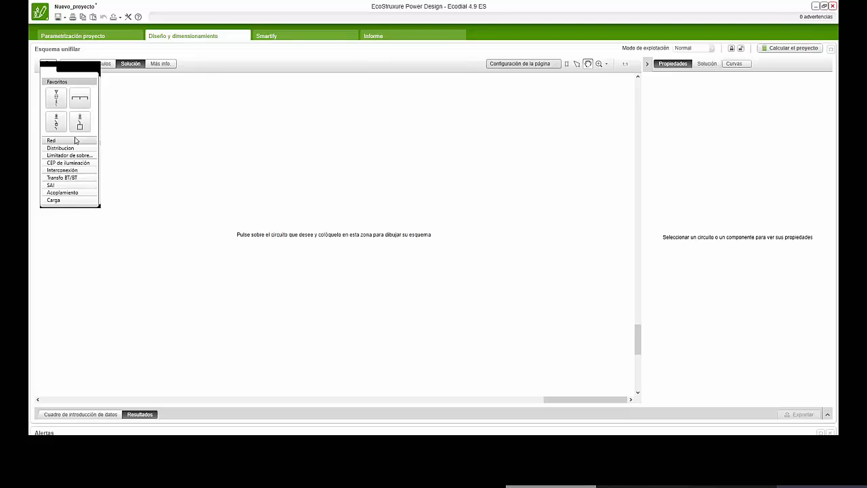
- Place the medium-voltage supply circuit with transformer from Favoritos in the upper middle of the single-line diagram
{"action": "left_click", "coordinate": [56, 99]}
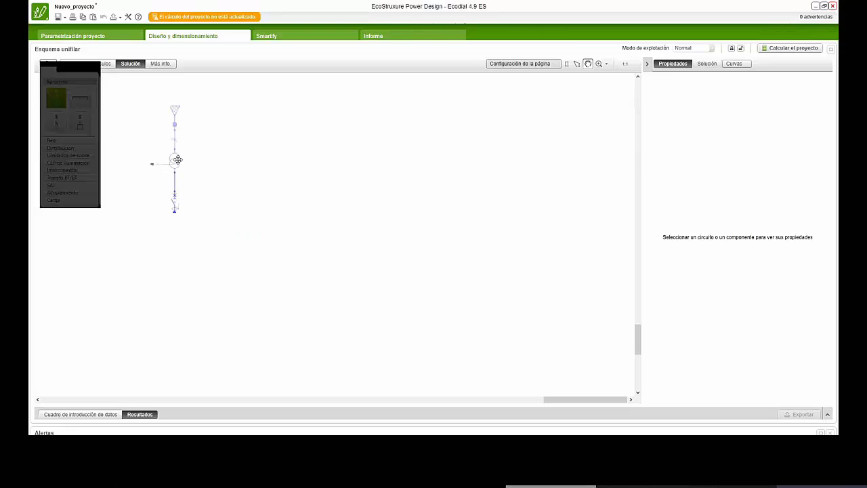
{"action": "left_click", "coordinate": [327, 163]}
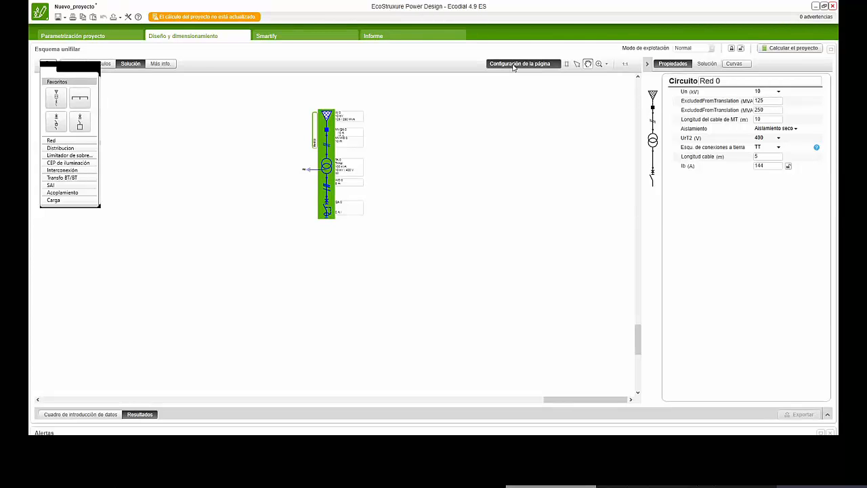
- Show the print borders, try the Horizontal page orientation, and return the page to Vertical
{"action": "left_click", "coordinate": [567, 66]}
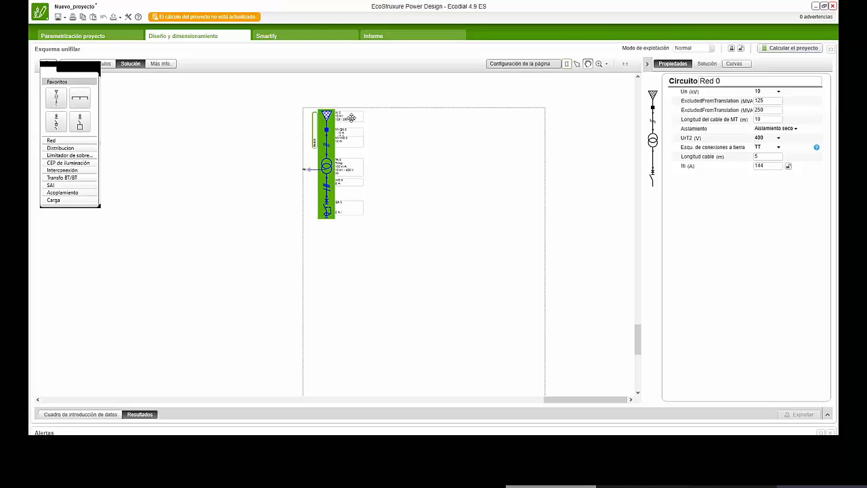
{"action": "left_click", "coordinate": [520, 65]}
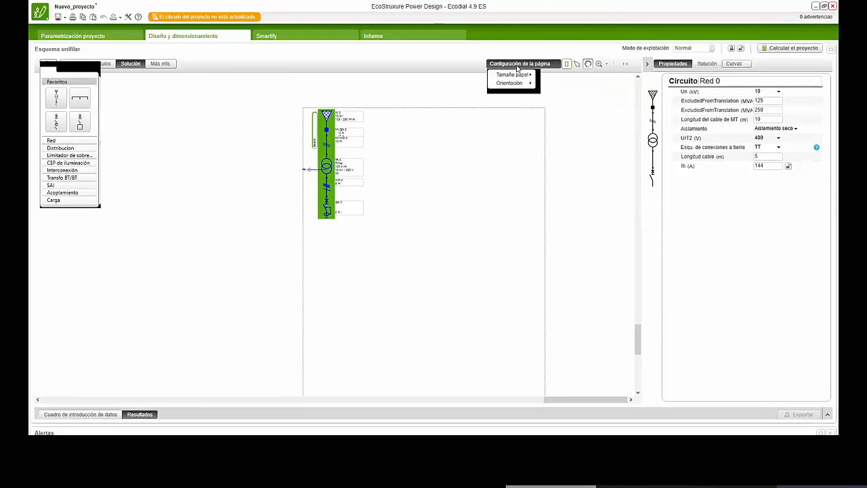
{"action": "mouse_move", "coordinate": [514, 76]}
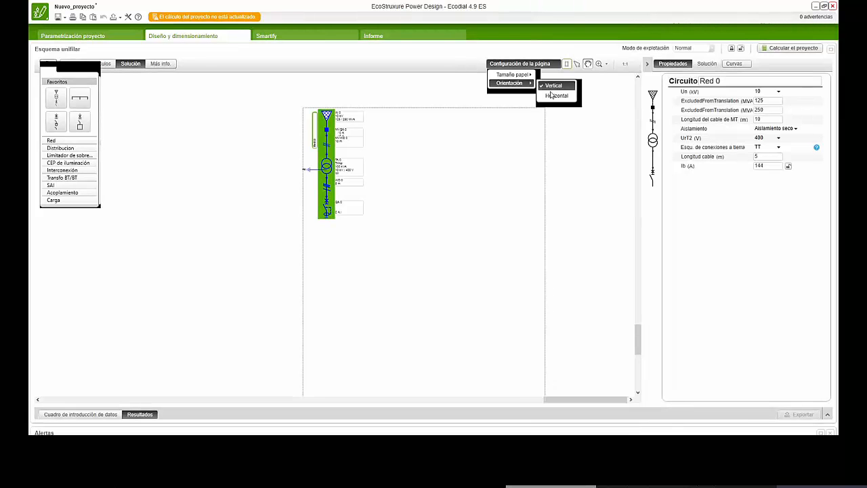
{"action": "left_click", "coordinate": [552, 95]}
{"action": "left_click", "coordinate": [540, 66]}
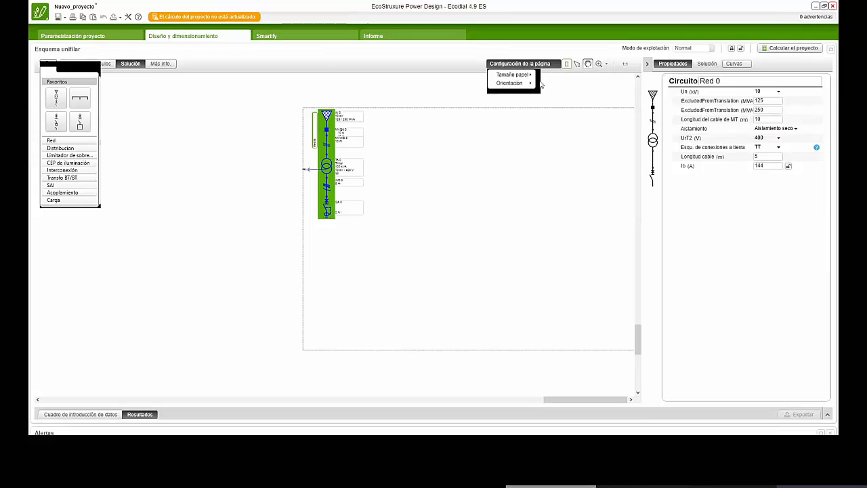
{"action": "left_click", "coordinate": [552, 87]}
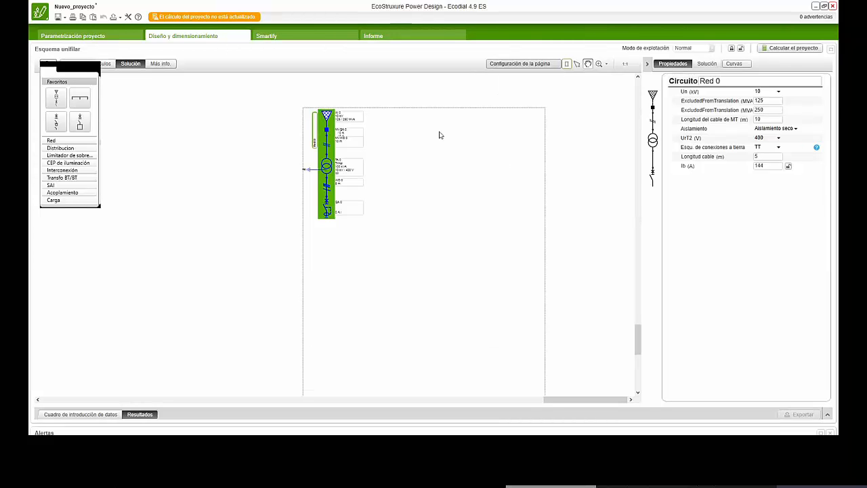
- Toggle the print borders on the diagram and leave them hidden
{"action": "left_click", "coordinate": [567, 63]}
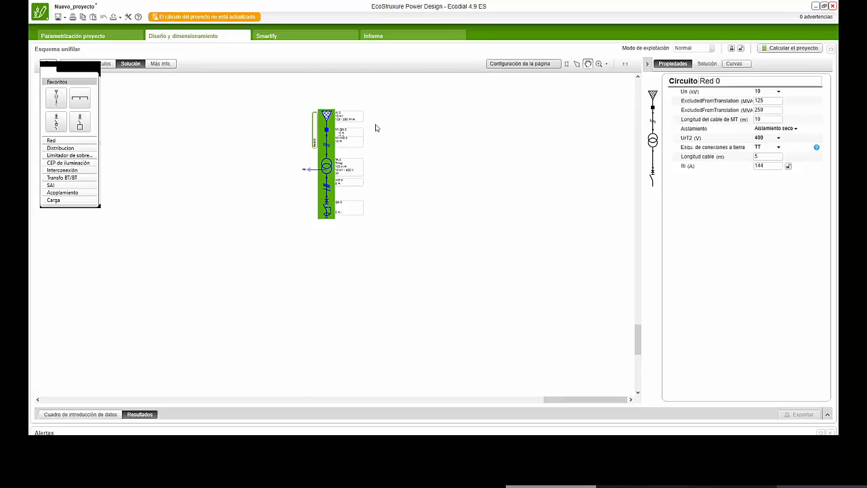
{"action": "left_click", "coordinate": [566, 64]}
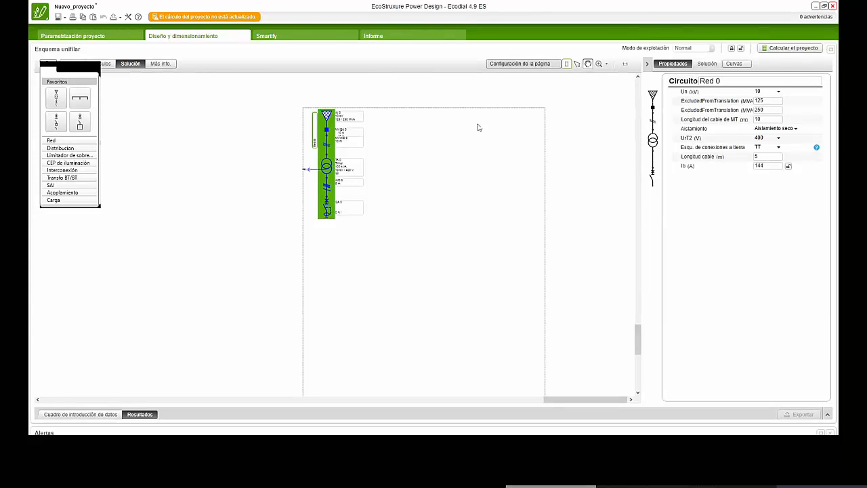
{"action": "left_click", "coordinate": [566, 64]}
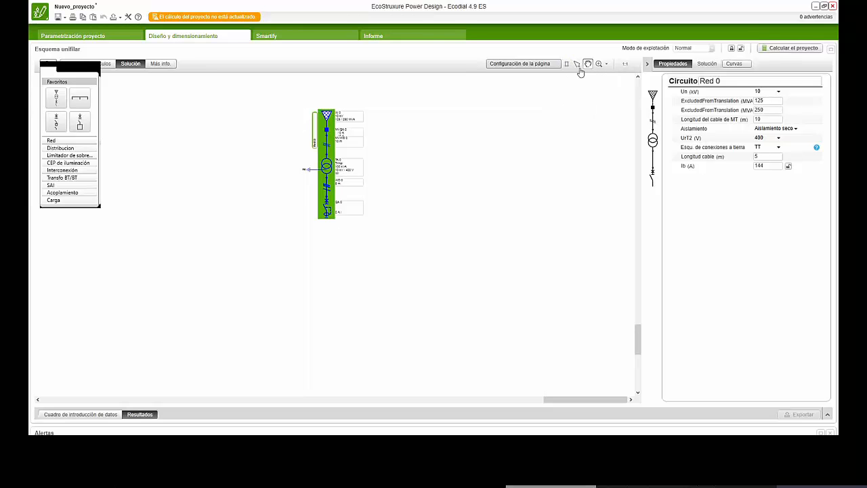
- With the pointer tool, examine the properties of the supply circuit's individual components, including the MV cable, transformer and protection, then clear the selection
{"action": "left_click", "coordinate": [577, 64]}
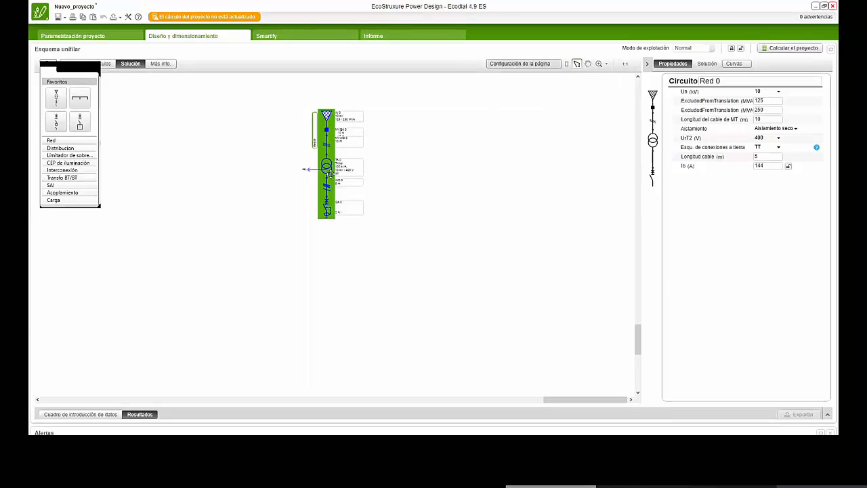
{"action": "left_click", "coordinate": [330, 173]}
{"action": "left_click", "coordinate": [466, 216]}
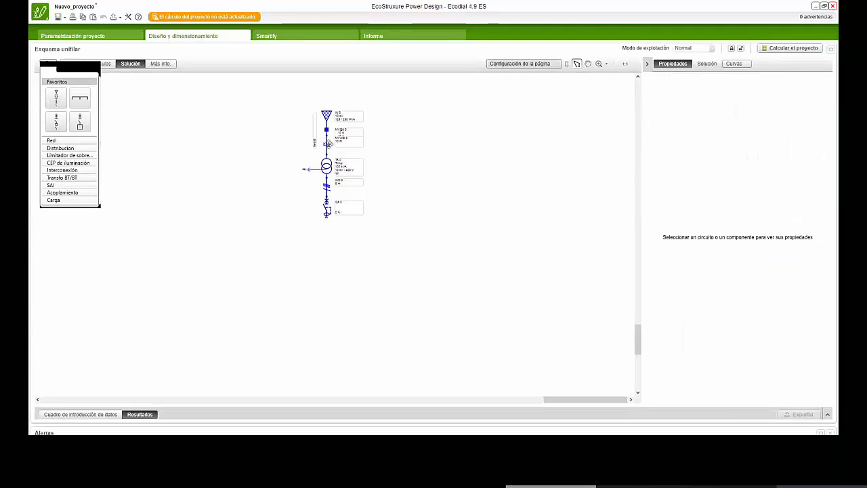
{"action": "left_click", "coordinate": [327, 209]}
{"action": "left_click", "coordinate": [326, 209]}
{"action": "left_click", "coordinate": [327, 167]}
{"action": "left_click", "coordinate": [326, 145]}
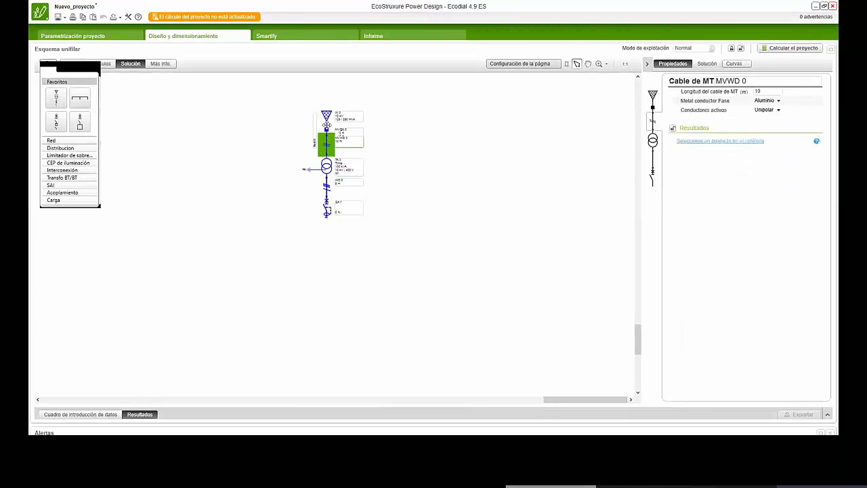
{"action": "left_click", "coordinate": [326, 118]}
{"action": "left_click", "coordinate": [327, 166]}
{"action": "left_click", "coordinate": [328, 204]}
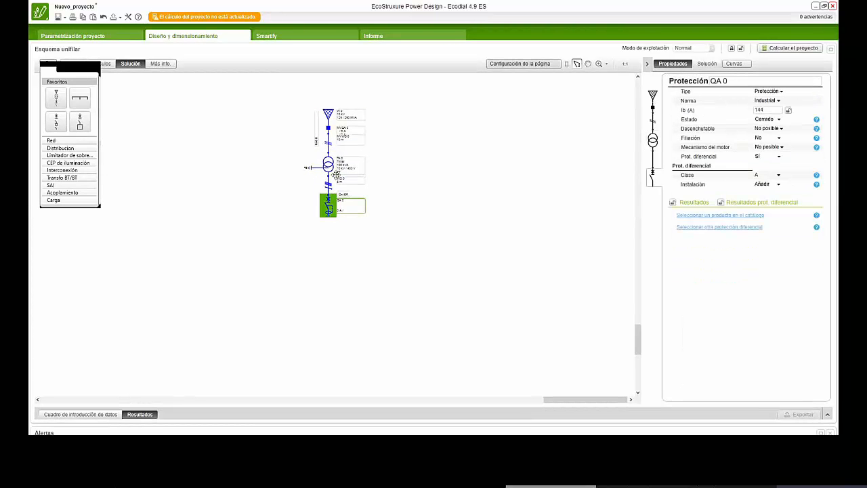
{"action": "left_click", "coordinate": [329, 142]}
{"action": "left_click", "coordinate": [479, 145]}
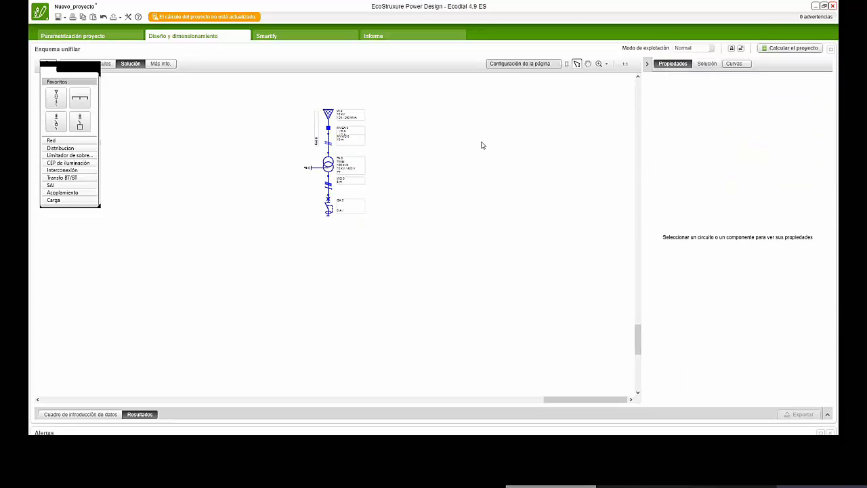
- Pan and zoom the diagram with the hand tool and check the available zoom options
{"action": "left_click", "coordinate": [588, 63]}
{"action": "left_click_drag", "start_coordinate": [293, 156], "coordinate": [330, 232]}
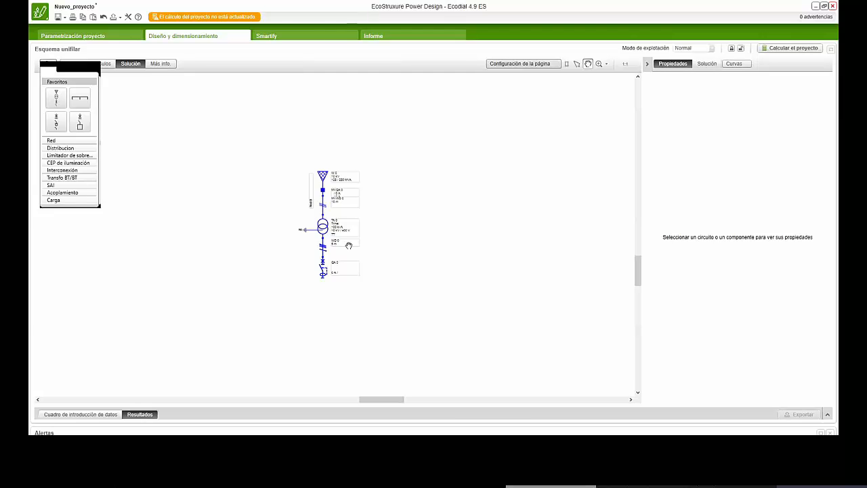
{"action": "scroll", "coordinate": [349, 245], "scroll_direction": "up", "scroll_amount": 4}
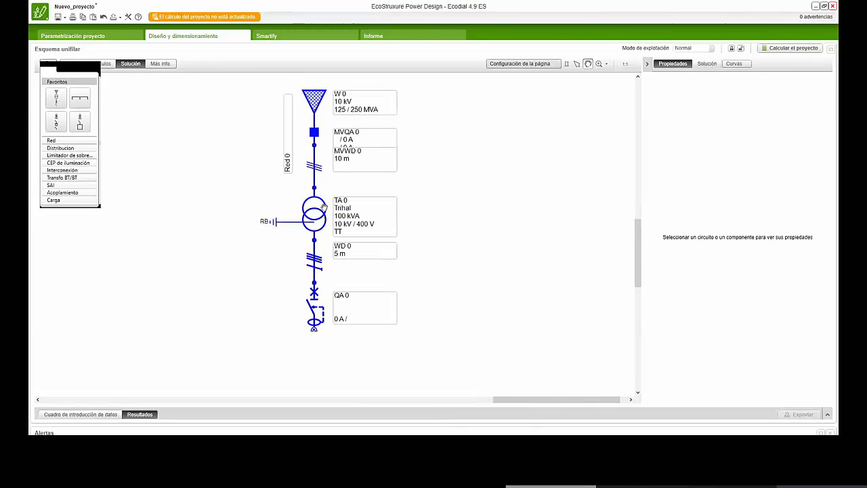
{"action": "scroll", "coordinate": [314, 230], "scroll_direction": "down", "scroll_amount": 6}
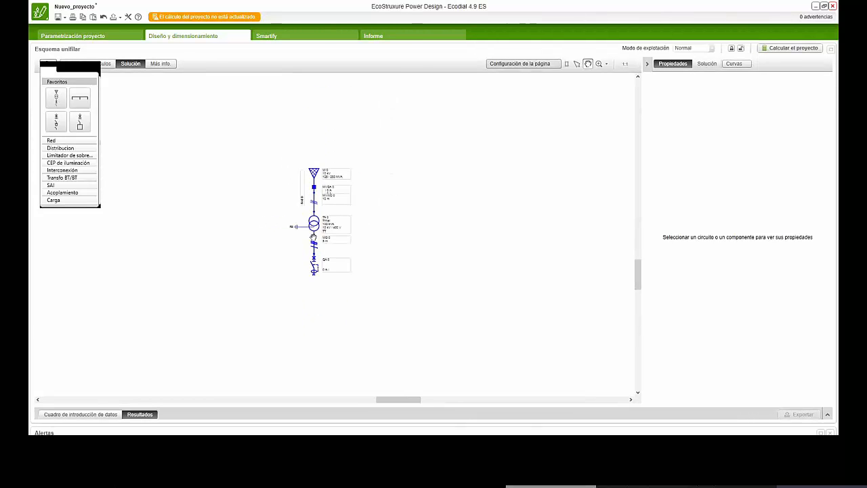
{"action": "scroll", "coordinate": [313, 235], "scroll_direction": "up", "scroll_amount": 6}
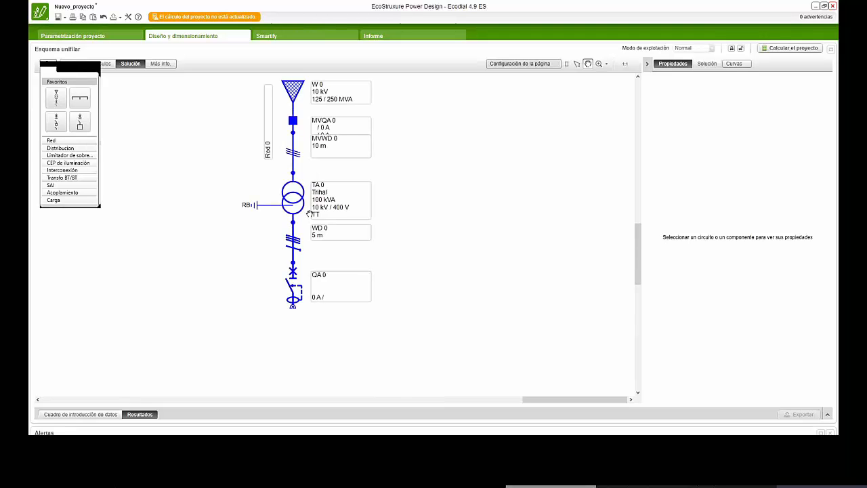
{"action": "scroll", "coordinate": [303, 216], "scroll_direction": "down", "scroll_amount": 5}
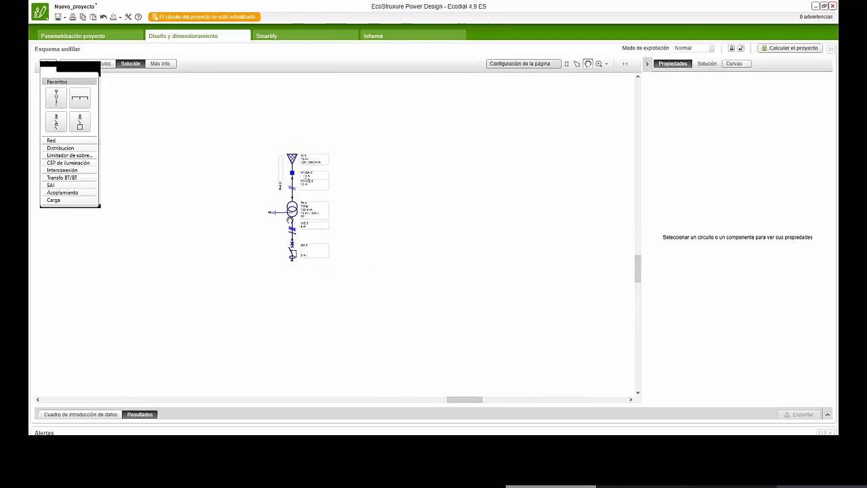
{"action": "scroll", "coordinate": [303, 216], "scroll_direction": "up", "scroll_amount": 3}
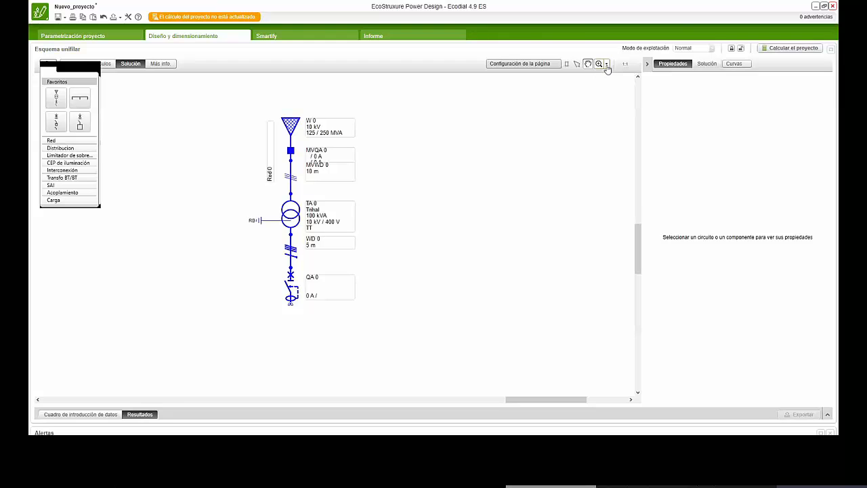
{"action": "left_click", "coordinate": [606, 64]}
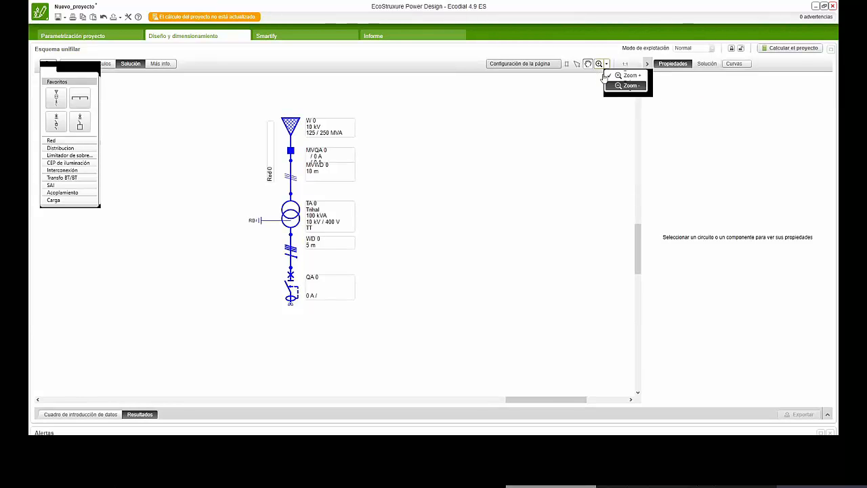
{"action": "left_click", "coordinate": [501, 176]}
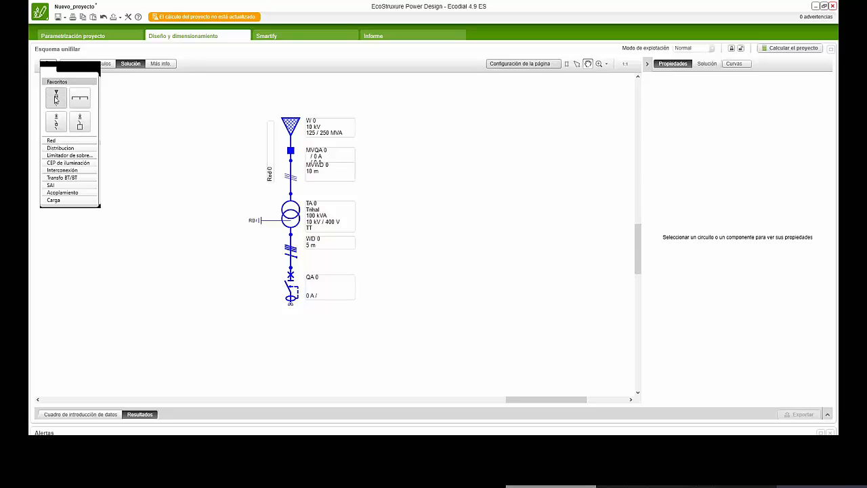
- Place a Red BT circuit on one side of the transformer supply circuit and a capacitor circuit on its other side
{"action": "scroll", "coordinate": [298, 212], "scroll_direction": "down", "scroll_amount": 5}
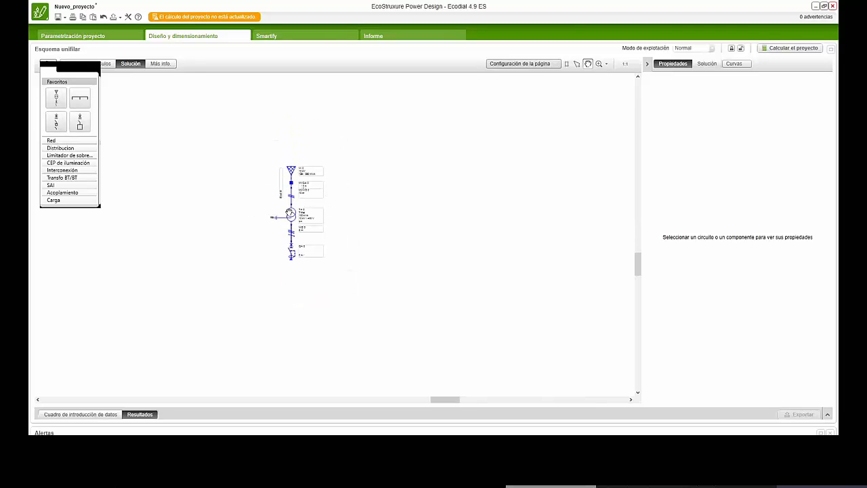
{"action": "scroll", "coordinate": [252, 136], "scroll_direction": "down", "scroll_amount": 2}
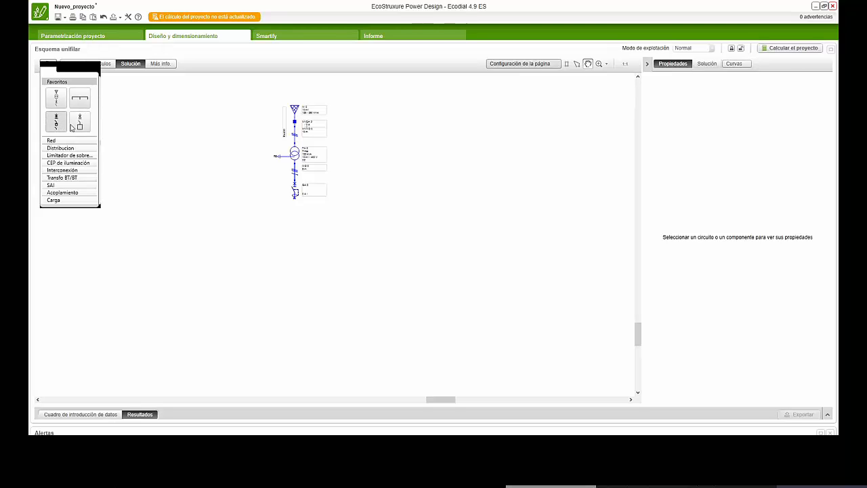
{"action": "left_click", "coordinate": [60, 142]}
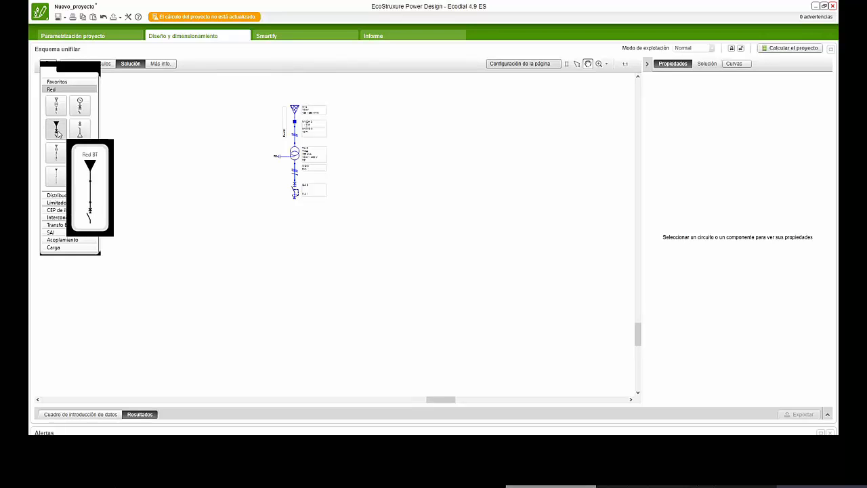
{"action": "left_click_drag", "start_coordinate": [58, 134], "coordinate": [216, 166]}
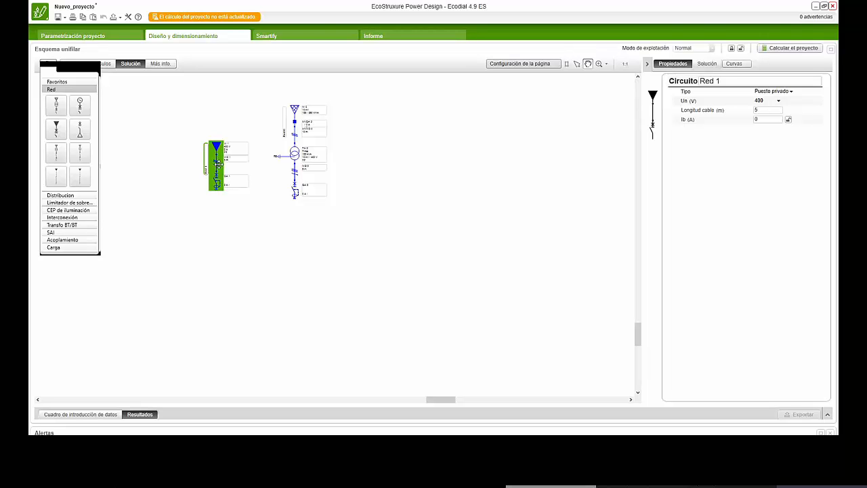
{"action": "left_click_drag", "start_coordinate": [218, 164], "coordinate": [213, 176]}
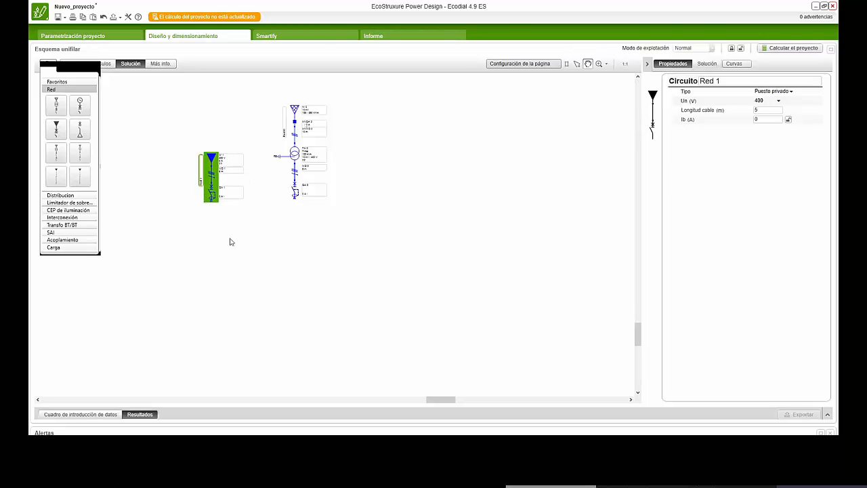
{"action": "left_click", "coordinate": [212, 215]}
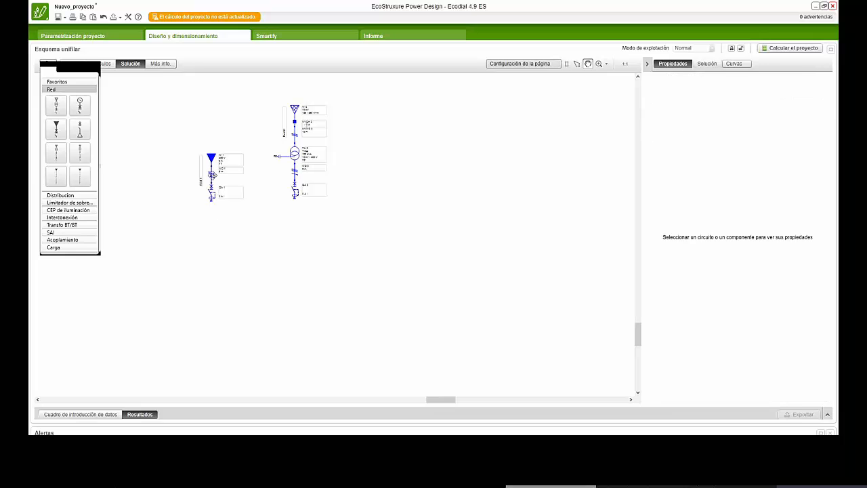
{"action": "left_click", "coordinate": [211, 174]}
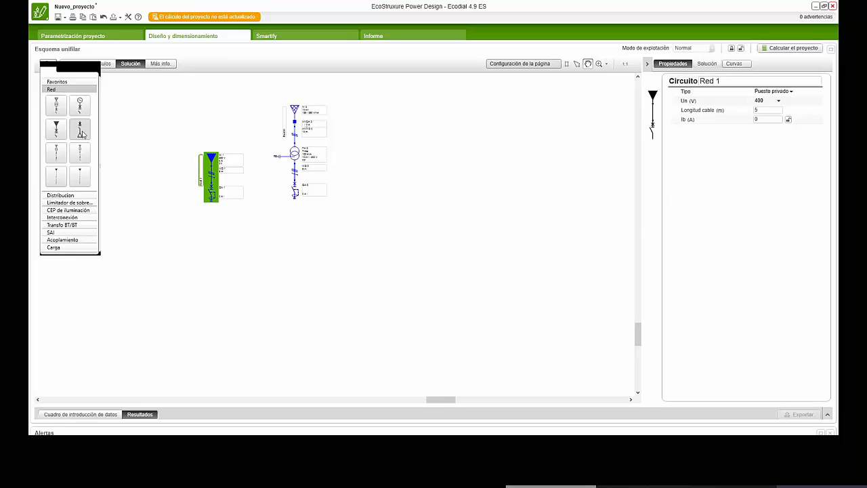
{"action": "left_click_drag", "start_coordinate": [81, 134], "coordinate": [410, 183]}
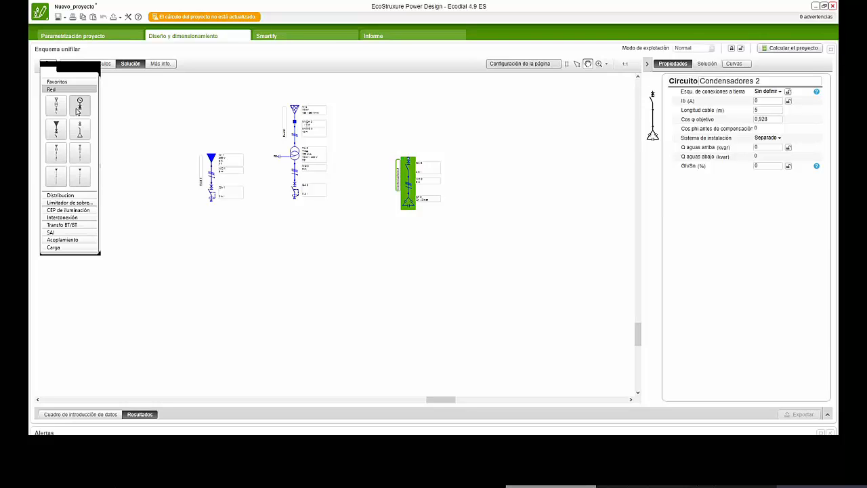
- Connect a Juego de barras under the Red BT circuit and place a horizontal distribution CEP below the transformer supply circuit
{"action": "left_click", "coordinate": [68, 196]}
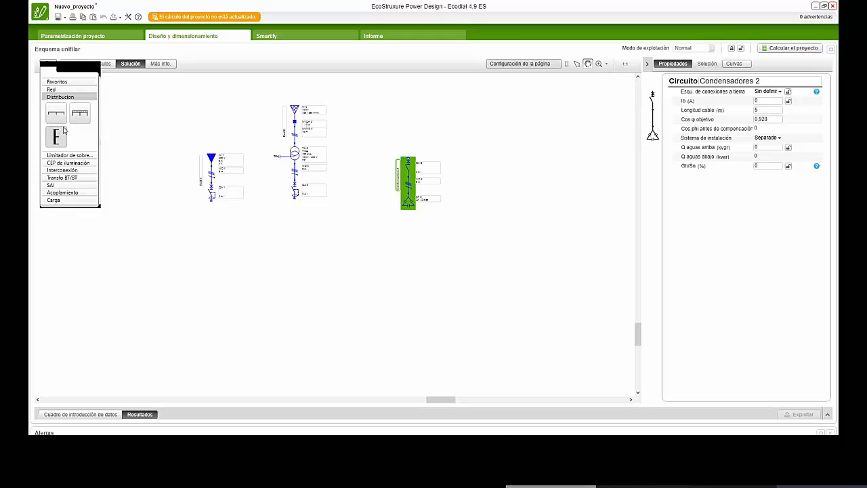
{"action": "mouse_move", "coordinate": [57, 117]}
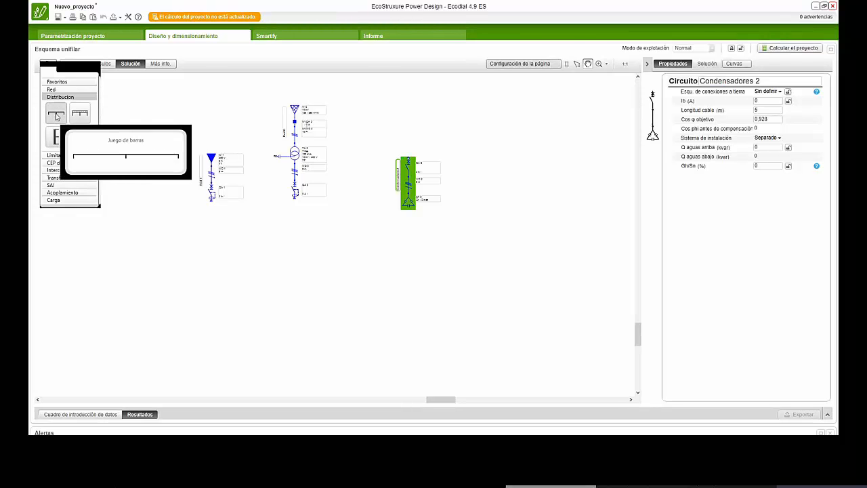
{"action": "left_click_drag", "start_coordinate": [56, 117], "coordinate": [206, 202]}
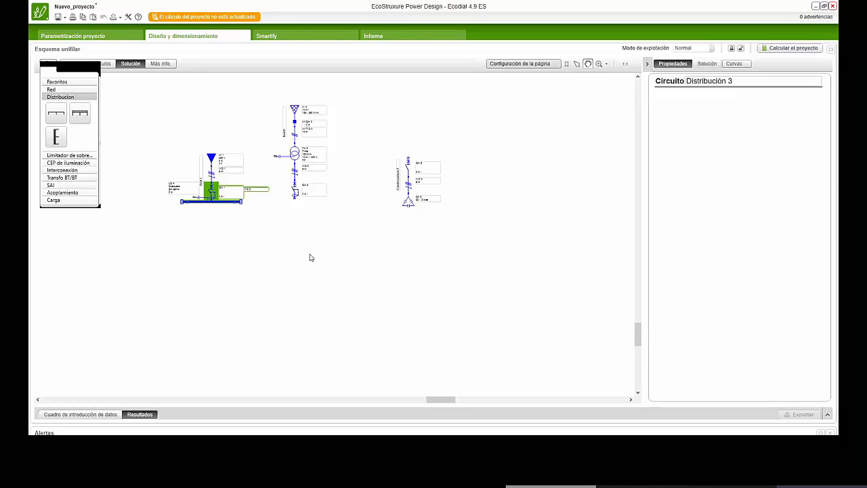
{"action": "left_click_drag", "start_coordinate": [80, 112], "coordinate": [319, 269]}
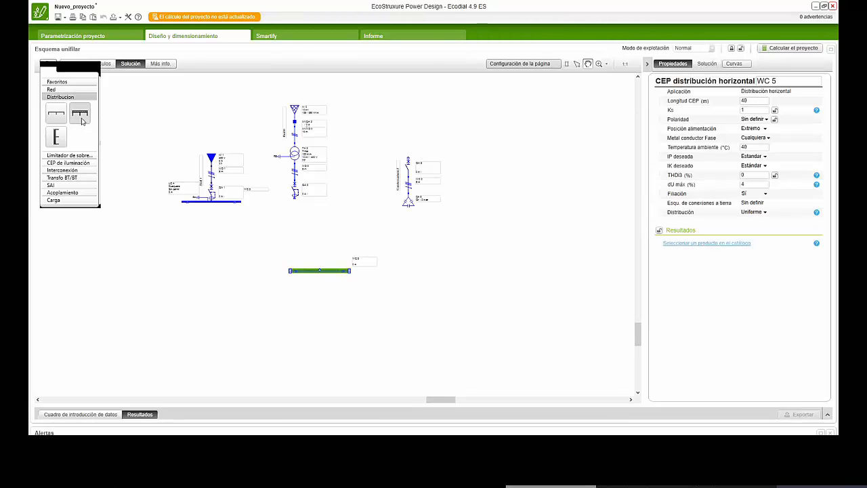
- Place three vertical-distribution CEPs and a second horizontal-distribution CEP around the capacitor circuit, and display the new horizontal CEP's properties
{"action": "left_click_drag", "start_coordinate": [56, 137], "coordinate": [444, 278]}
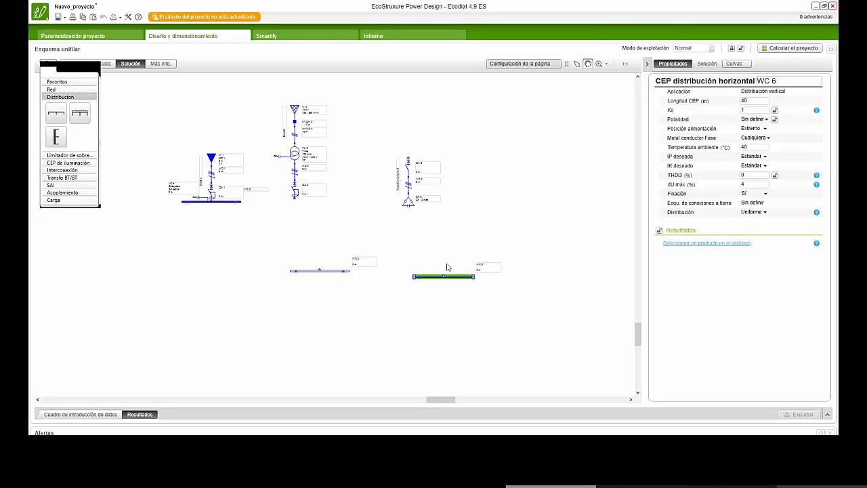
{"action": "left_click", "coordinate": [335, 270]}
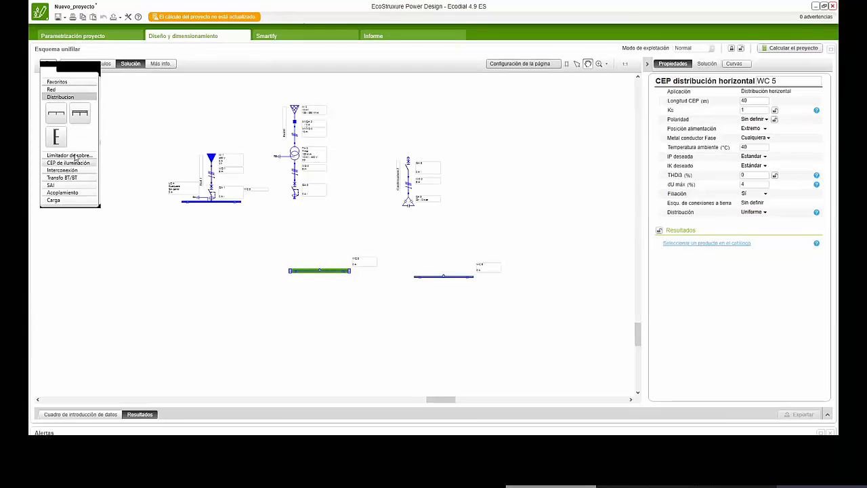
{"action": "left_click_drag", "start_coordinate": [56, 137], "coordinate": [536, 162]}
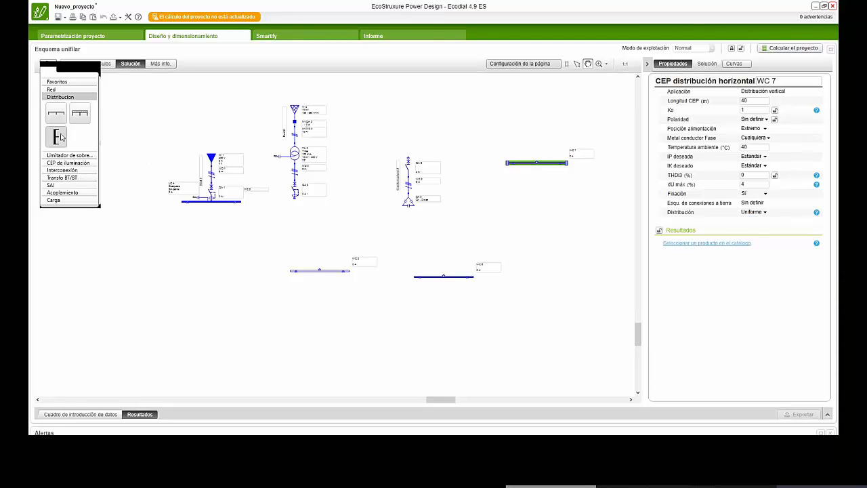
{"action": "left_click_drag", "start_coordinate": [61, 138], "coordinate": [442, 129]}
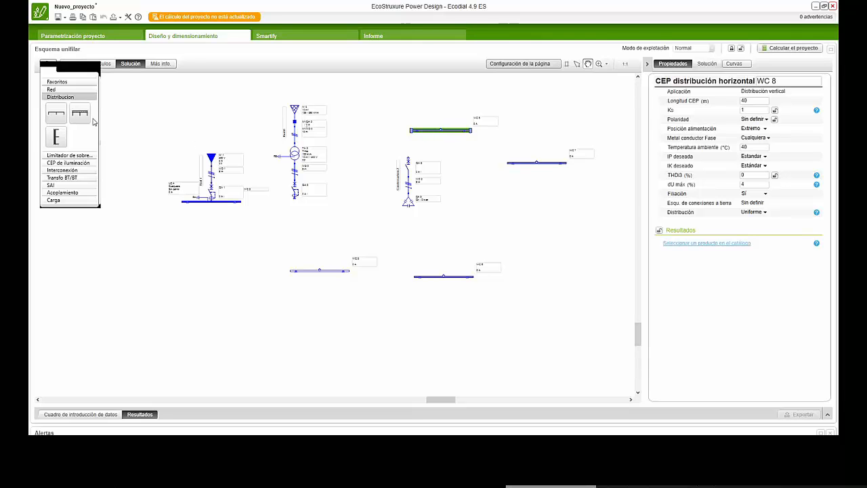
{"action": "left_click_drag", "start_coordinate": [80, 114], "coordinate": [557, 233]}
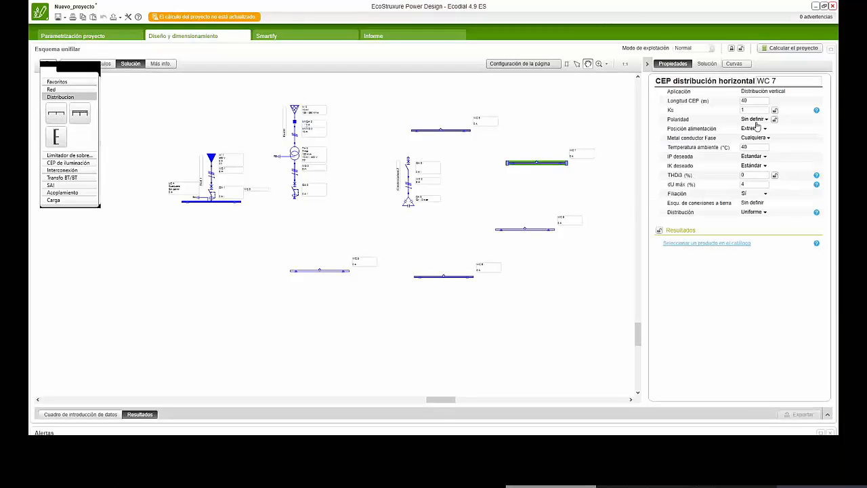
{"action": "left_click", "coordinate": [574, 270]}
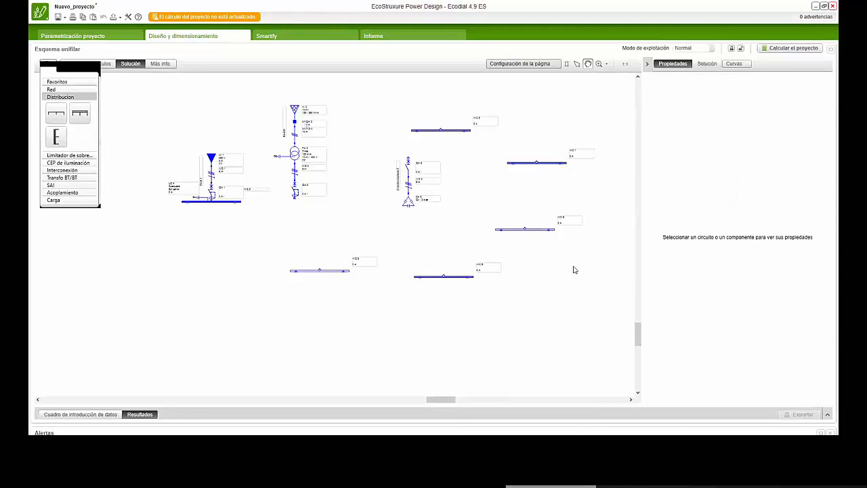
{"action": "left_click", "coordinate": [537, 230]}
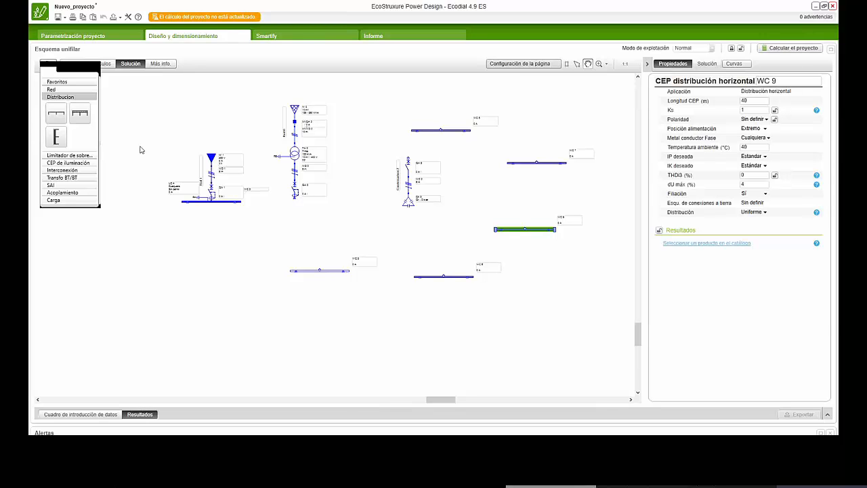
- Place a standalone interconnection Protección circuit below the Red BT circuit's busbar and a Seccionador circuit above it
{"action": "left_click", "coordinate": [59, 155]}
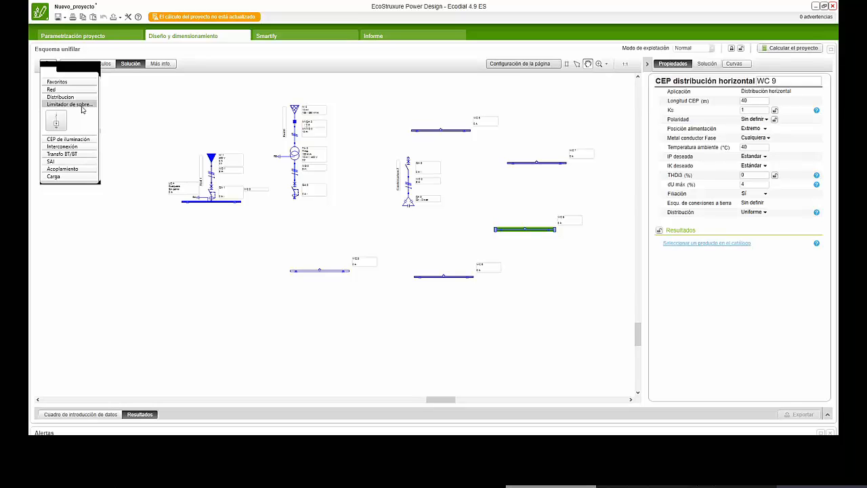
{"action": "left_click", "coordinate": [64, 140]}
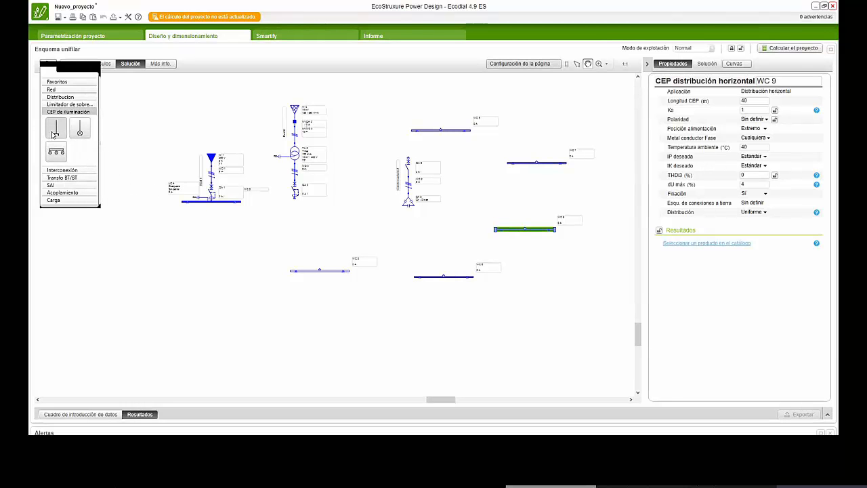
{"action": "left_click", "coordinate": [54, 171]}
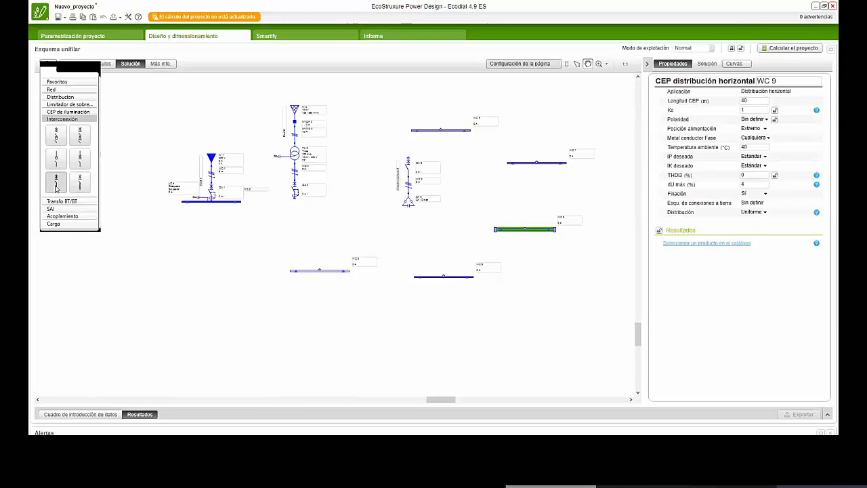
{"action": "left_click", "coordinate": [81, 164]}
{"action": "left_click", "coordinate": [160, 255]}
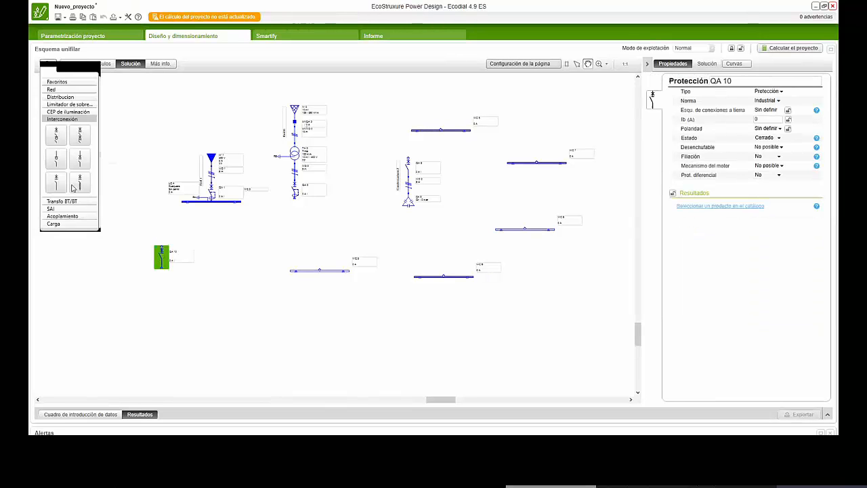
{"action": "left_click", "coordinate": [56, 159]}
{"action": "left_click", "coordinate": [159, 125]}
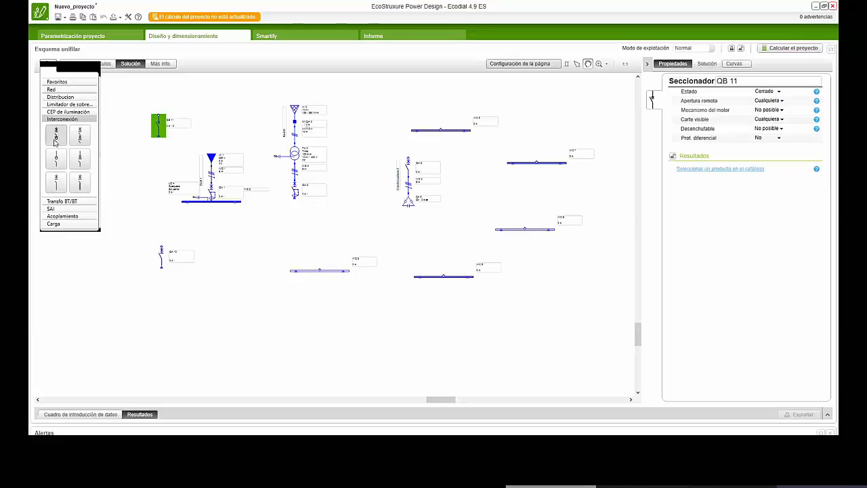
- Place a SAI circuit beside the transformer supply and an Interruptor automático coupling in the free area beneath the diagram
{"action": "left_click", "coordinate": [58, 201]}
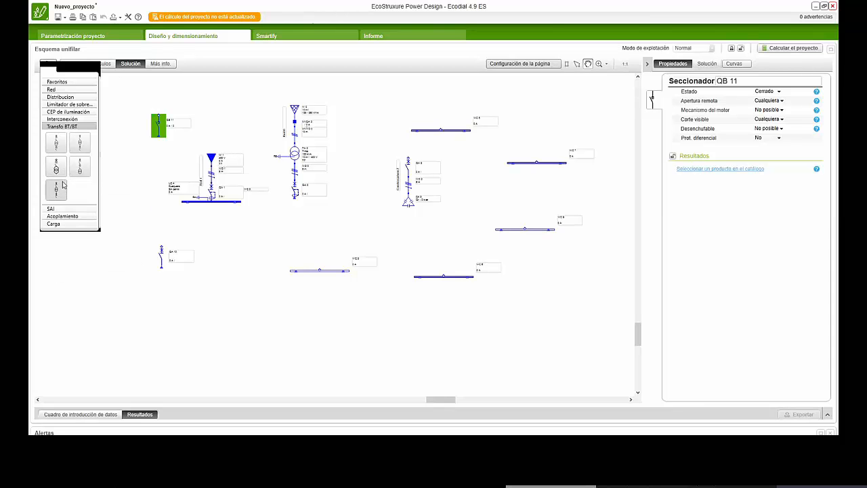
{"action": "left_click", "coordinate": [48, 209]}
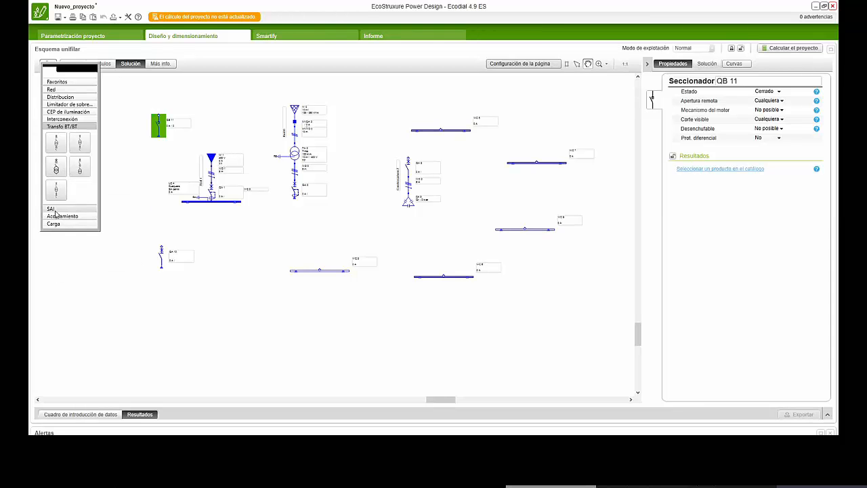
{"action": "left_click_drag", "start_coordinate": [59, 182], "coordinate": [365, 122]}
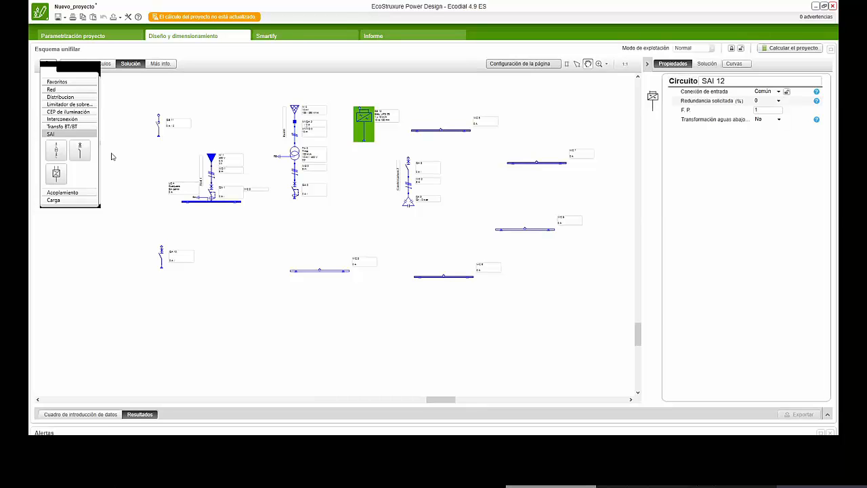
{"action": "left_click", "coordinate": [63, 193]}
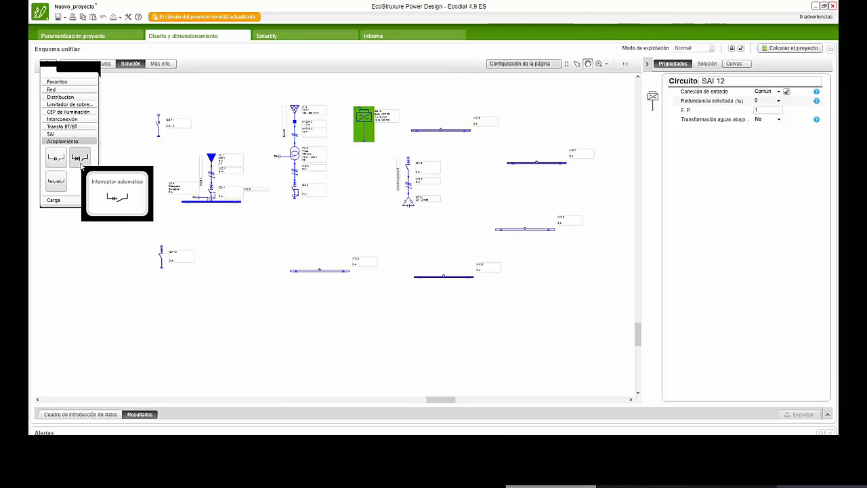
{"action": "left_click_drag", "start_coordinate": [80, 161], "coordinate": [248, 342]}
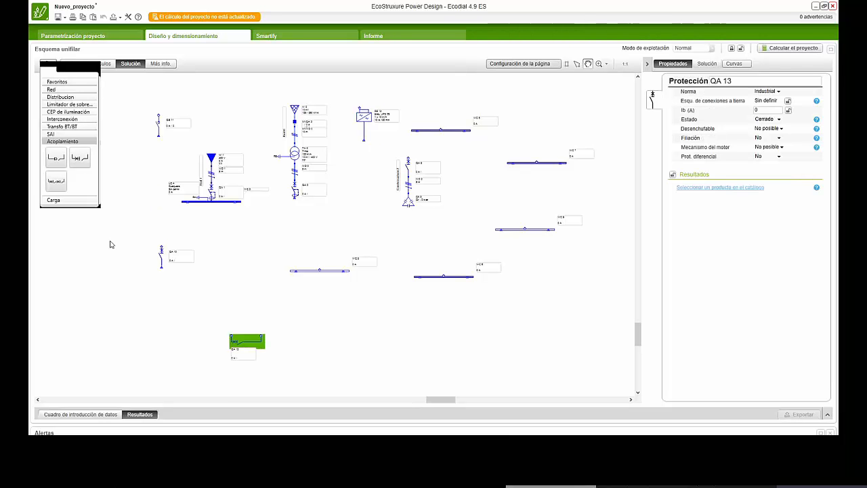
- Place a general load, a motor load, a lighting load and a socket-outlet load in a row beneath the other circuits
{"action": "left_click", "coordinate": [62, 201]}
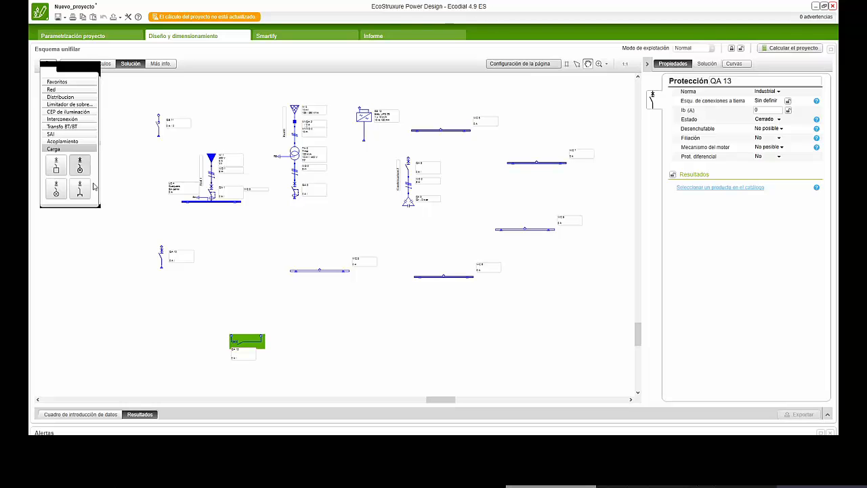
{"action": "left_click_drag", "start_coordinate": [56, 170], "coordinate": [169, 318]}
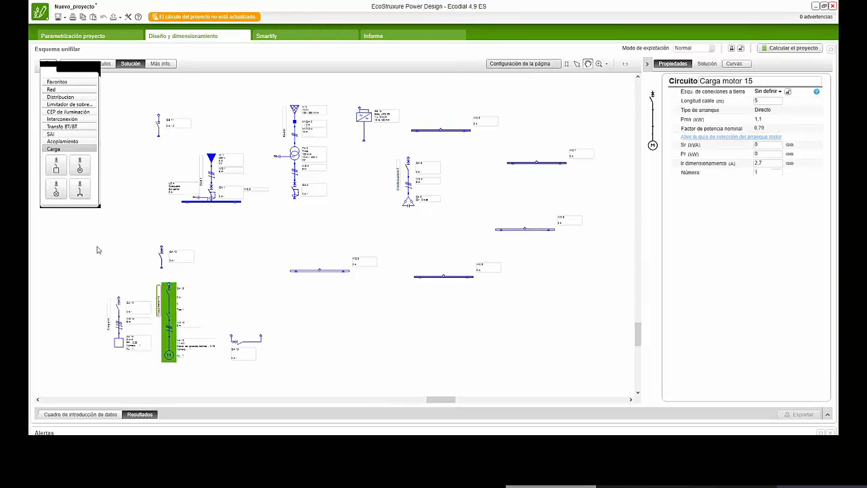
{"action": "left_click_drag", "start_coordinate": [56, 188], "coordinate": [337, 337]}
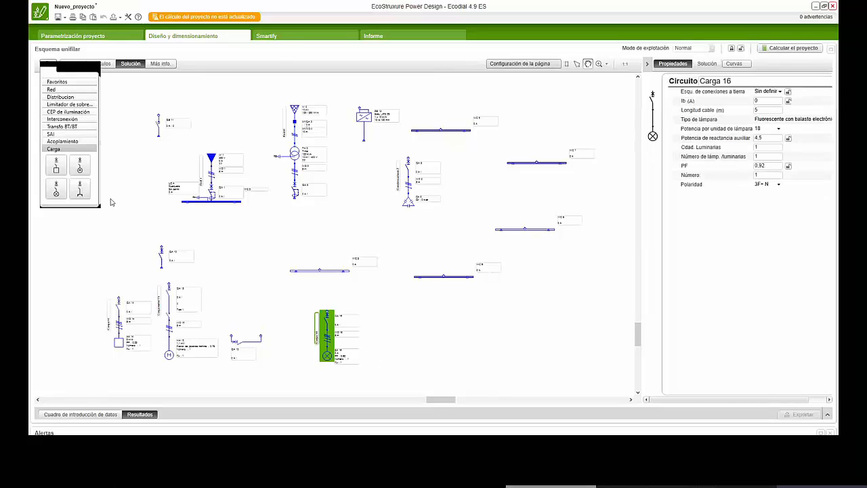
{"action": "left_click_drag", "start_coordinate": [80, 193], "coordinate": [391, 332]}
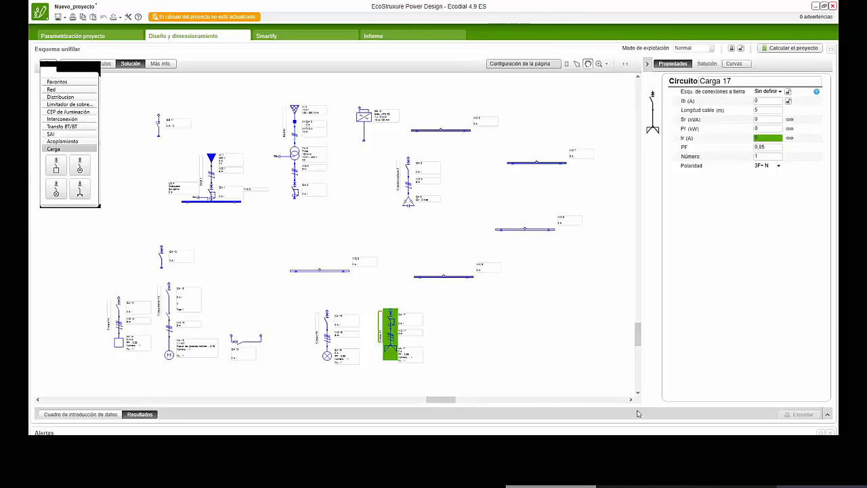
- Delete all the circuits so that the single-line diagram is empty
{"action": "left_click_drag", "start_coordinate": [164, 292], "coordinate": [106, 86]}
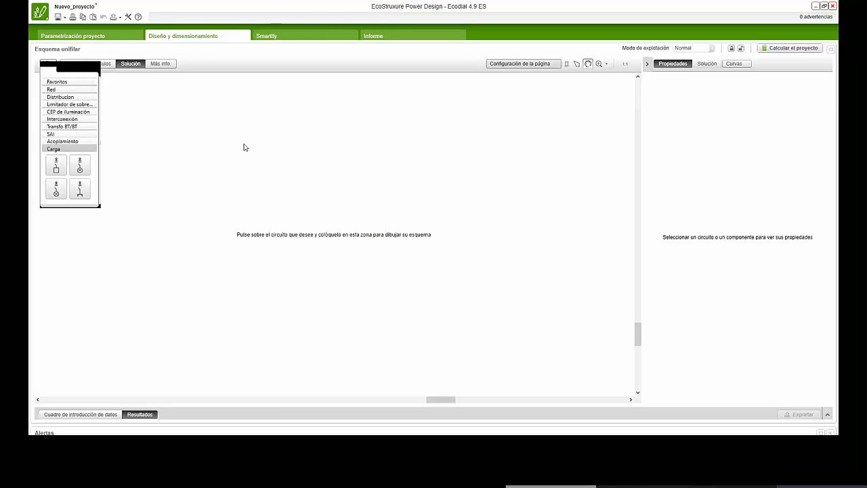
- Place a transformer supply circuit from the favourite circuits and connect a distribution busbar under its protection
{"action": "left_click", "coordinate": [58, 82]}
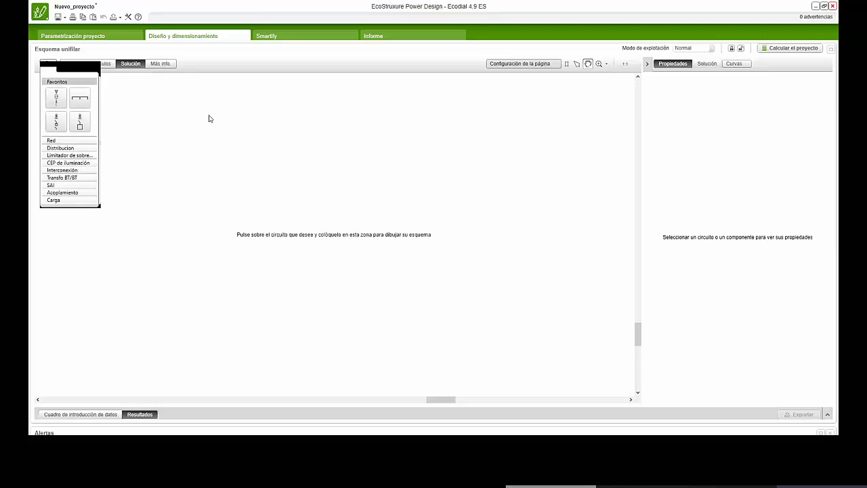
{"action": "left_click_drag", "start_coordinate": [55, 98], "coordinate": [332, 140]}
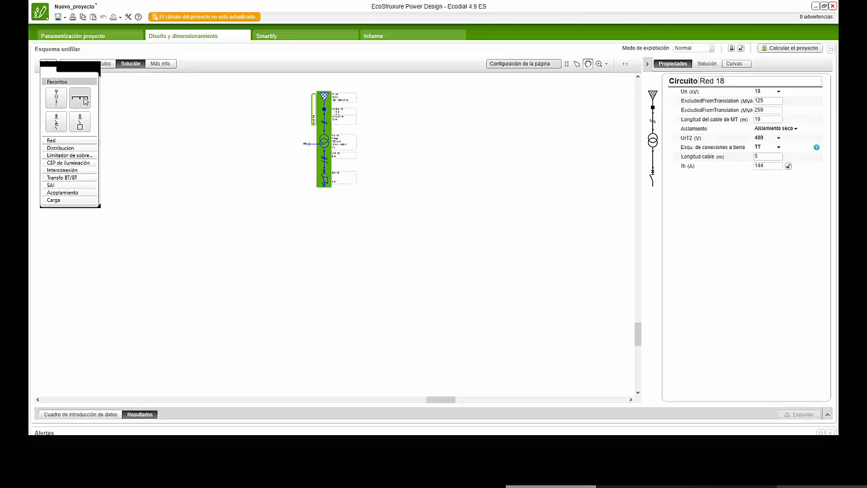
{"action": "left_click_drag", "start_coordinate": [84, 100], "coordinate": [324, 184]}
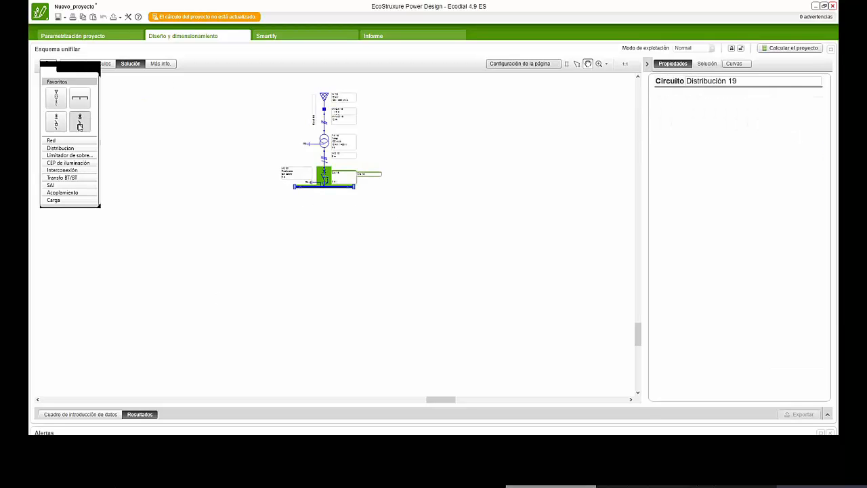
- Connect a general load and a motor load to the outgoing points of the distribution busbar
{"action": "left_click_drag", "start_coordinate": [81, 123], "coordinate": [299, 203]}
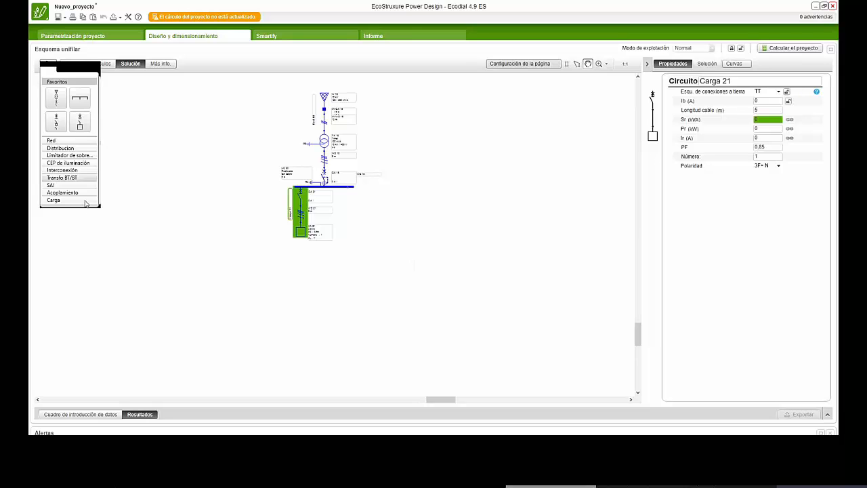
{"action": "left_click", "coordinate": [74, 201]}
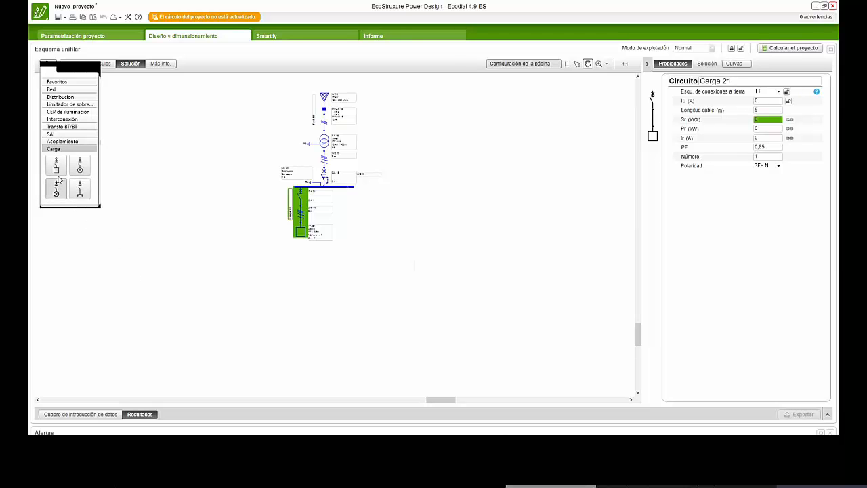
{"action": "left_click_drag", "start_coordinate": [80, 168], "coordinate": [347, 225]}
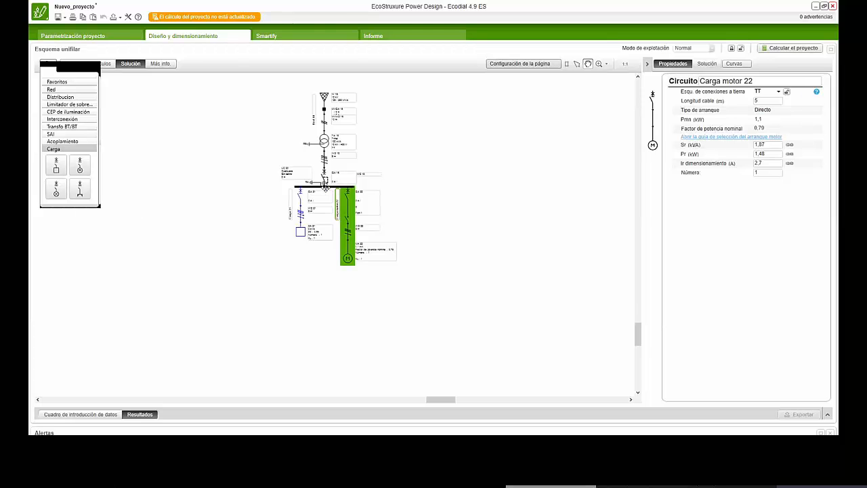
- Extend the distribution busbar to gain more connection points and connect a second general load at its far end
{"action": "left_click", "coordinate": [326, 187]}
{"action": "scroll", "coordinate": [326, 187], "scroll_direction": "up", "scroll_amount": 5}
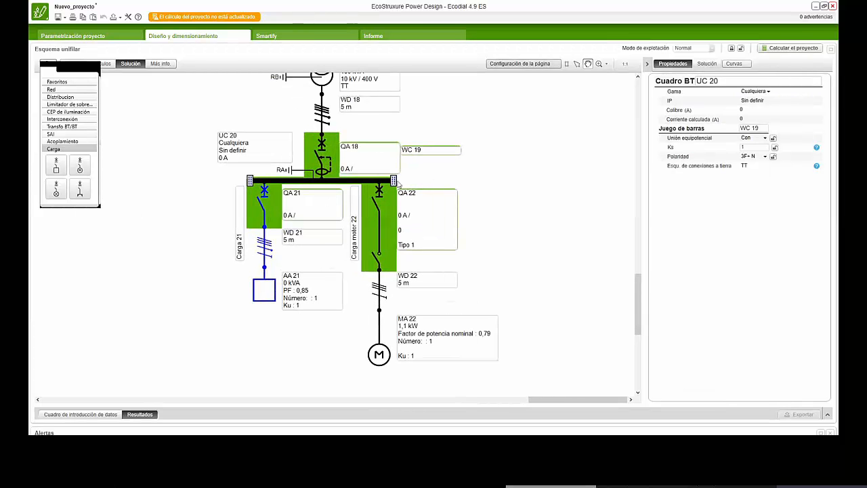
{"action": "left_click_drag", "start_coordinate": [394, 180], "coordinate": [623, 180]}
{"action": "left_click_drag", "start_coordinate": [585, 400], "coordinate": [631, 397]}
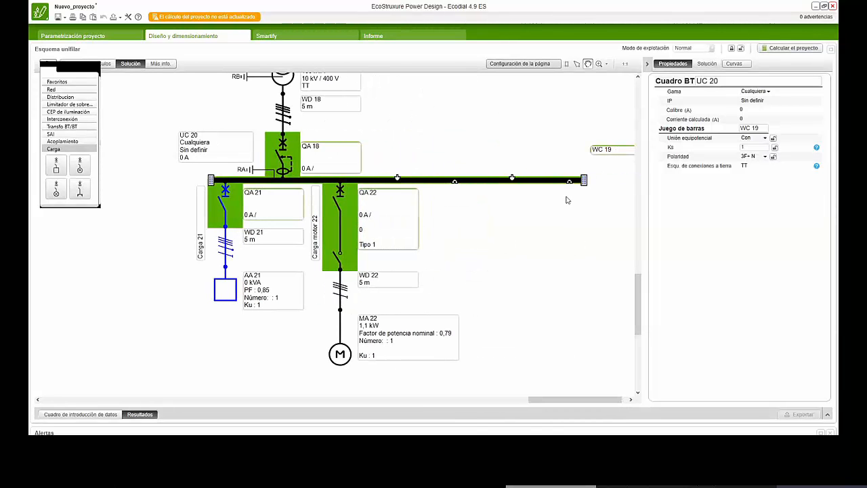
{"action": "left_click_drag", "start_coordinate": [56, 166], "coordinate": [565, 242]}
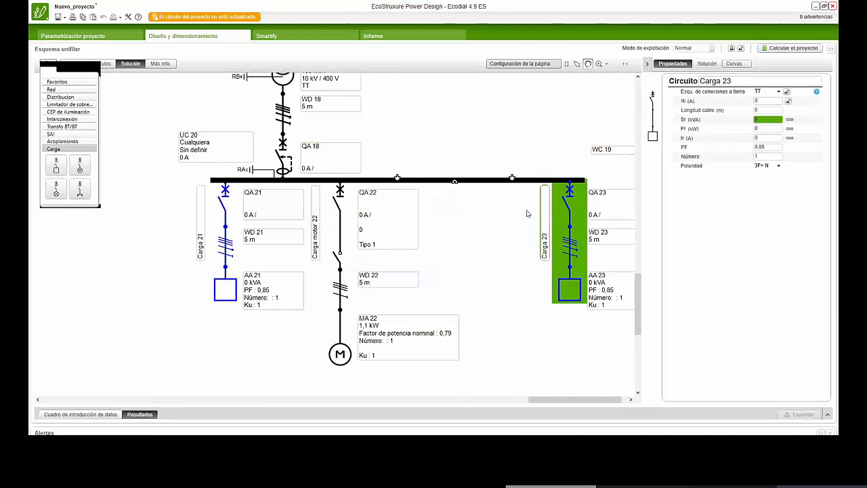
- Delete the motor load circuit from the distribution busbar
{"action": "scroll", "coordinate": [438, 247], "scroll_direction": "down", "scroll_amount": 2}
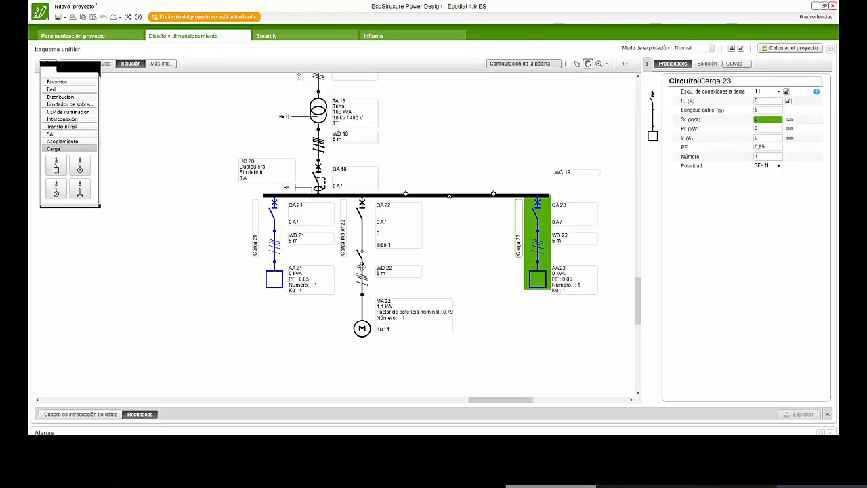
{"action": "left_click", "coordinate": [363, 264]}
{"action": "key", "text": "Delete"}
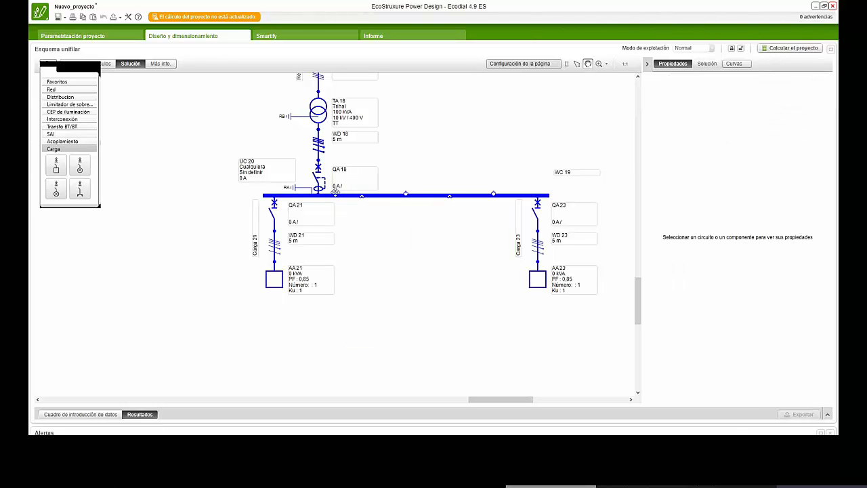
- Select the Cuadro BT busbar feeding the two general loads and examine the circuit around it
{"action": "scroll", "coordinate": [328, 194], "scroll_direction": "down", "scroll_amount": 2}
{"action": "left_click", "coordinate": [324, 197]}
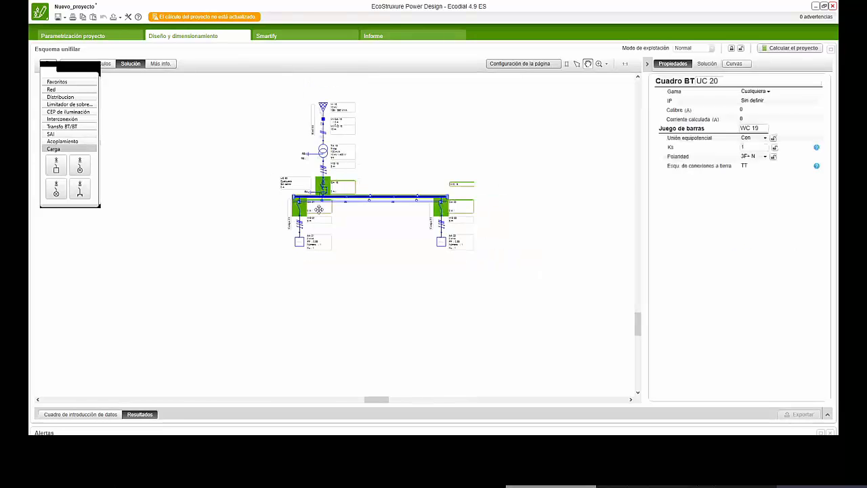
{"action": "scroll", "coordinate": [355, 293], "scroll_direction": "up", "scroll_amount": 2}
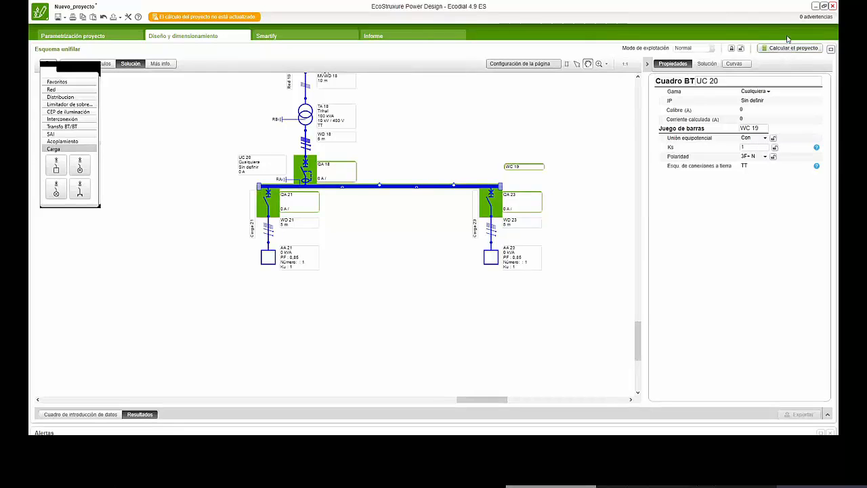
- Set the rated current Ir of load AA 21 to 100 A
{"action": "left_click", "coordinate": [268, 257]}
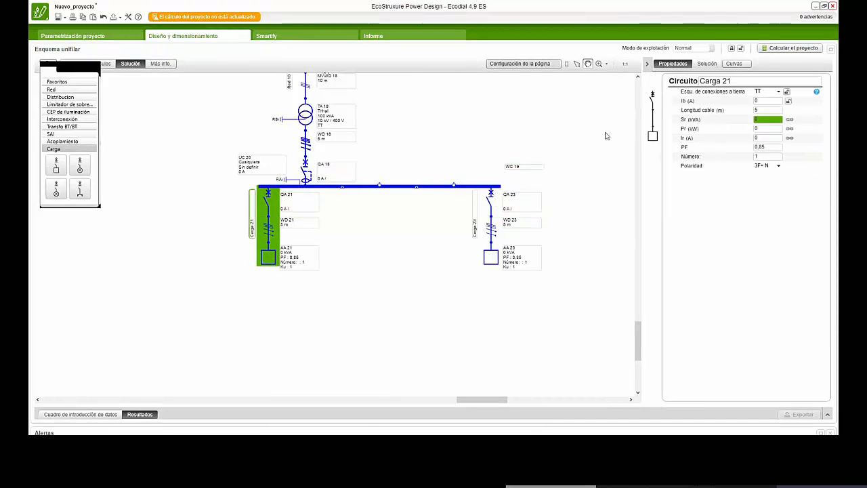
{"action": "left_click", "coordinate": [653, 138]}
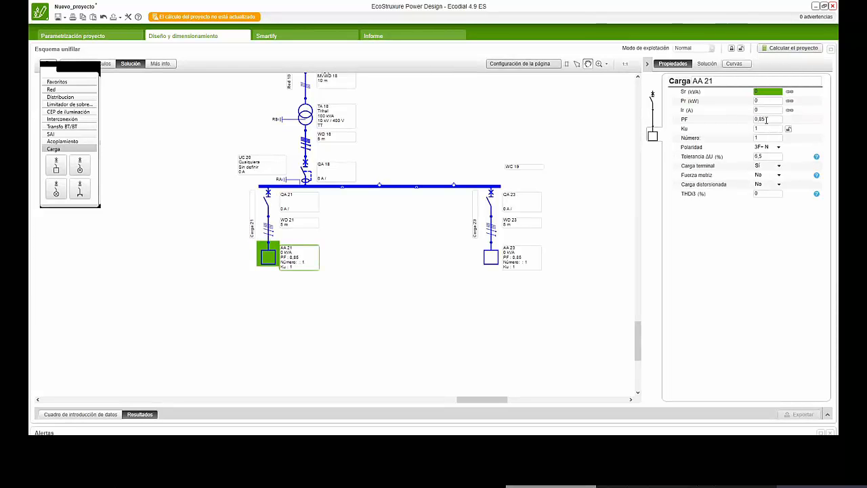
{"action": "left_click", "coordinate": [766, 110]}
{"action": "type", "text": "100"}
{"action": "key", "text": "Return"}
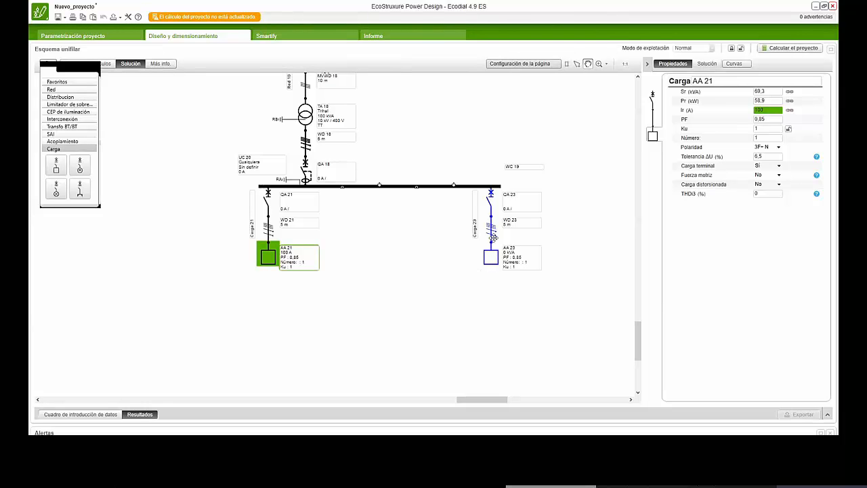
- Set the rated current Ir of the Carga 23 circuit to 150 A
{"action": "left_click", "coordinate": [484, 258]}
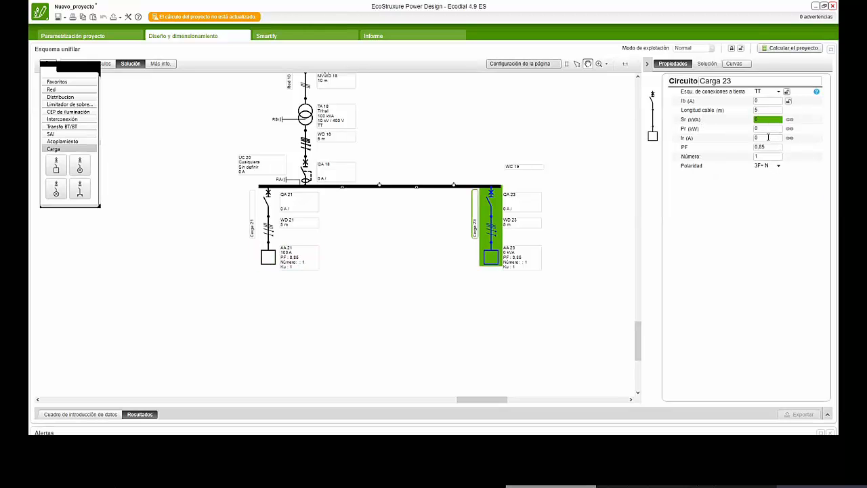
{"action": "left_click", "coordinate": [768, 137]}
{"action": "left_click", "coordinate": [529, 324]}
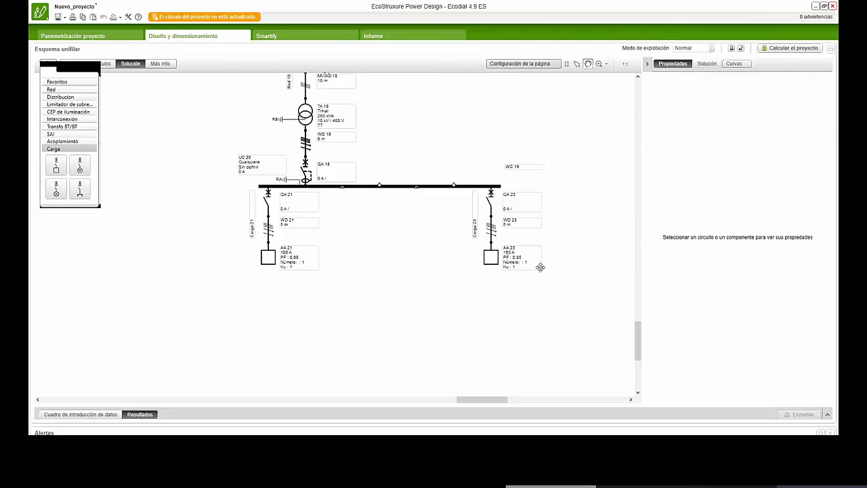
- Calculate the project, saving it to the Desktop as Prueba 2 when asked to keep the changes
{"action": "left_click", "coordinate": [309, 185]}
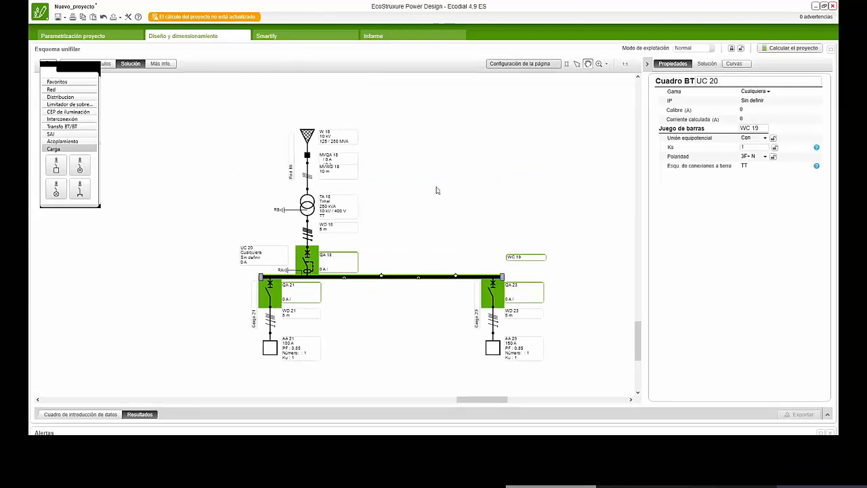
{"action": "left_click", "coordinate": [375, 284]}
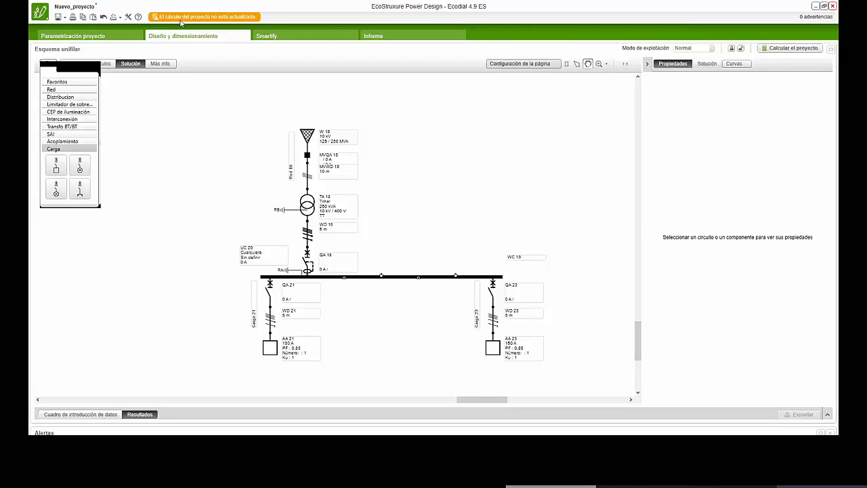
{"action": "left_click", "coordinate": [782, 49]}
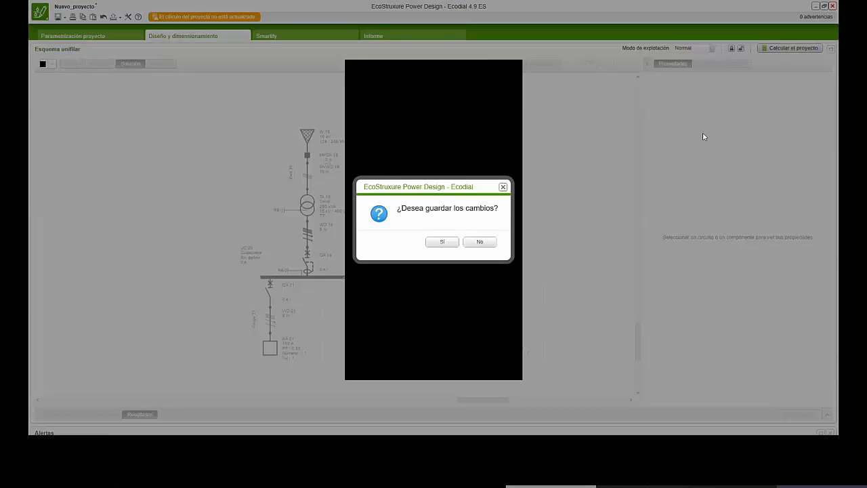
{"action": "left_click", "coordinate": [444, 242]}
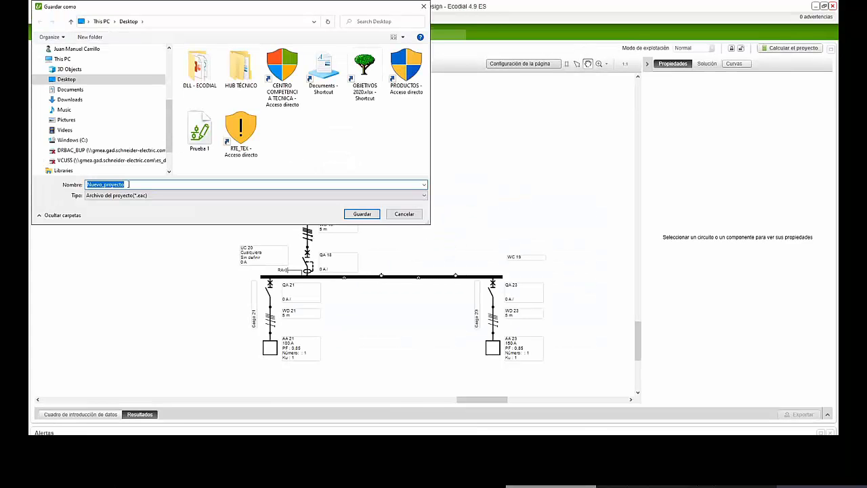
{"action": "key", "text": "BackSpace"}
{"action": "type", "text": "Prueba 2"}
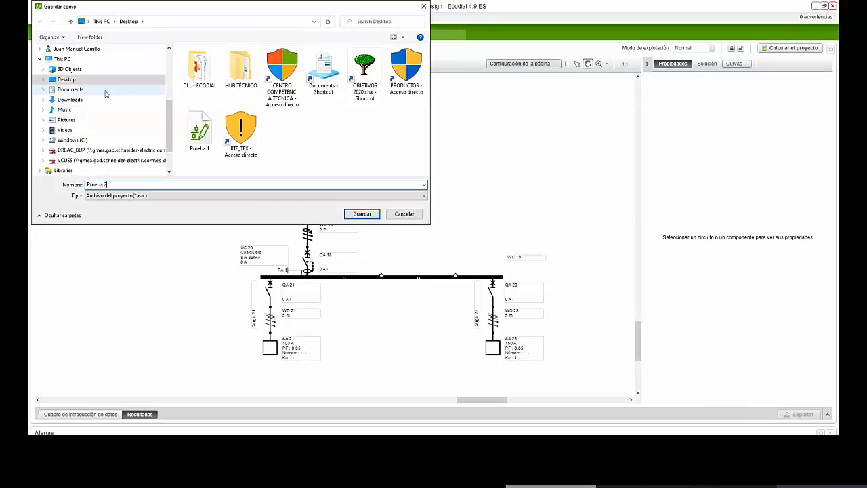
{"action": "left_click", "coordinate": [361, 214]}
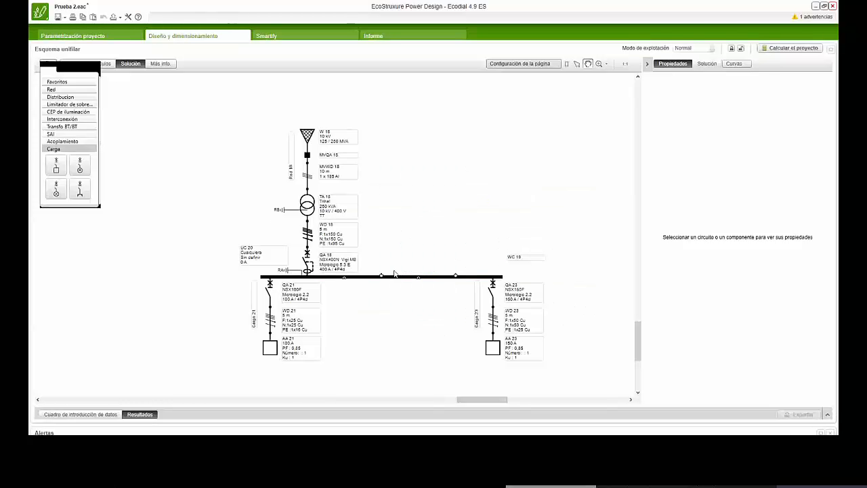
- Detach the Carga 23 circuit from the busbar, place it clear of the busbar's far end and recalculate the project
{"action": "scroll", "coordinate": [339, 288], "scroll_direction": "down", "scroll_amount": 1}
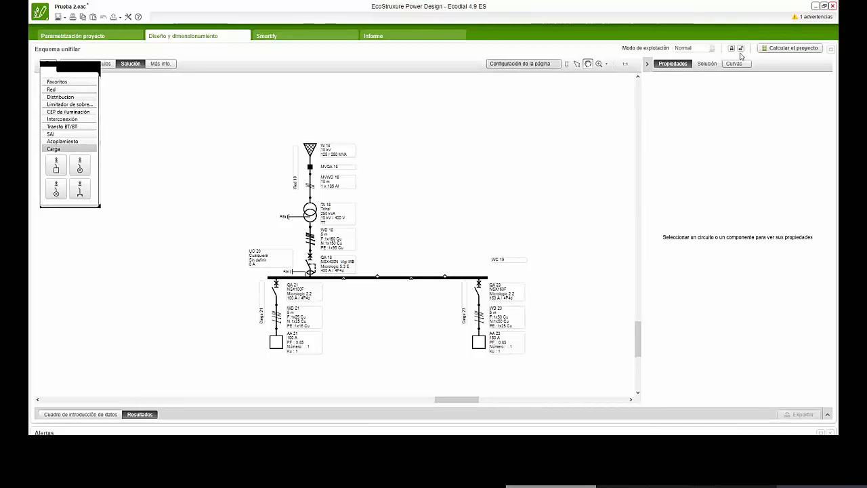
{"action": "left_click_drag", "start_coordinate": [487, 318], "coordinate": [542, 276]}
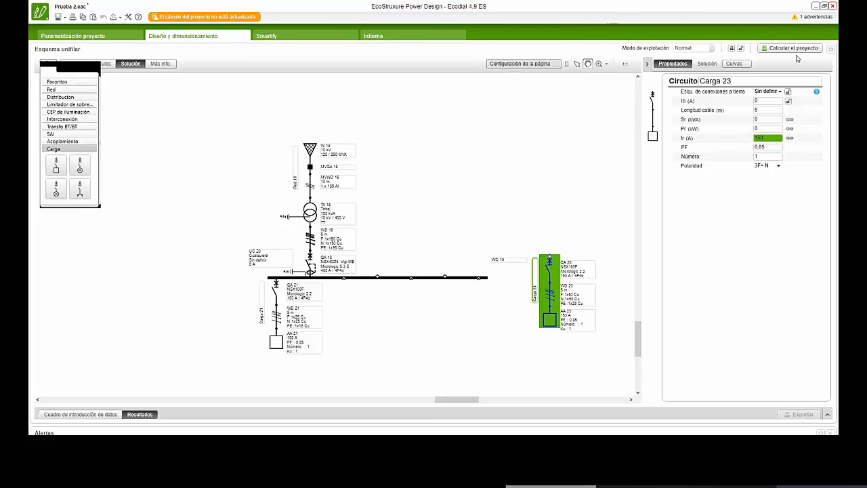
{"action": "left_click", "coordinate": [793, 49]}
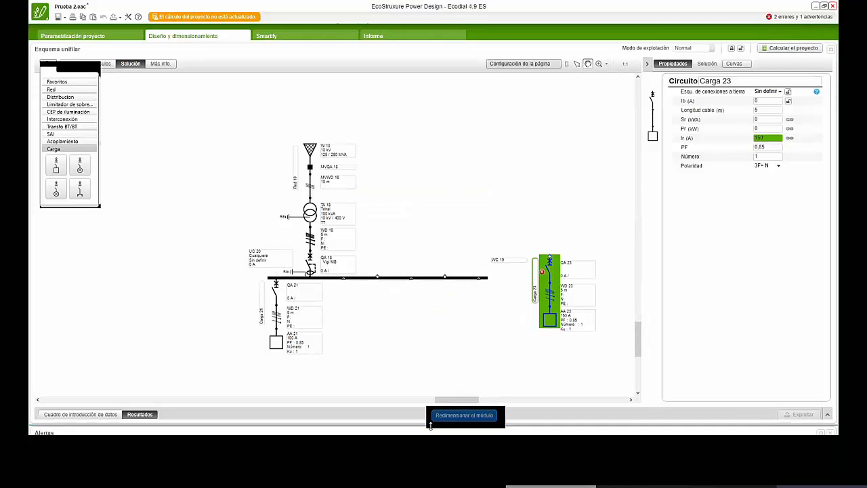
- Enlarge the Alertas area and examine the sizing errors and warnings alongside the diagram
{"action": "left_click_drag", "start_coordinate": [431, 424], "coordinate": [430, 315]}
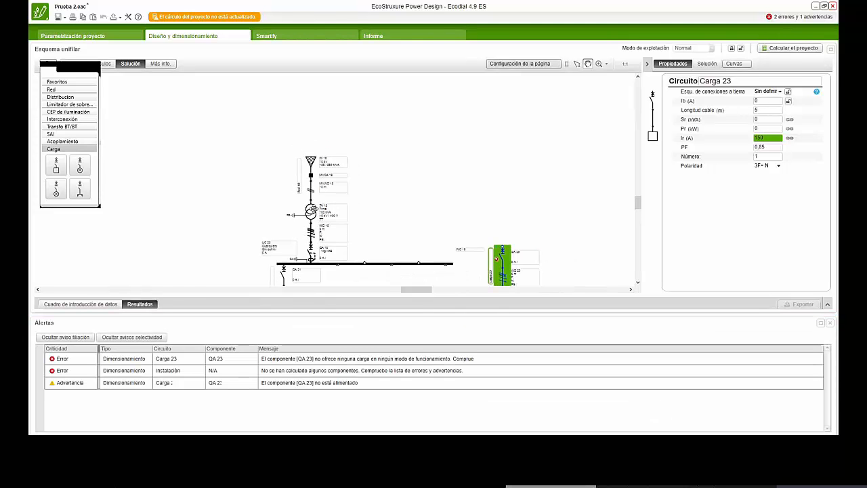
{"action": "left_click", "coordinate": [305, 208]}
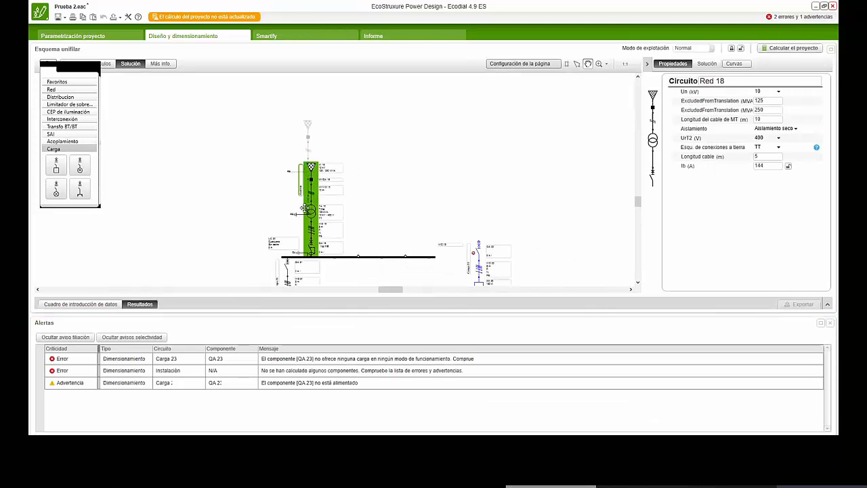
{"action": "left_click_drag", "start_coordinate": [305, 209], "coordinate": [312, 252]}
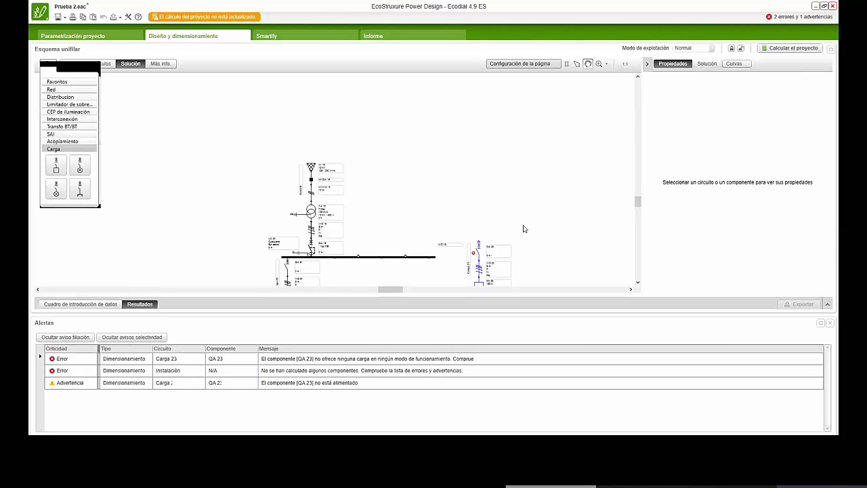
- Reconnect the Carga 23 circuit to a middle outgoing point of the busbar and recalculate the project
{"action": "left_click_drag", "start_coordinate": [637, 204], "coordinate": [638, 242]}
{"action": "left_click_drag", "start_coordinate": [477, 191], "coordinate": [379, 206]}
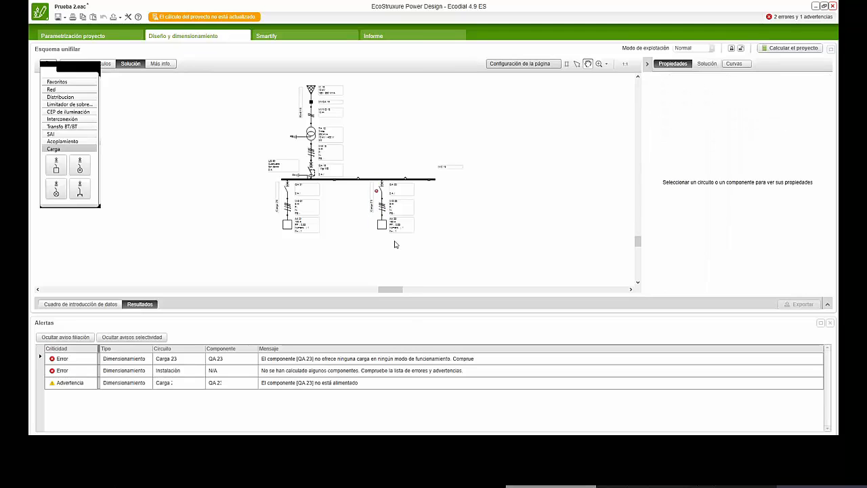
{"action": "left_click", "coordinate": [786, 48]}
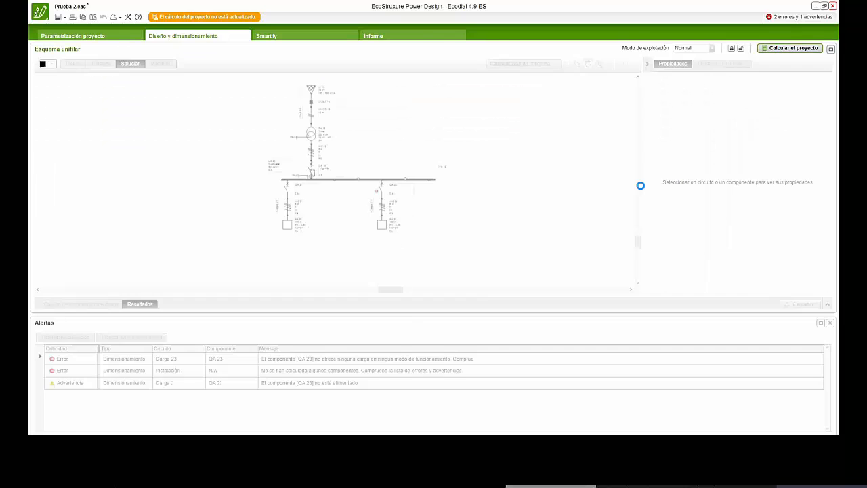
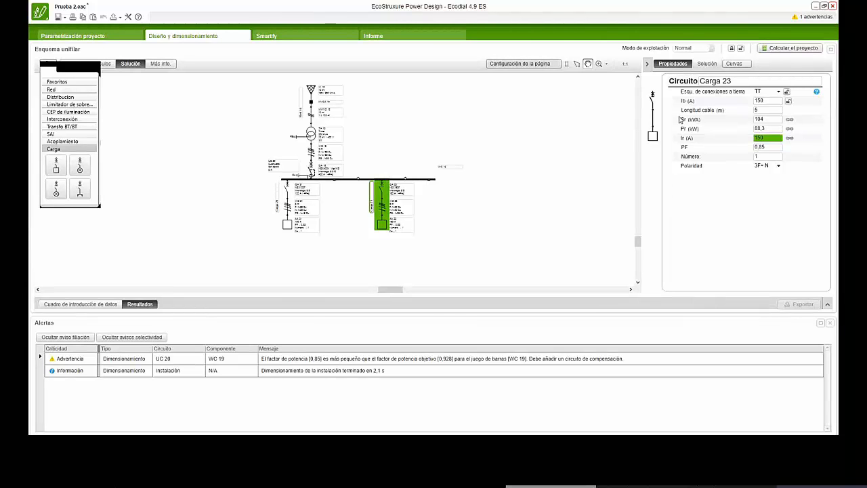
- Examine the properties of the load in the Carga 23 circuit and review the circuit's solution for breaker, cable, short-circuit and voltage drop
{"action": "left_click", "coordinate": [652, 135]}
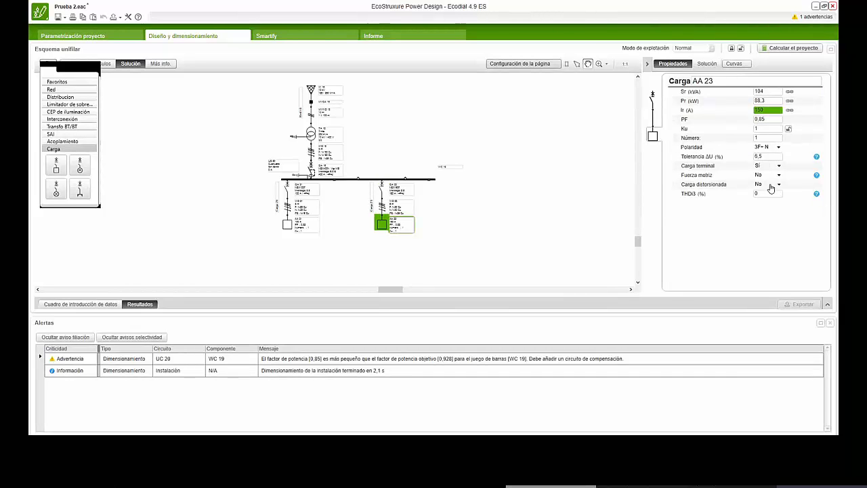
{"action": "left_click", "coordinate": [707, 63]}
{"action": "scroll", "coordinate": [728, 163], "scroll_direction": "down", "scroll_amount": 8}
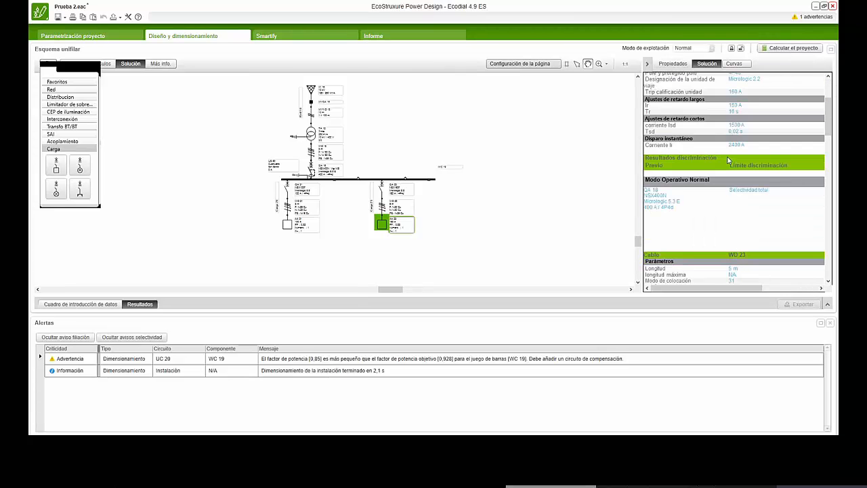
{"action": "scroll", "coordinate": [728, 178], "scroll_direction": "down", "scroll_amount": 5}
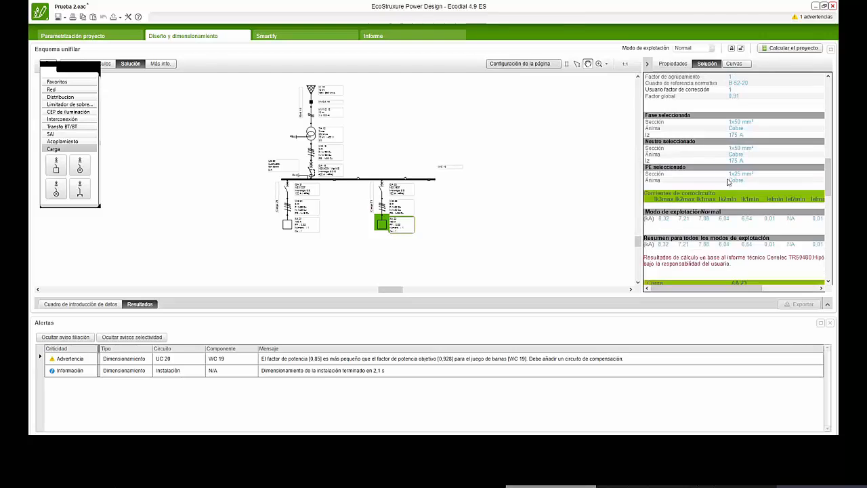
{"action": "scroll", "coordinate": [728, 181], "scroll_direction": "down", "scroll_amount": 8}
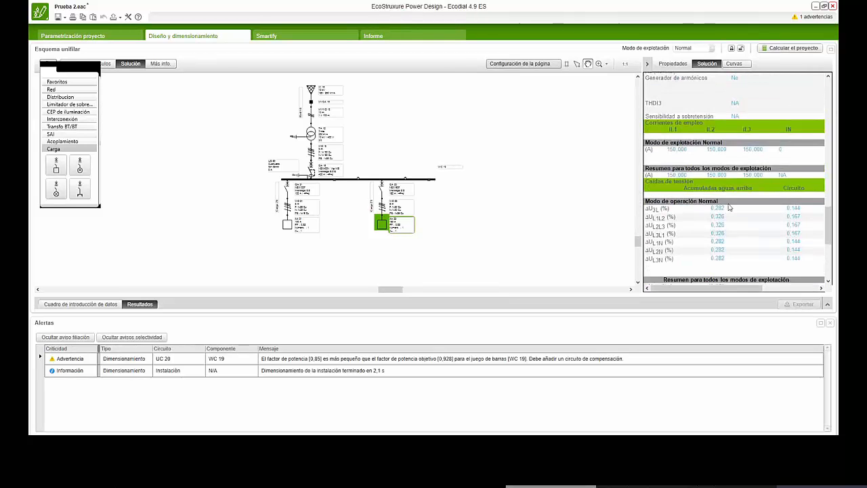
{"action": "scroll", "coordinate": [728, 208], "scroll_direction": "down", "scroll_amount": 10}
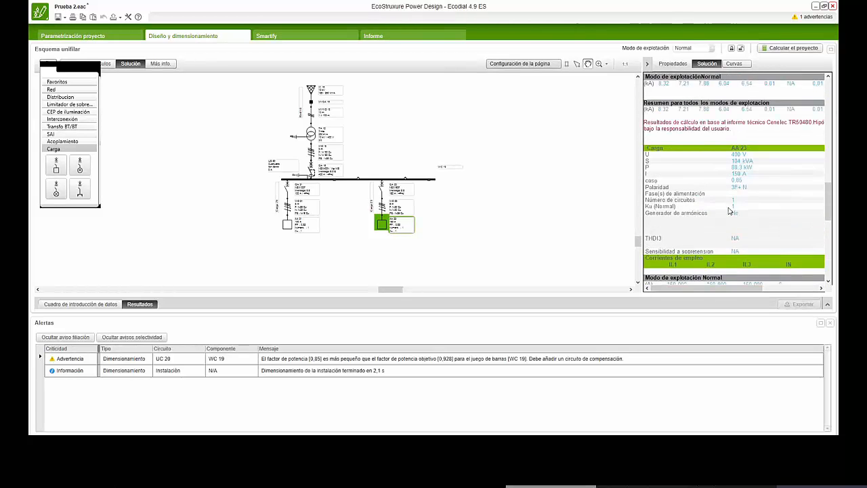
{"action": "scroll", "coordinate": [729, 210], "scroll_direction": "up", "scroll_amount": 3}
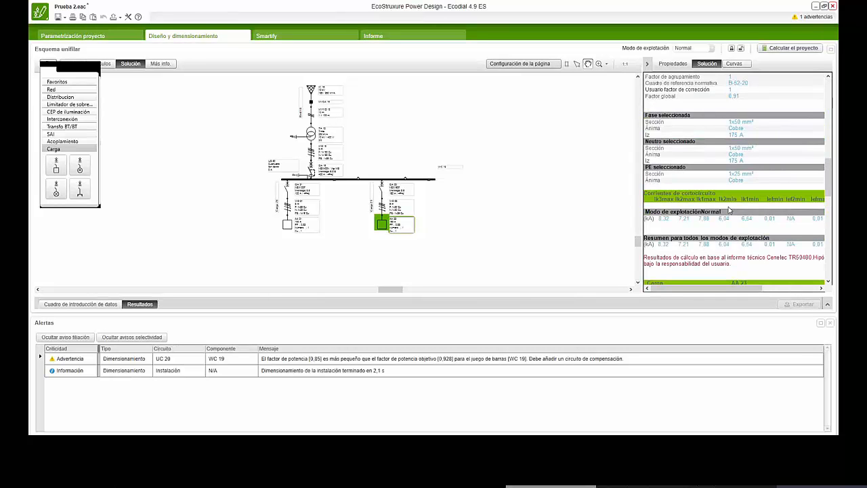
- Examine the tripping curves of the Carga 23 circuit breaker, and review its properties and protection results
{"action": "left_click", "coordinate": [734, 63]}
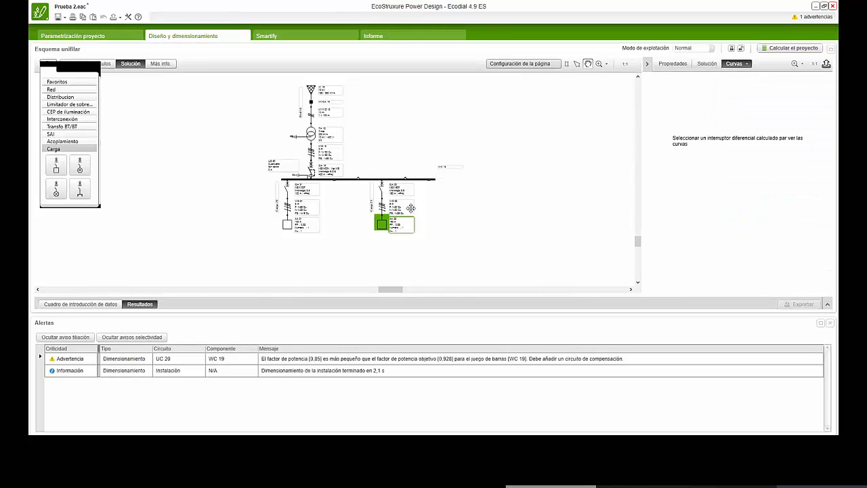
{"action": "left_click", "coordinate": [382, 189]}
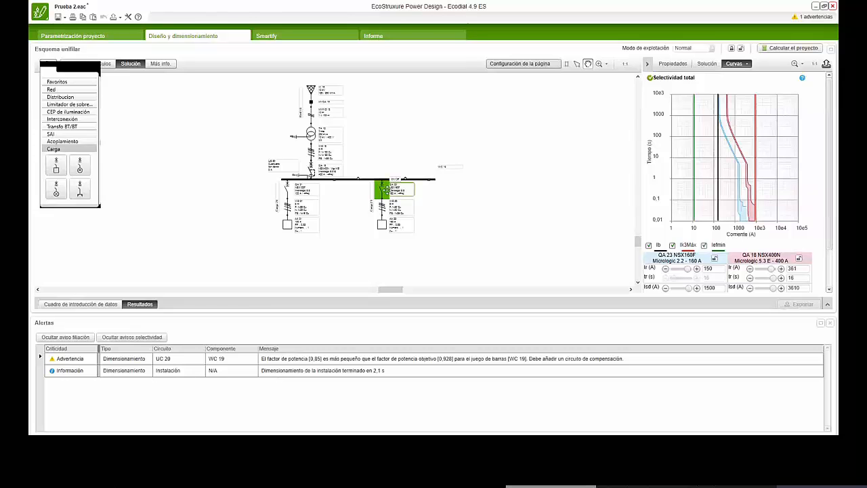
{"action": "scroll", "coordinate": [770, 177], "scroll_direction": "up", "scroll_amount": 1}
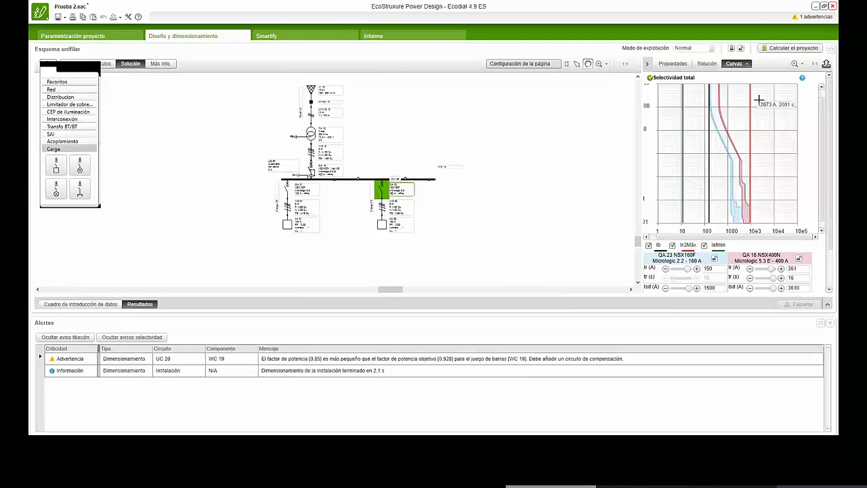
{"action": "left_click", "coordinate": [673, 64]}
{"action": "scroll", "coordinate": [657, 112], "scroll_direction": "down", "scroll_amount": 3}
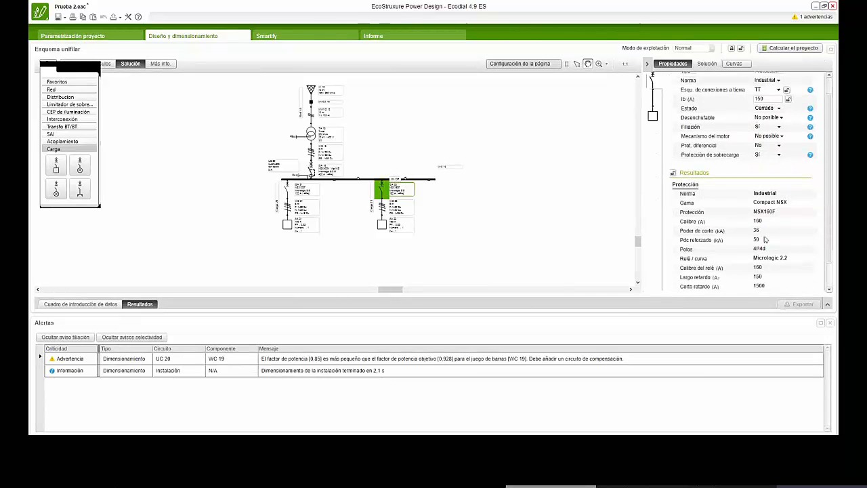
- Examine the polarity and distorted-load options of load AA 23, keeping 3F+N and No
{"action": "left_click", "coordinate": [652, 96]}
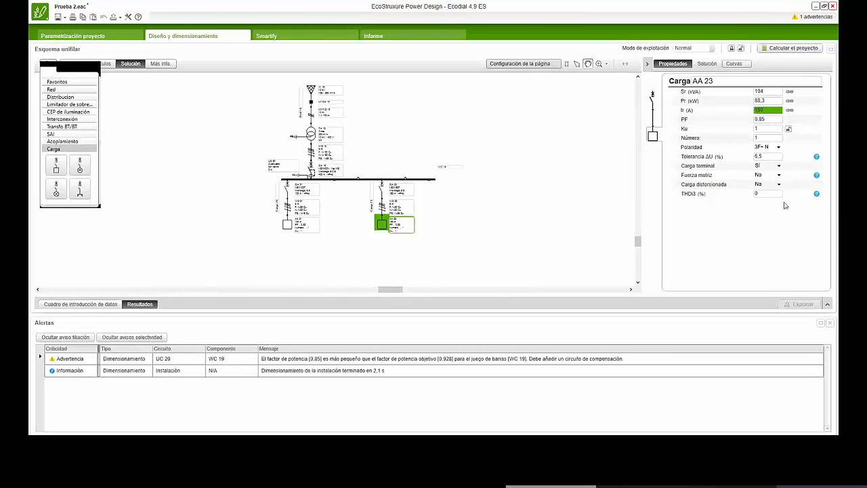
{"action": "left_click", "coordinate": [779, 148]}
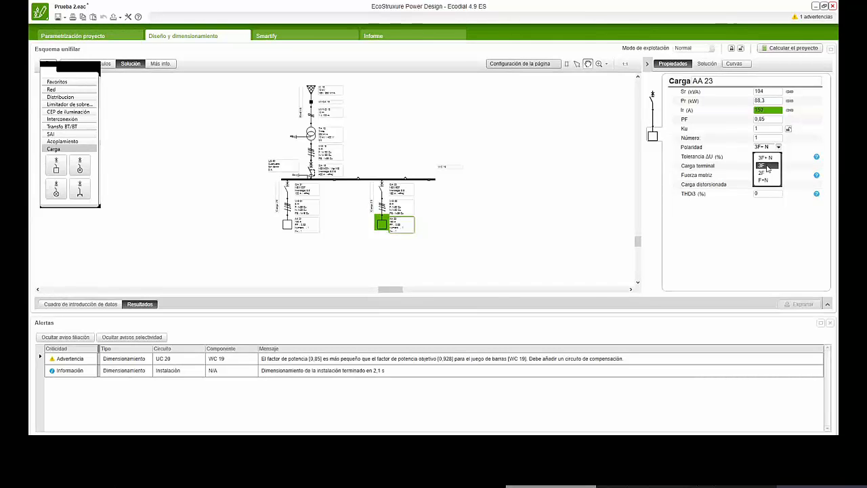
{"action": "left_click", "coordinate": [767, 160]}
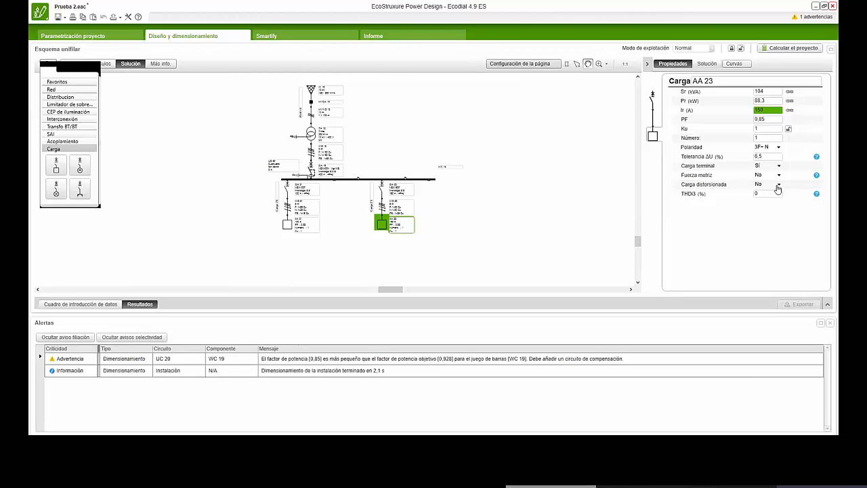
{"action": "left_click", "coordinate": [778, 186]}
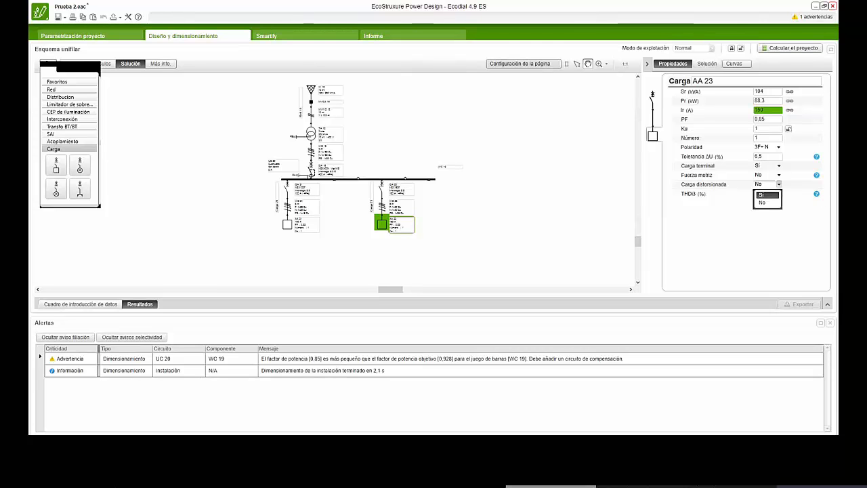
{"action": "left_click", "coordinate": [766, 220]}
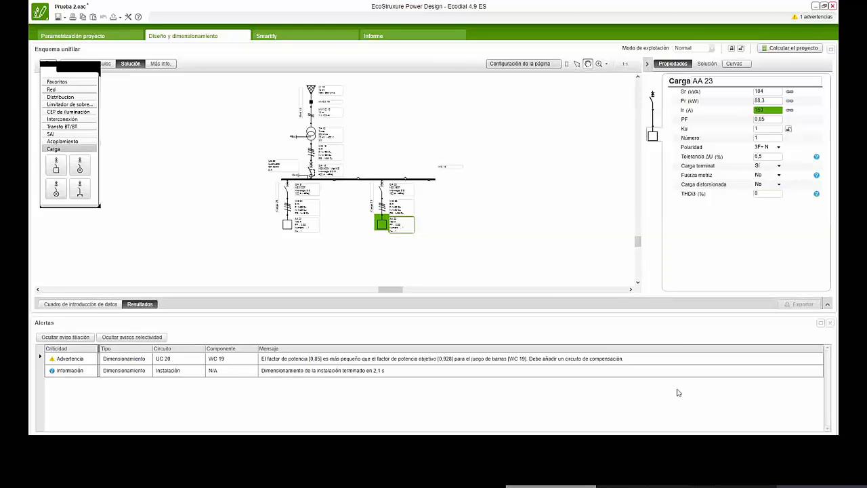
{"action": "left_click", "coordinate": [778, 185]}
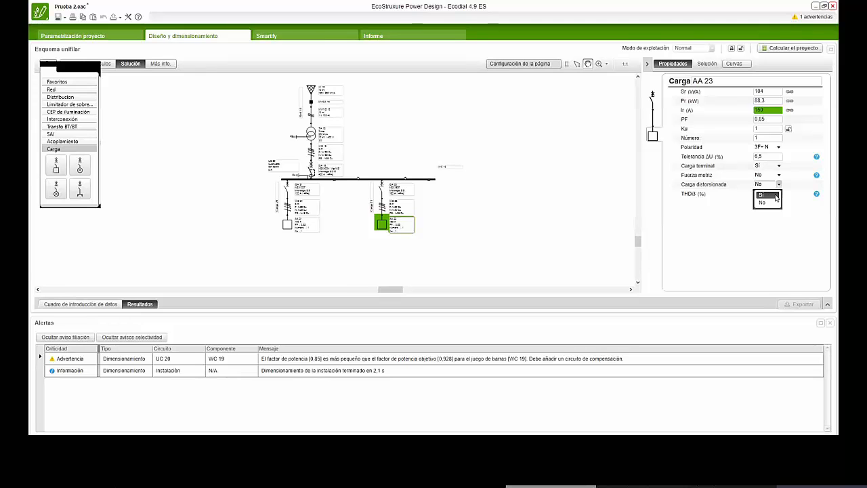
{"action": "left_click", "coordinate": [774, 203]}
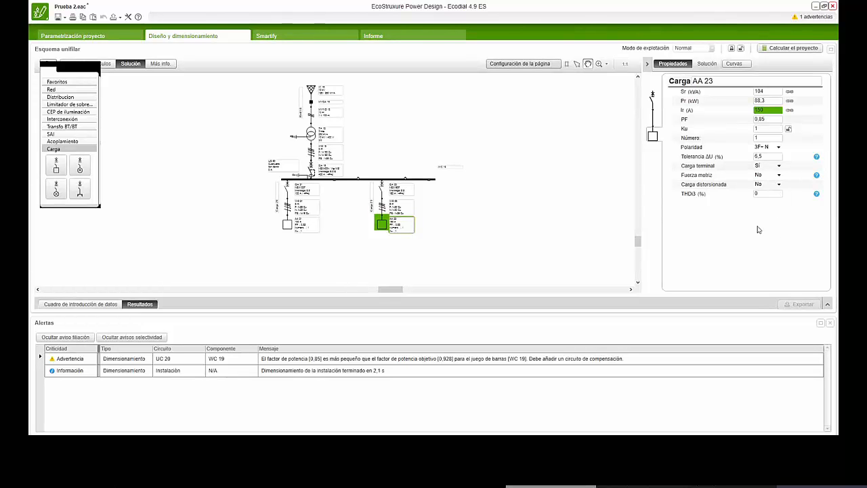
- Add a motor load circuit to the busbar between the two existing loads and open its motor starter selection guide
{"action": "left_click", "coordinate": [518, 232]}
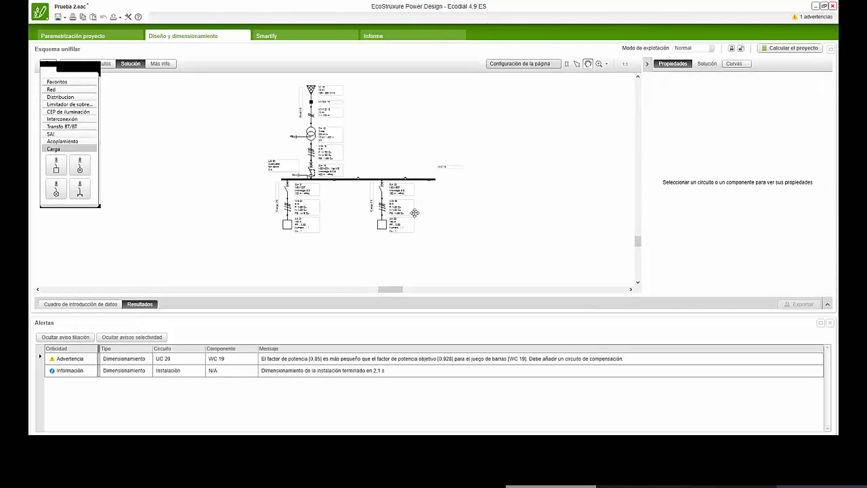
{"action": "left_click", "coordinate": [382, 200]}
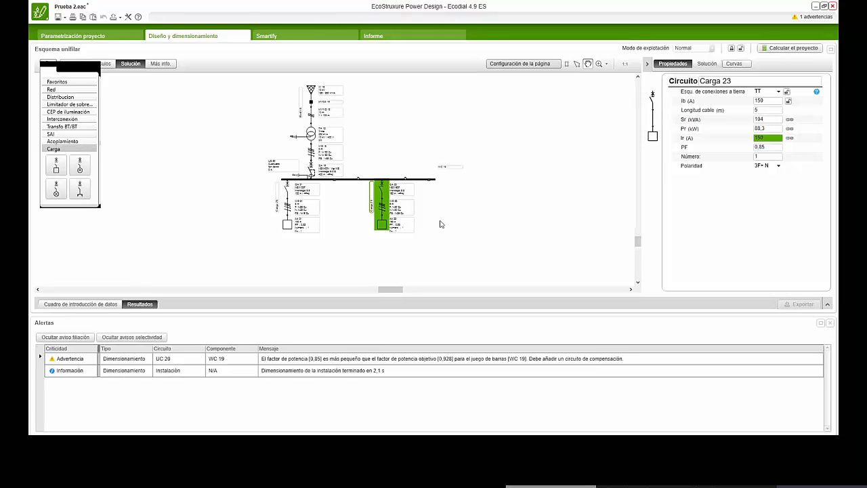
{"action": "left_click_drag", "start_coordinate": [80, 166], "coordinate": [336, 225]}
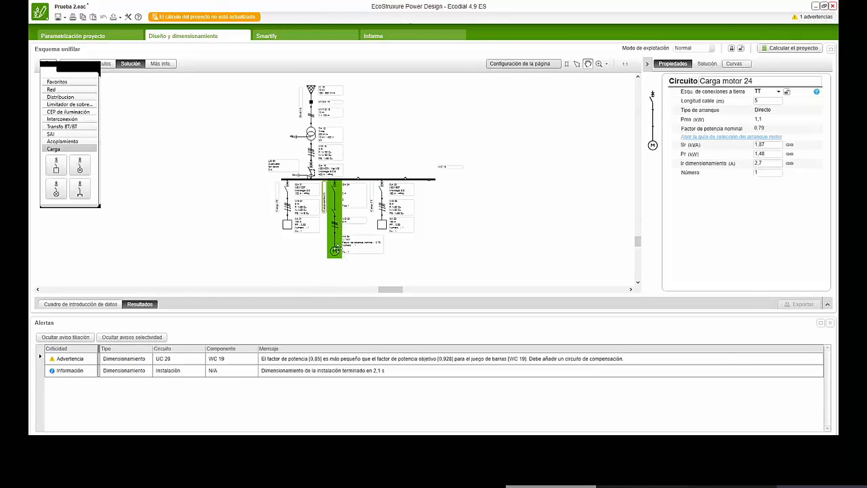
{"action": "left_click", "coordinate": [653, 147]}
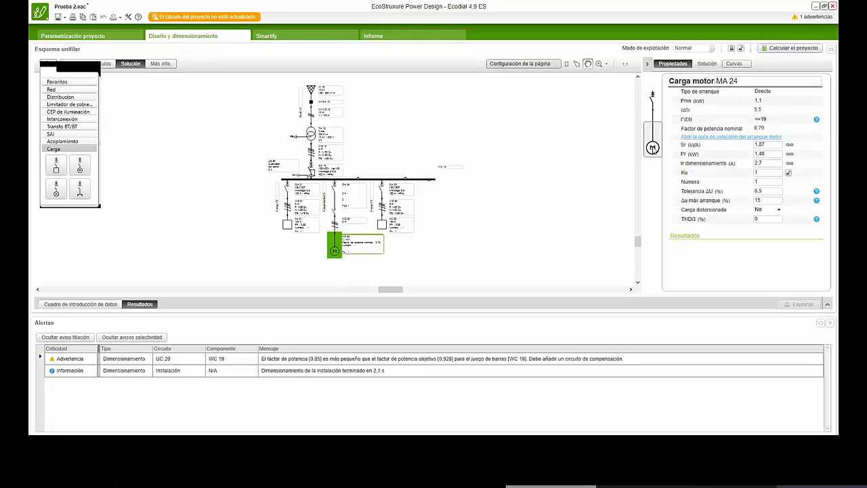
{"action": "left_click", "coordinate": [728, 138]}
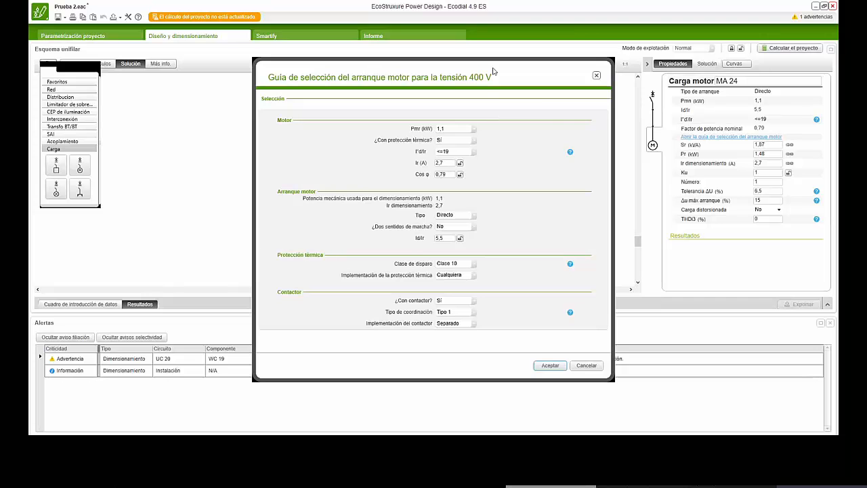
{"action": "left_click_drag", "start_coordinate": [494, 72], "coordinate": [477, 39]}
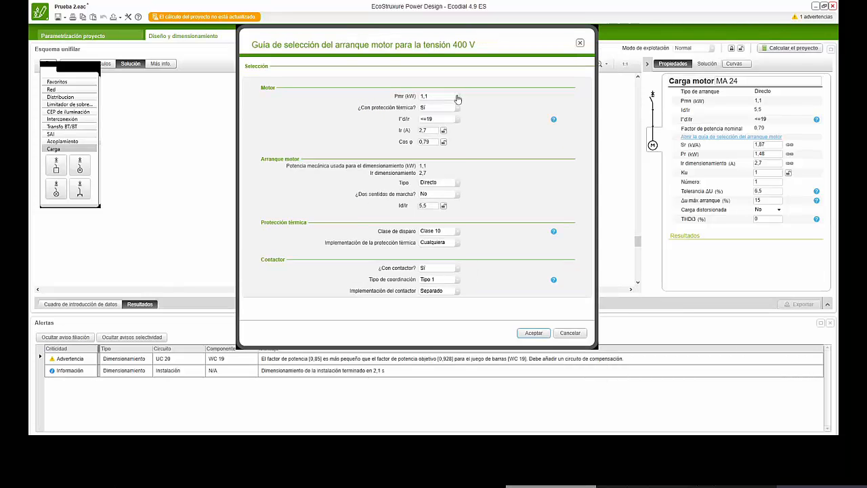
- Set the motor's rated power to 22 kW and its starting type to Estrella-Triángulo
{"action": "left_click", "coordinate": [458, 96]}
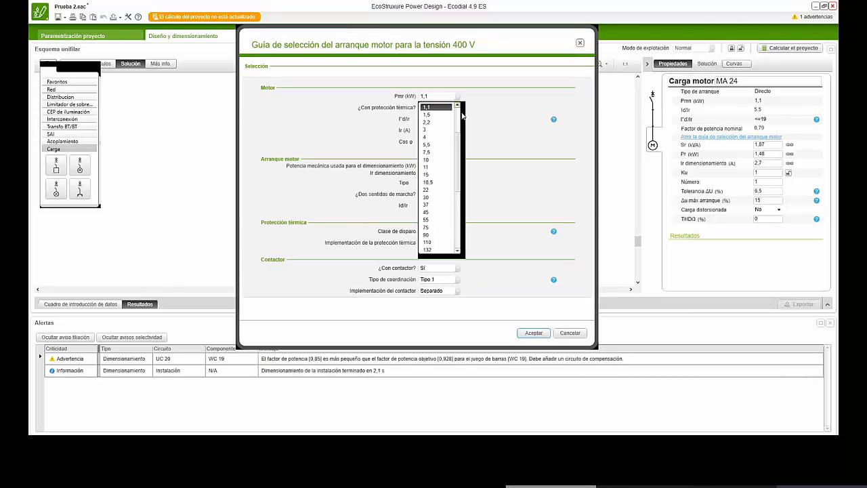
{"action": "left_click", "coordinate": [427, 190]}
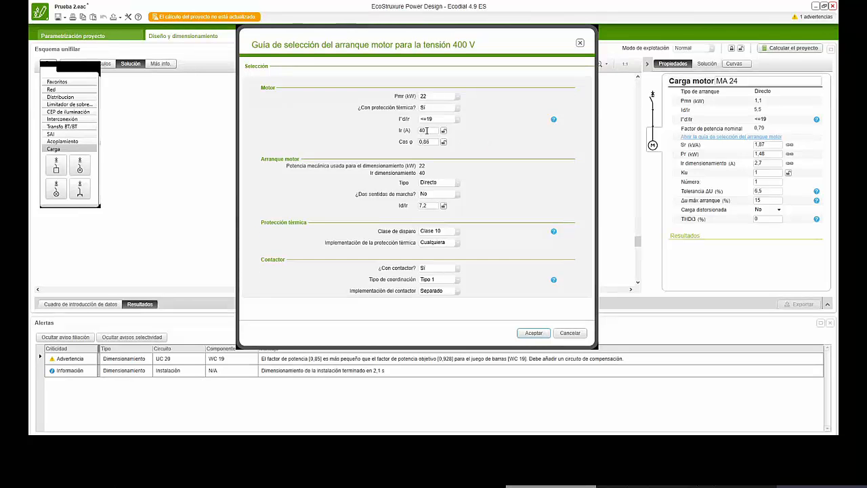
{"action": "left_click", "coordinate": [458, 183]}
{"action": "left_click", "coordinate": [456, 202]}
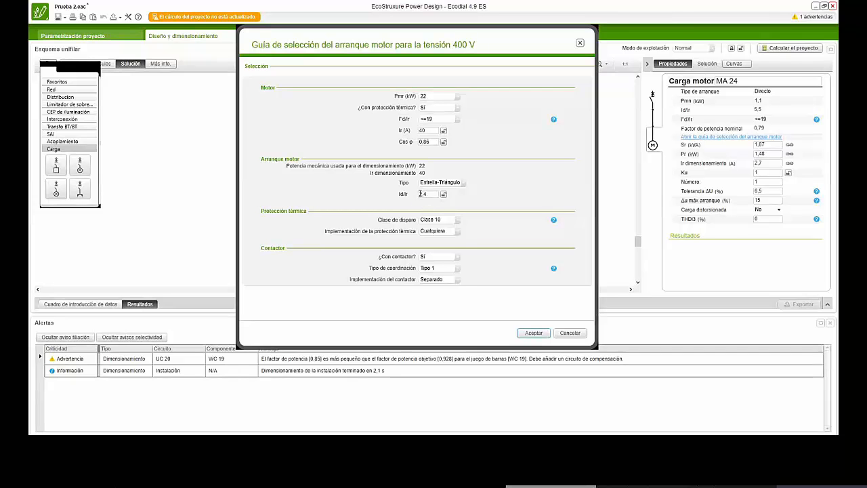
- Examine the available trip classes for the motor's thermal protection, keeping Clase 10
{"action": "left_click", "coordinate": [458, 224]}
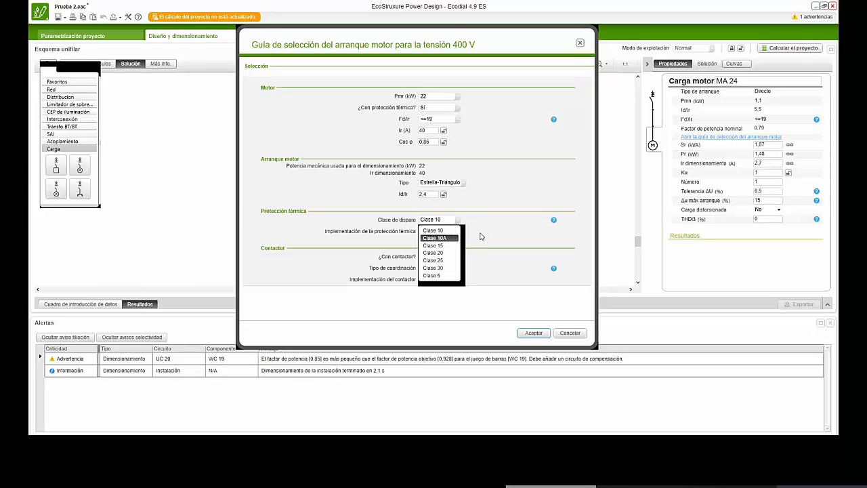
{"action": "left_click", "coordinate": [481, 237]}
{"action": "left_click", "coordinate": [459, 224]}
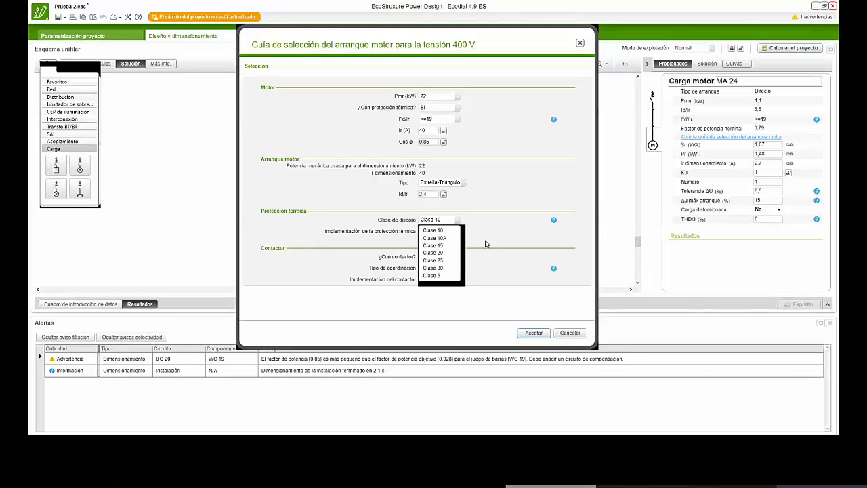
{"action": "left_click", "coordinate": [484, 241]}
{"action": "left_click", "coordinate": [459, 222]}
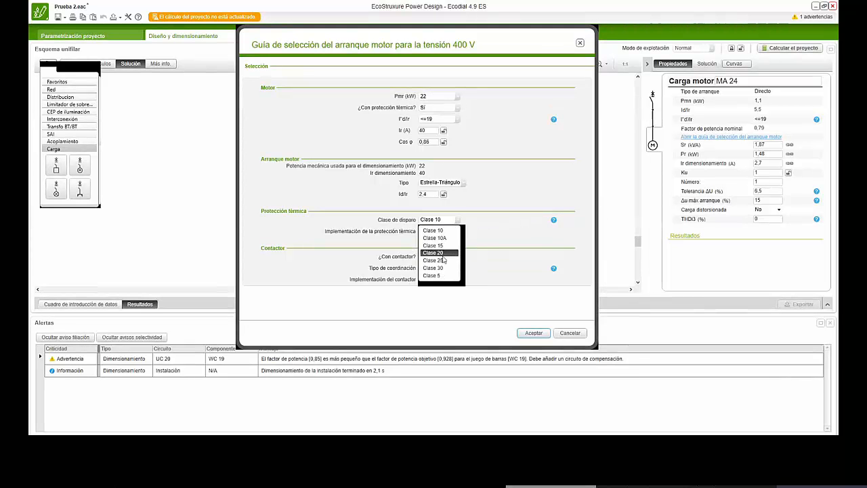
{"action": "left_click", "coordinate": [477, 256]}
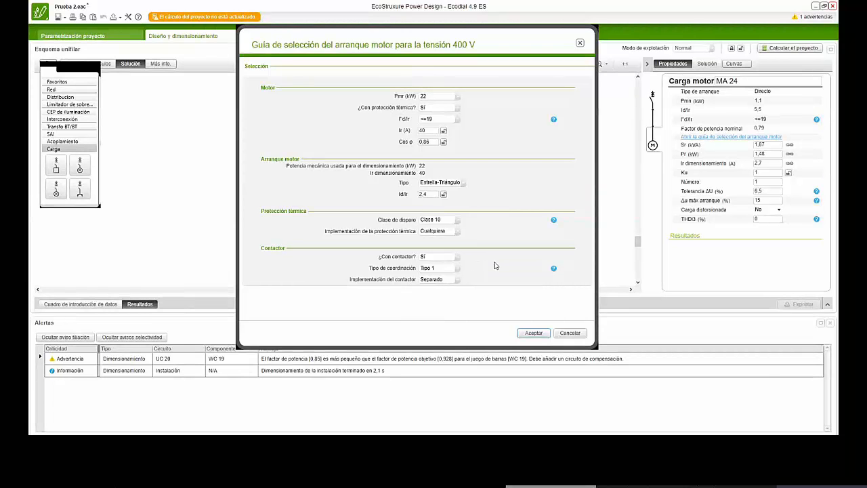
- Set the contactor coordination to Tipo 2, keep its implementation as Separado, and accept the motor starter settings
{"action": "left_click", "coordinate": [457, 272]}
{"action": "left_click", "coordinate": [439, 288]}
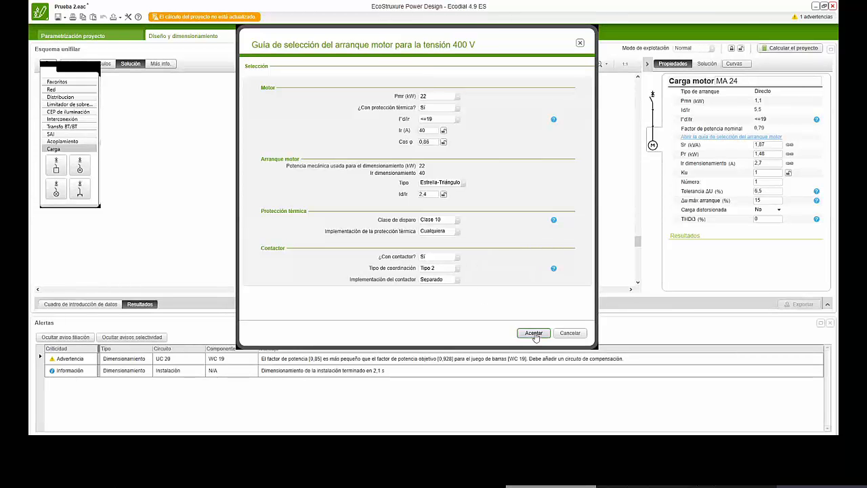
{"action": "left_click", "coordinate": [458, 280]}
{"action": "left_click", "coordinate": [497, 303]}
{"action": "left_click", "coordinate": [534, 334]}
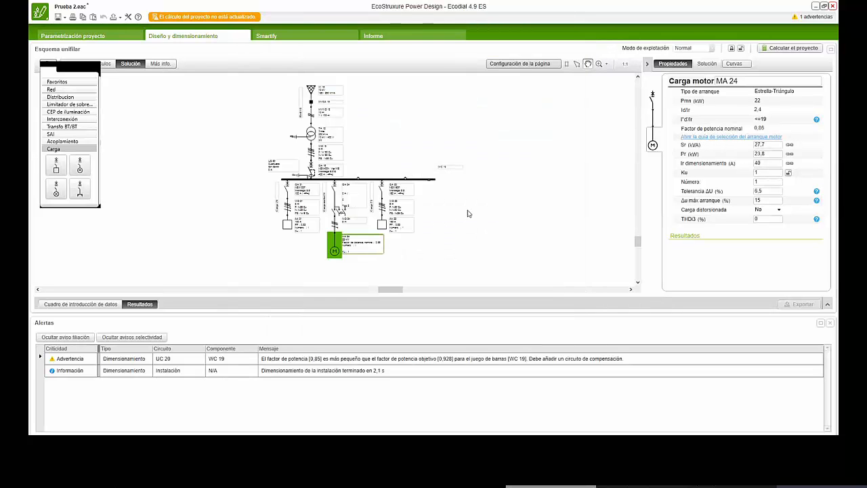
- Recalculate the project with the motor circuit included and display the properties of load AA 23
{"action": "left_click", "coordinate": [790, 48]}
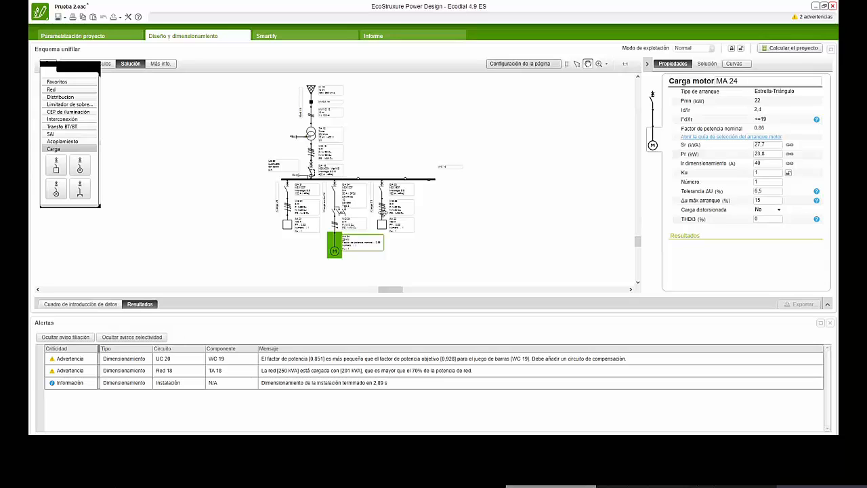
{"action": "left_click", "coordinate": [383, 210]}
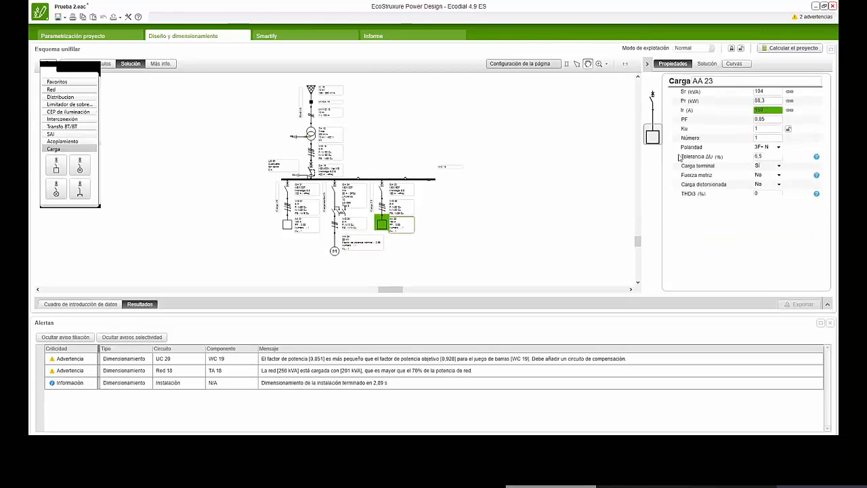
- Replace the circuit breaker of protection QA 23 with the Compact NSX250N from the full product catalogue
{"action": "left_click", "coordinate": [652, 100]}
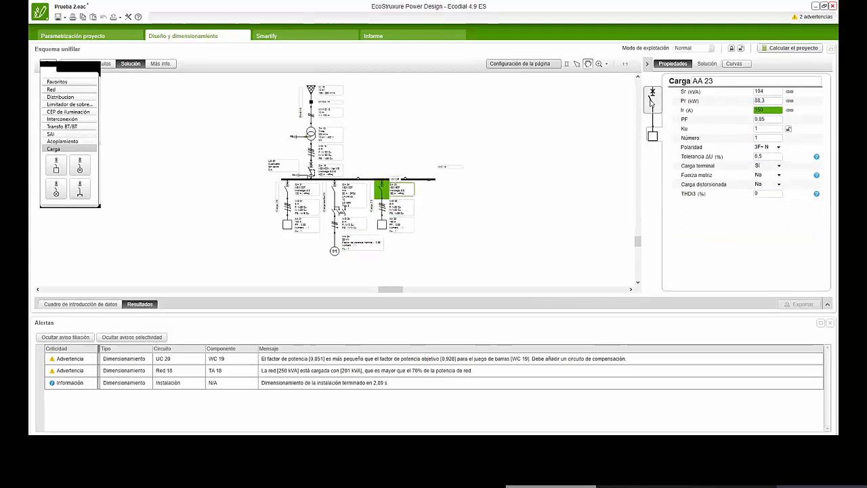
{"action": "scroll", "coordinate": [750, 174], "scroll_direction": "down", "scroll_amount": 1}
{"action": "scroll", "coordinate": [750, 174], "scroll_direction": "down", "scroll_amount": 1}
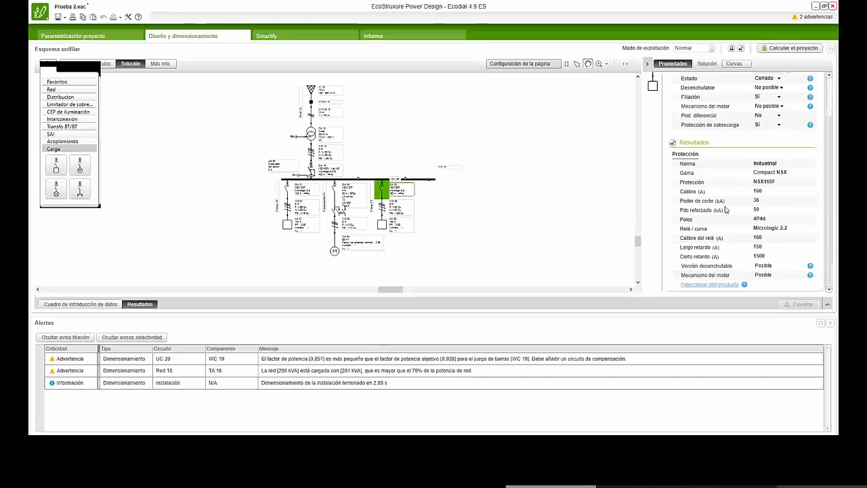
{"action": "left_click", "coordinate": [708, 284]}
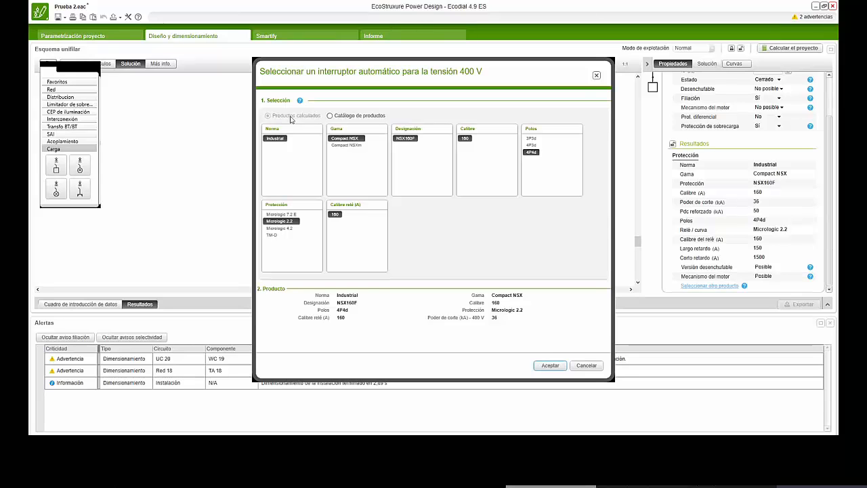
{"action": "left_click", "coordinate": [330, 116]}
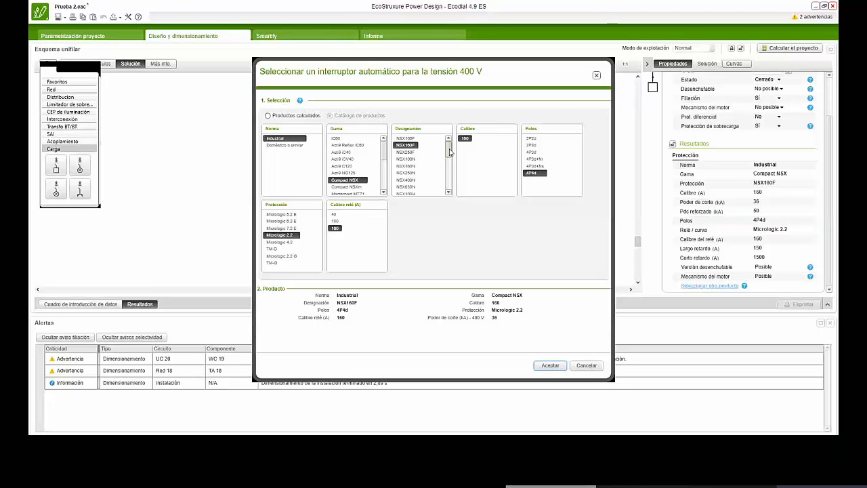
{"action": "left_click_drag", "start_coordinate": [446, 151], "coordinate": [447, 164]}
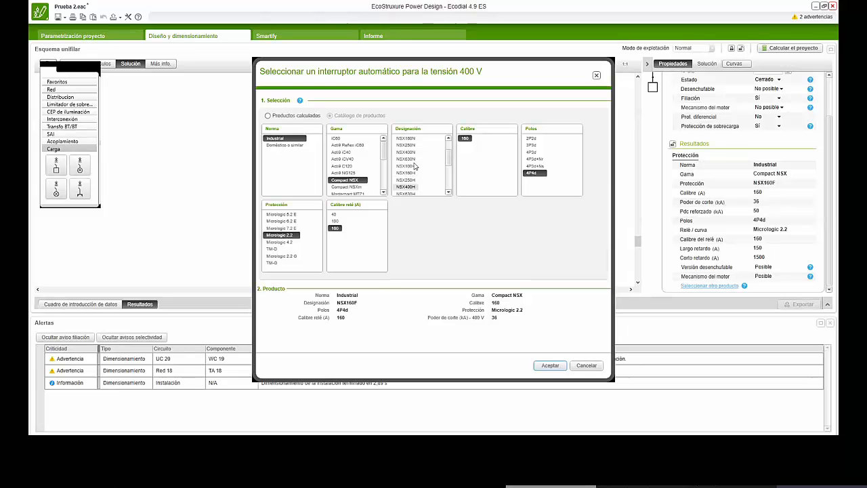
{"action": "mouse_move", "coordinate": [448, 162]}
{"action": "left_mouse_down"}
{"action": "mouse_move", "coordinate": [448, 155]}
{"action": "mouse_move", "coordinate": [449, 177]}
{"action": "mouse_move", "coordinate": [454, 162]}
{"action": "left_mouse_up"}
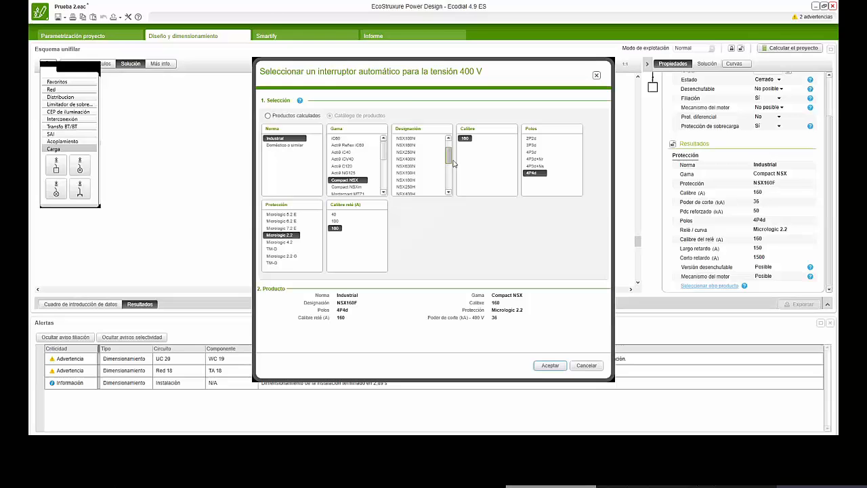
{"action": "left_click", "coordinate": [403, 153]}
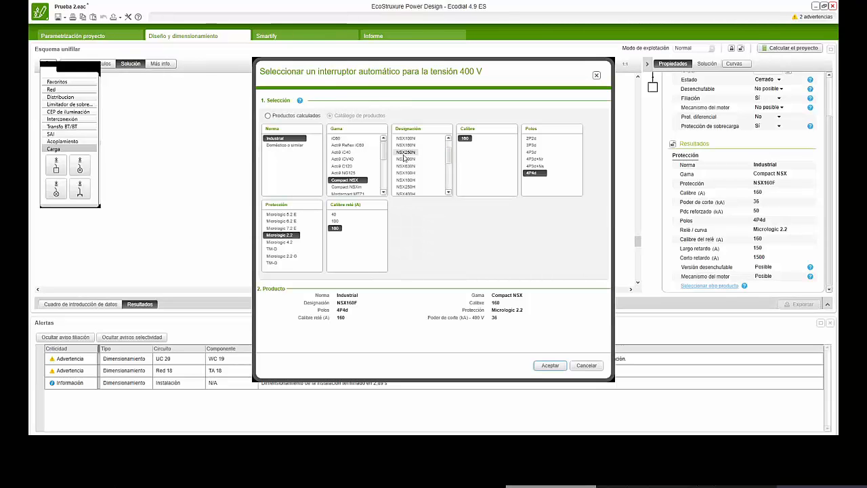
{"action": "left_click", "coordinate": [550, 365]}
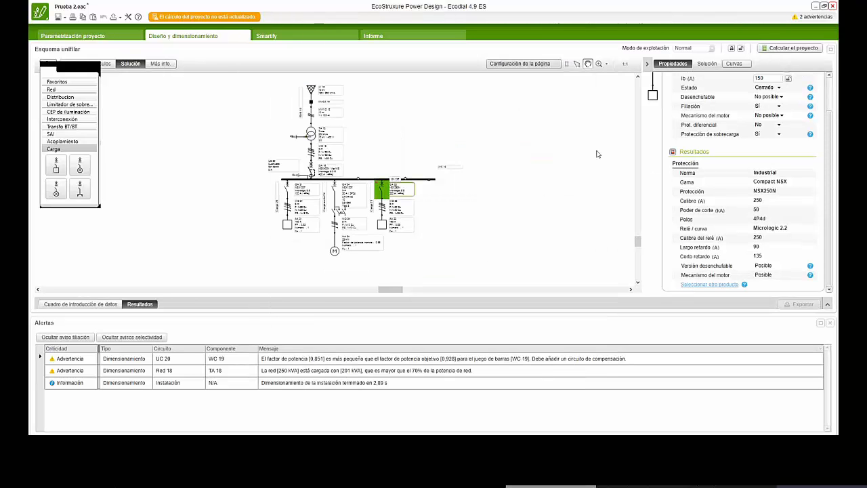
- Recalculate the project and enlarge the diagram area to examine the alerts marked on QA 23
{"action": "left_click", "coordinate": [779, 48]}
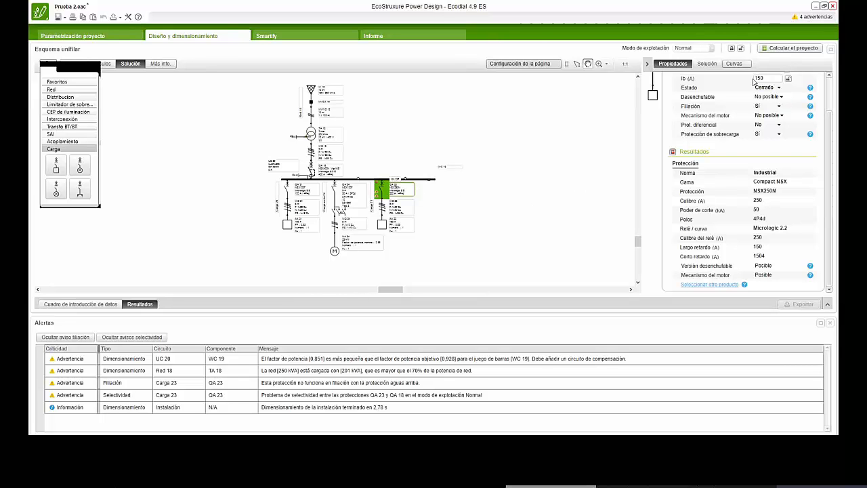
{"action": "scroll", "coordinate": [337, 213], "scroll_direction": "up", "scroll_amount": 1}
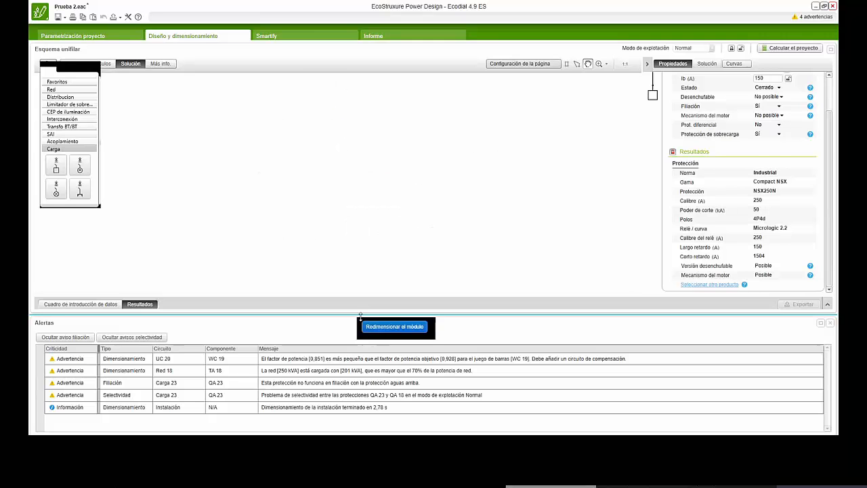
{"action": "left_click_drag", "start_coordinate": [359, 311], "coordinate": [360, 431]}
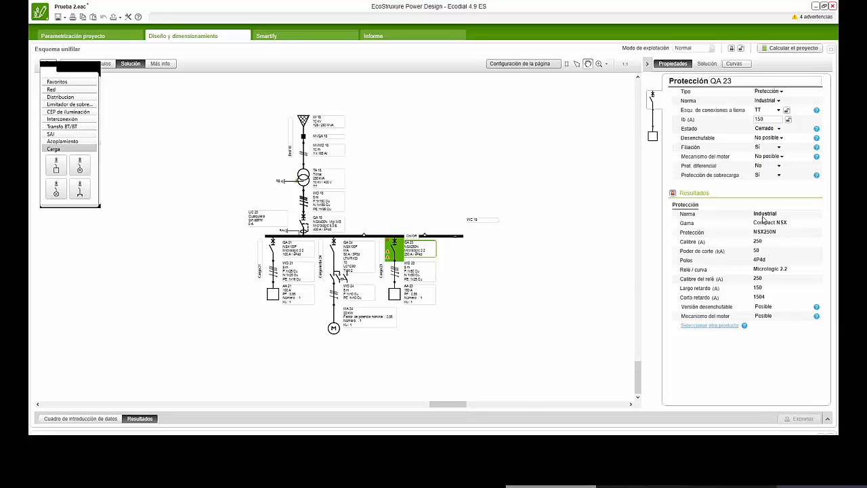
{"action": "scroll", "coordinate": [399, 242], "scroll_direction": "up", "scroll_amount": 2}
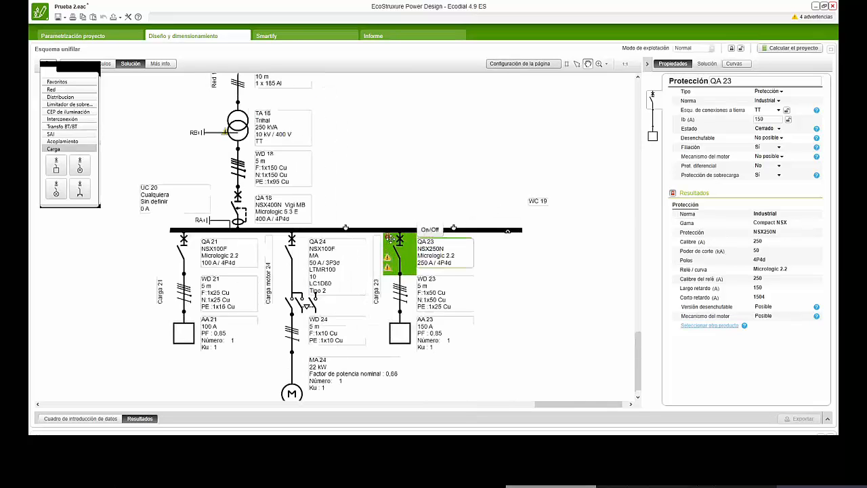
{"action": "scroll", "coordinate": [391, 239], "scroll_direction": "up", "scroll_amount": 2}
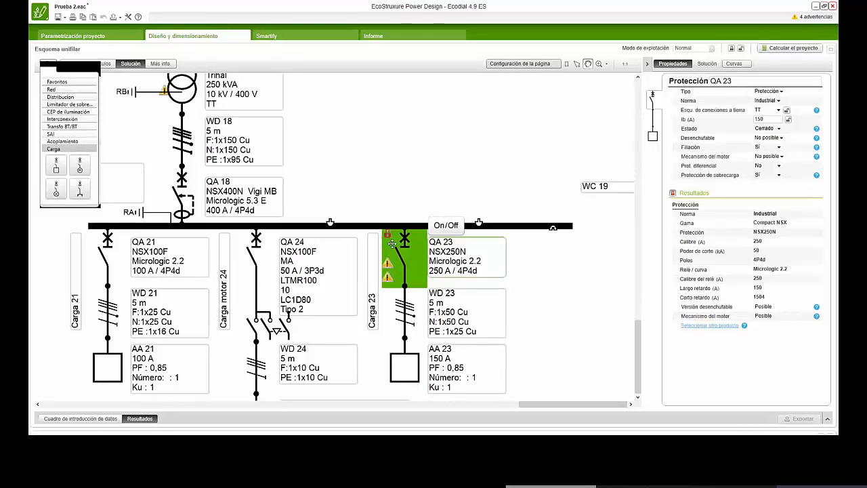
- Unlock the manually chosen breaker of QA 23 and recalculate so the program sizes it automatically
{"action": "left_click", "coordinate": [674, 194]}
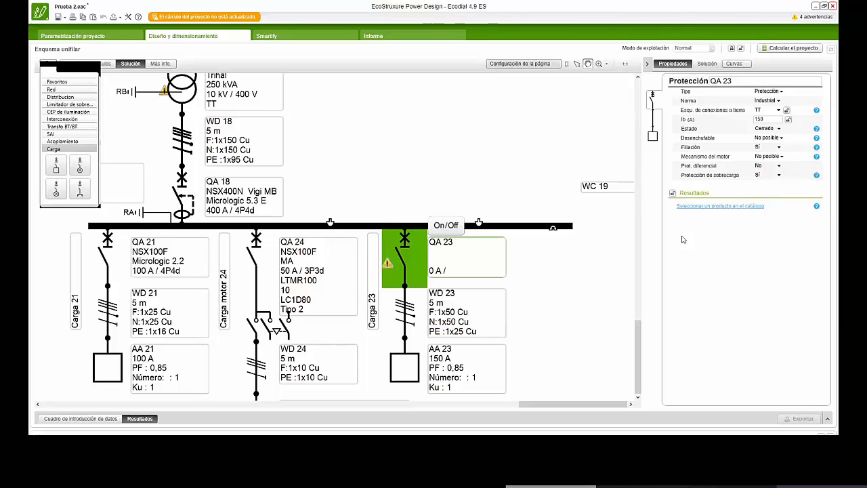
{"action": "left_click", "coordinate": [786, 52]}
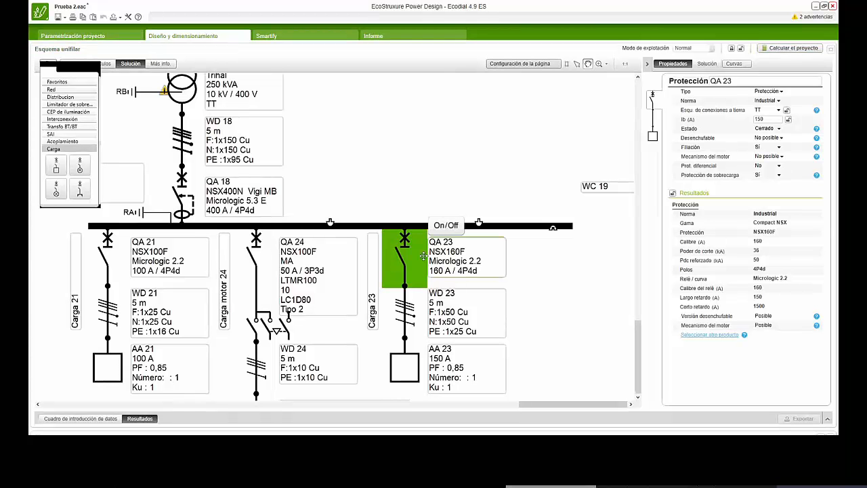
{"action": "scroll", "coordinate": [402, 251], "scroll_direction": "down", "scroll_amount": 2}
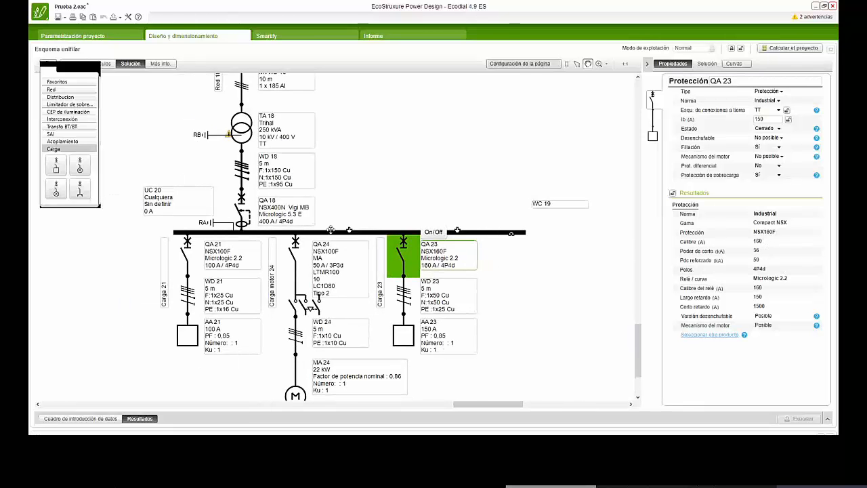
{"action": "scroll", "coordinate": [331, 230], "scroll_direction": "down", "scroll_amount": 1}
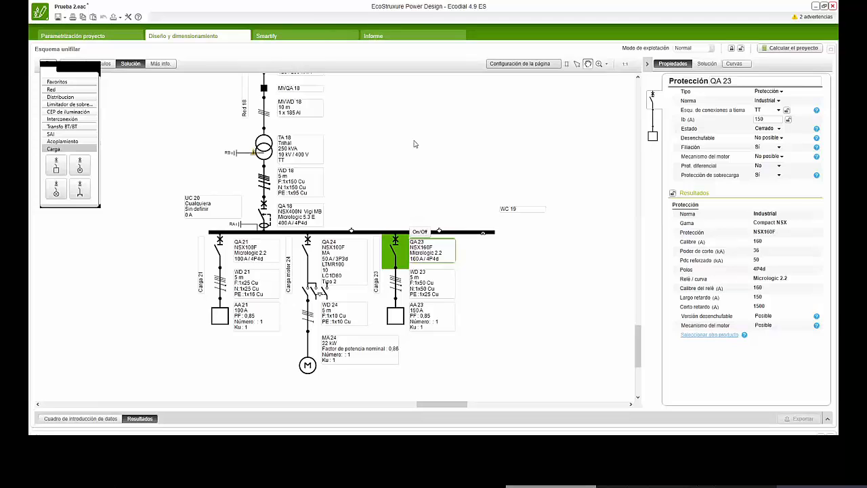
- Set the length of cable WD 23 to 50 m
{"action": "left_click", "coordinate": [396, 282]}
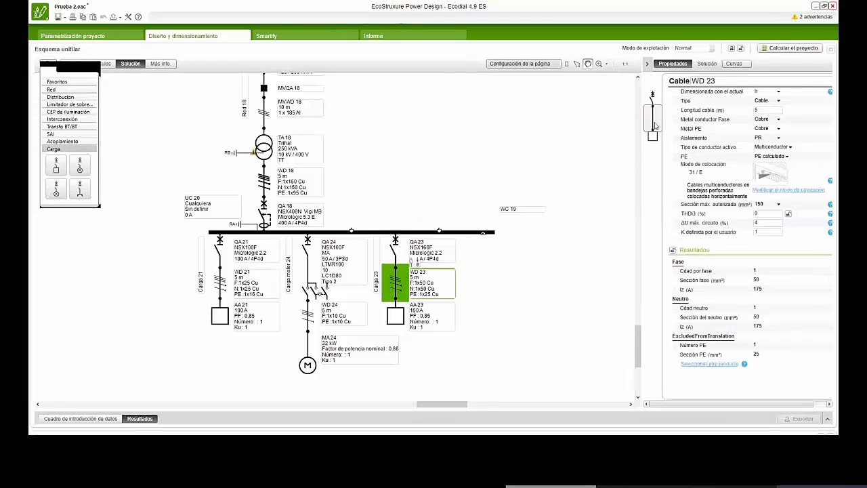
{"action": "double_click", "coordinate": [771, 110]}
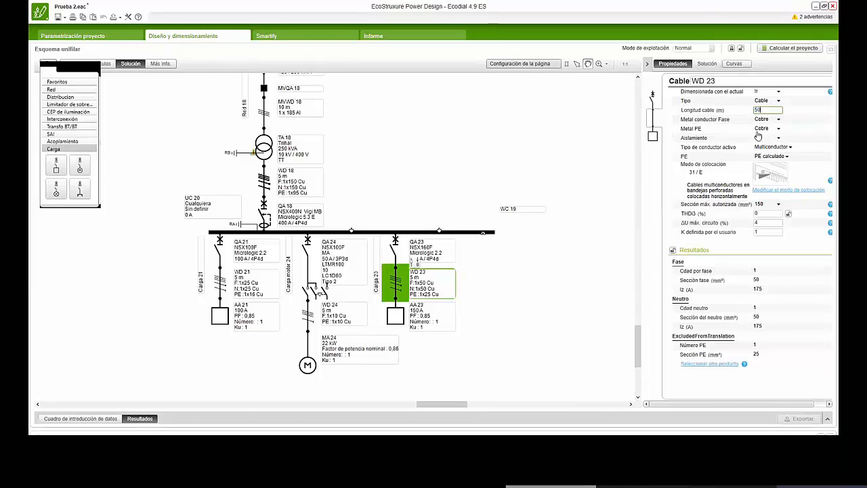
{"action": "left_click", "coordinate": [672, 98]}
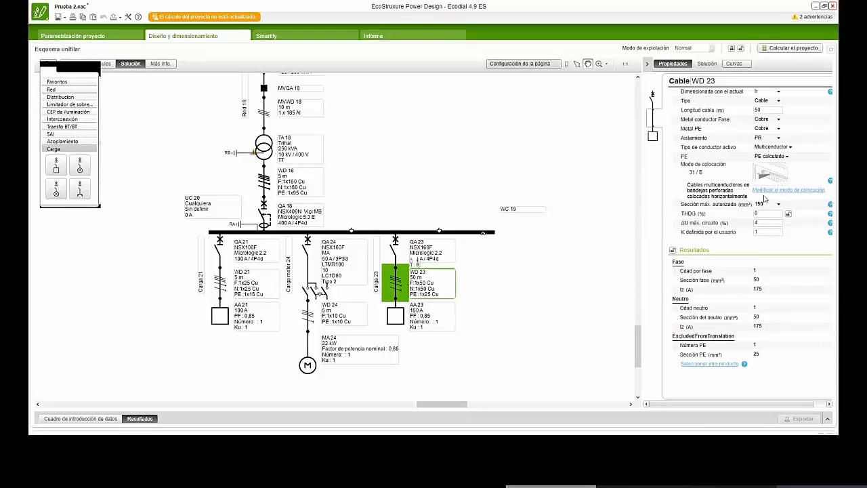
- Compare the unperforated and horizontal perforated tray installation methods for cable WD 23, closing the settings without accepting
{"action": "left_click", "coordinate": [765, 192]}
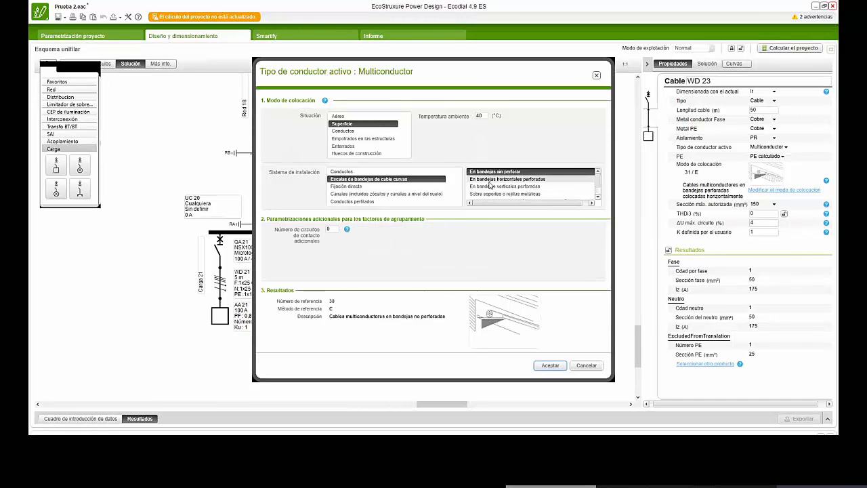
{"action": "left_click", "coordinate": [489, 173]}
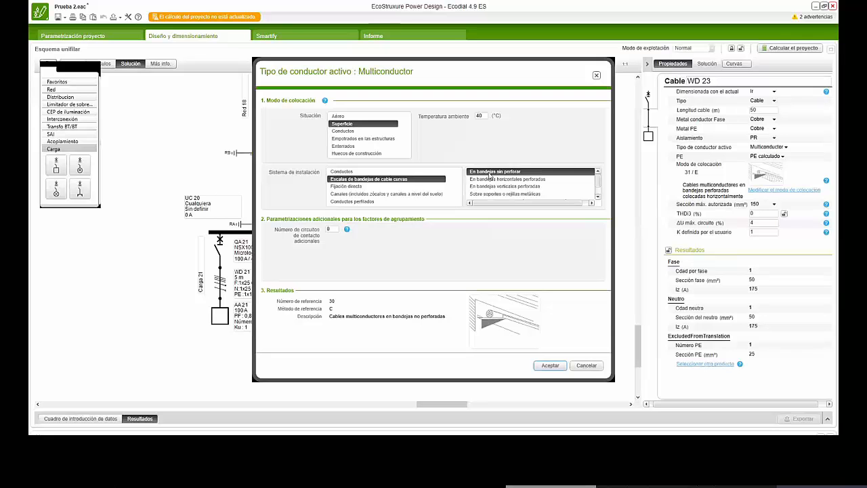
{"action": "left_click", "coordinate": [490, 181]}
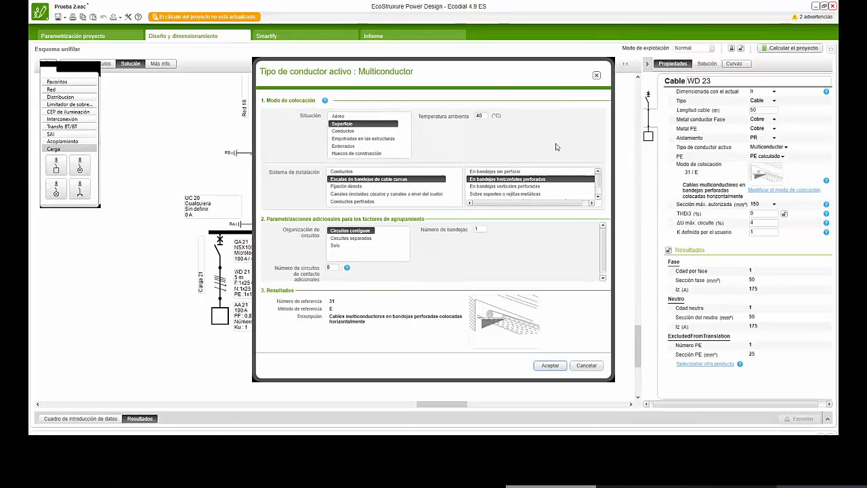
{"action": "left_click", "coordinate": [506, 173]}
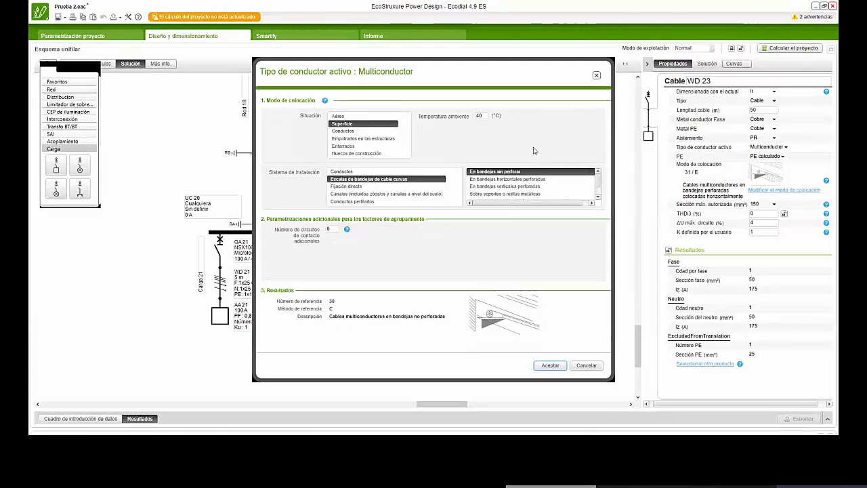
{"action": "left_click", "coordinate": [513, 180]}
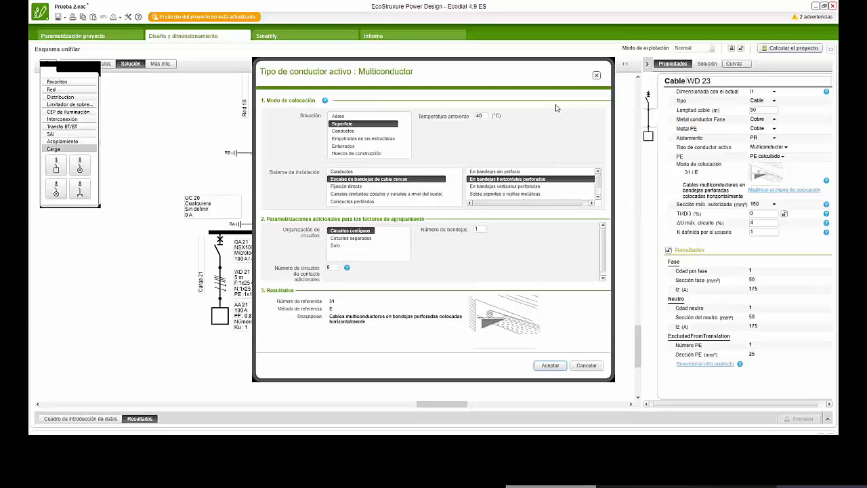
{"action": "left_click", "coordinate": [596, 75]}
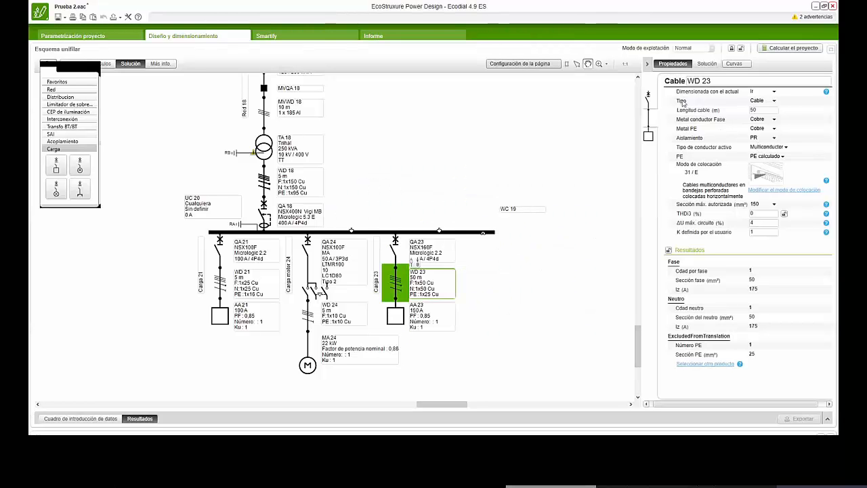
- Review the properties of protection QA 23 and of the supply circuit Red 18
{"action": "left_click", "coordinate": [648, 95]}
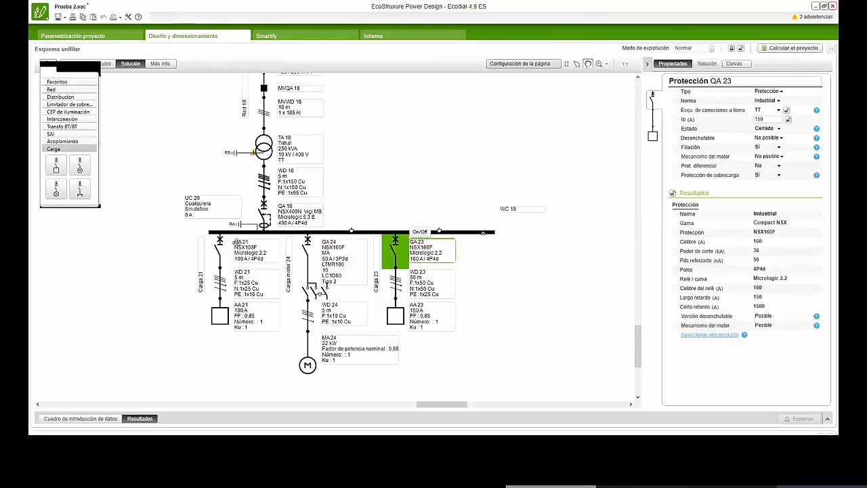
{"action": "scroll", "coordinate": [266, 139], "scroll_direction": "down", "scroll_amount": 1}
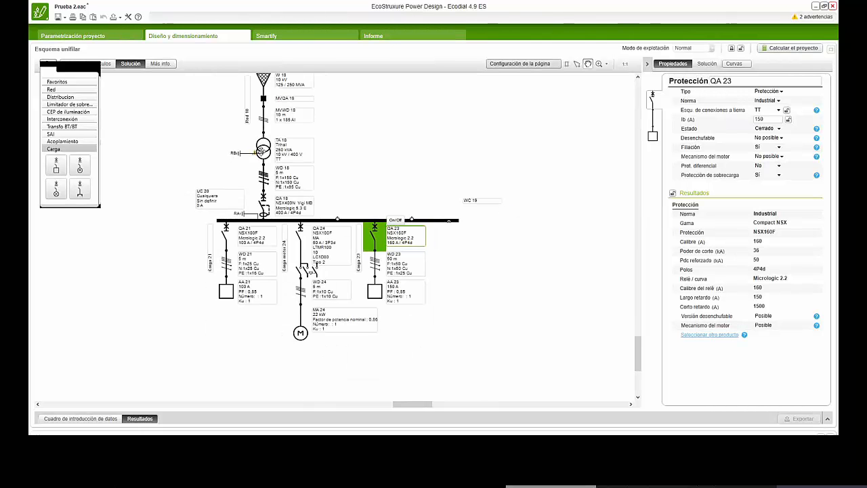
{"action": "left_click", "coordinate": [367, 169]}
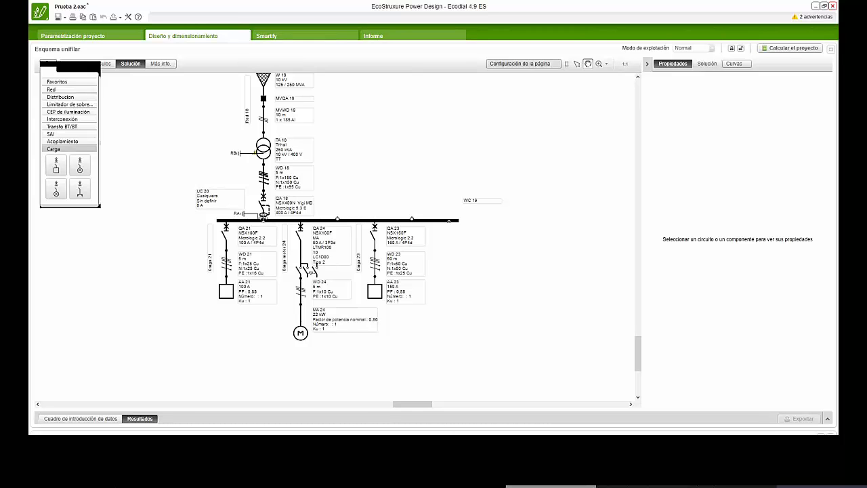
{"action": "left_click", "coordinate": [263, 216]}
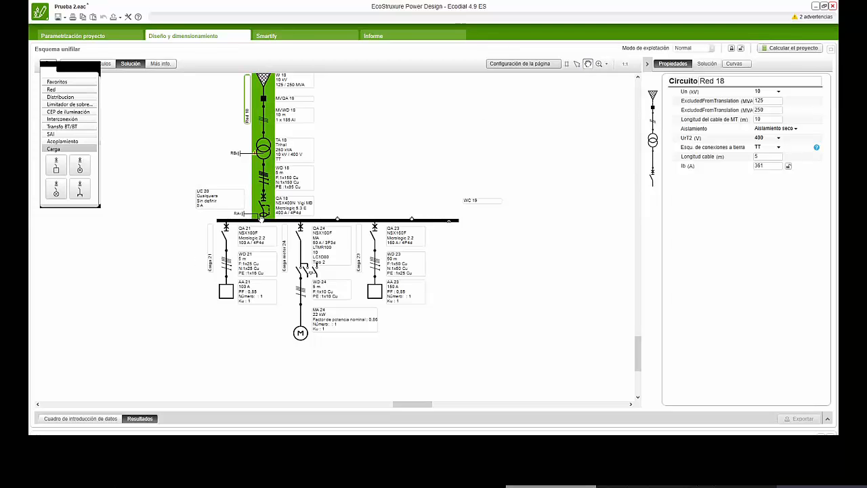
{"action": "left_click_drag", "start_coordinate": [262, 218], "coordinate": [275, 242]}
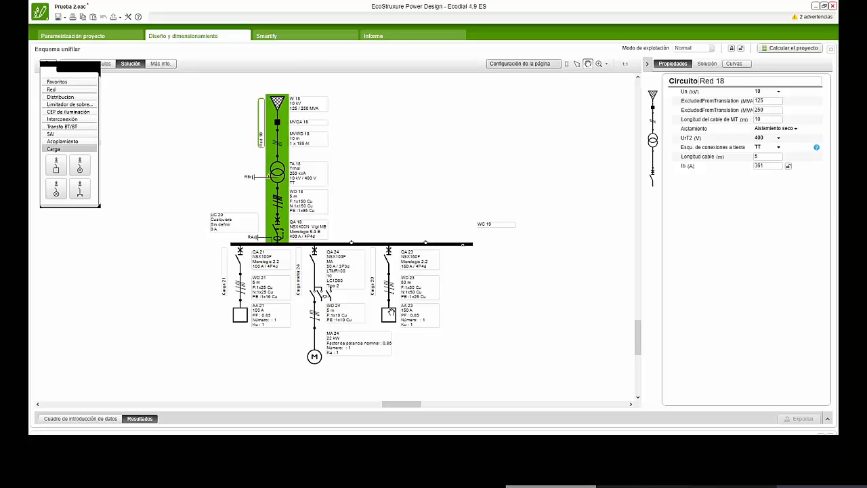
- Review the properties of circuit Carga 23, load AA 23 and protection QA 23, and recalculate the project
{"action": "left_click", "coordinate": [577, 64]}
{"action": "left_click", "coordinate": [389, 315]}
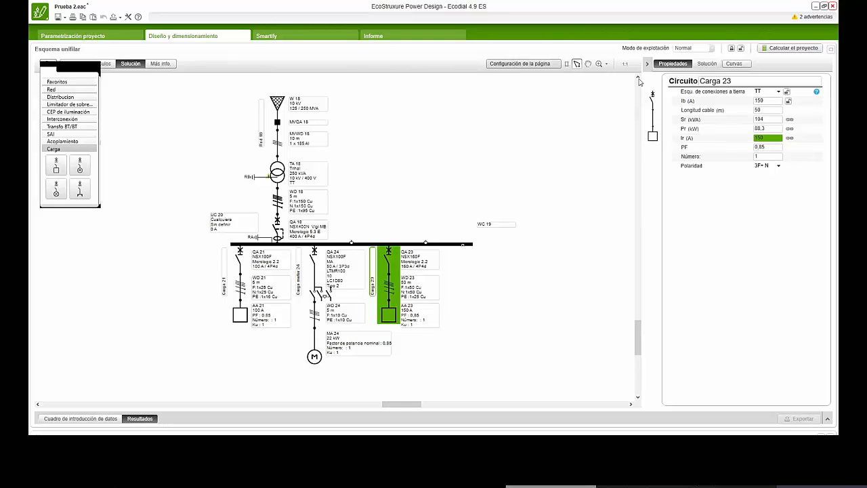
{"action": "left_click", "coordinate": [654, 138]}
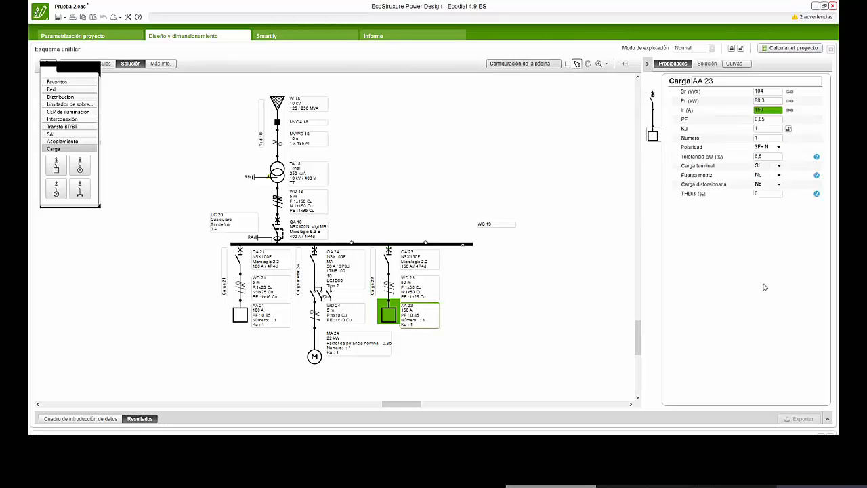
{"action": "left_click", "coordinate": [654, 101]}
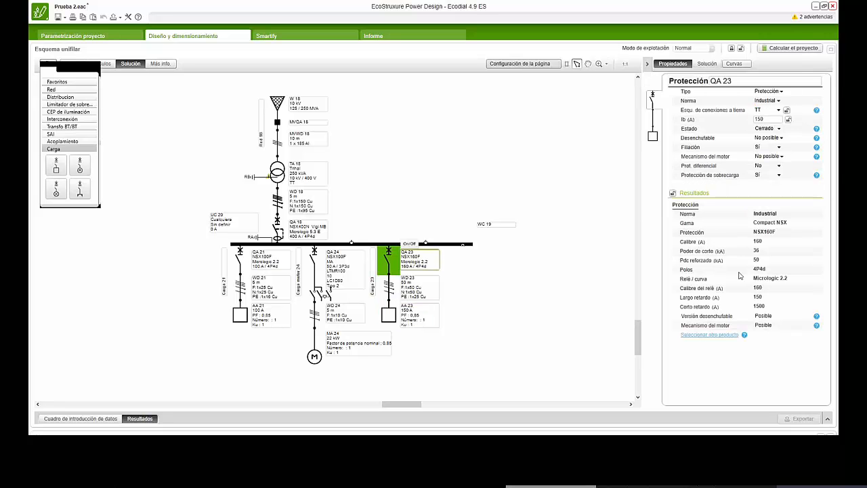
{"action": "left_click", "coordinate": [800, 48]}
{"action": "left_click", "coordinate": [555, 219]}
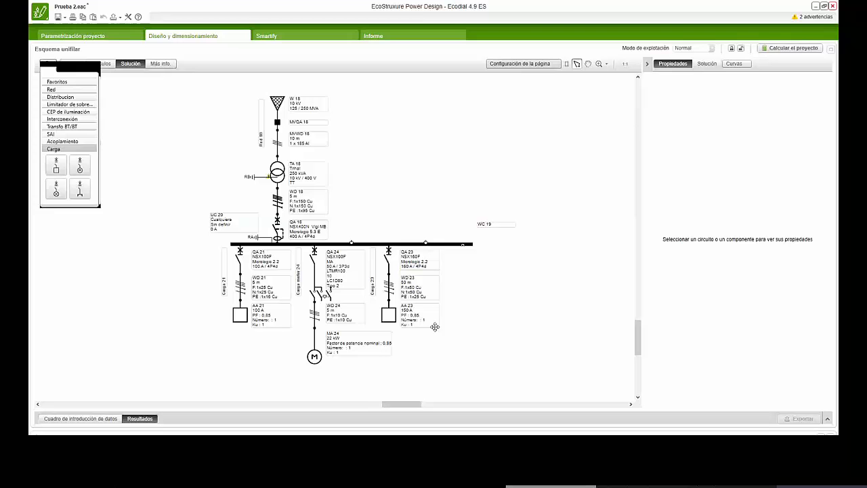
- Review the properties of circuit Carga 23 and its protection QA 23, then clear the selection
{"action": "left_click", "coordinate": [407, 325]}
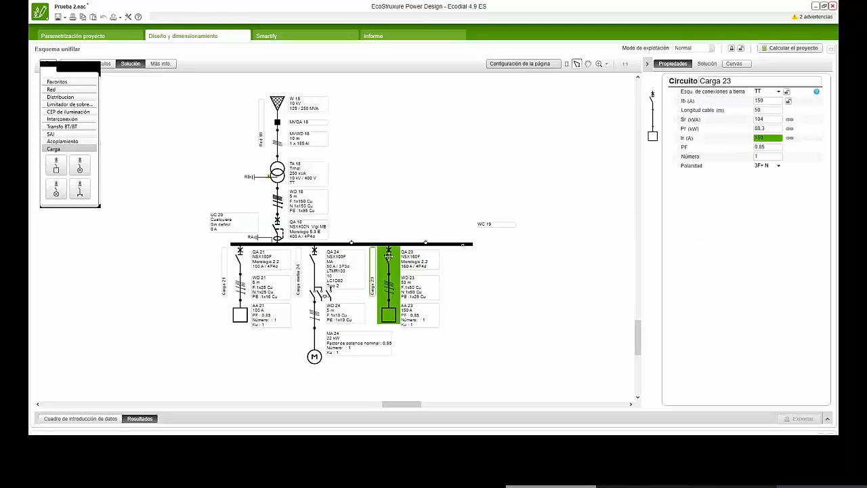
{"action": "left_click", "coordinate": [390, 256]}
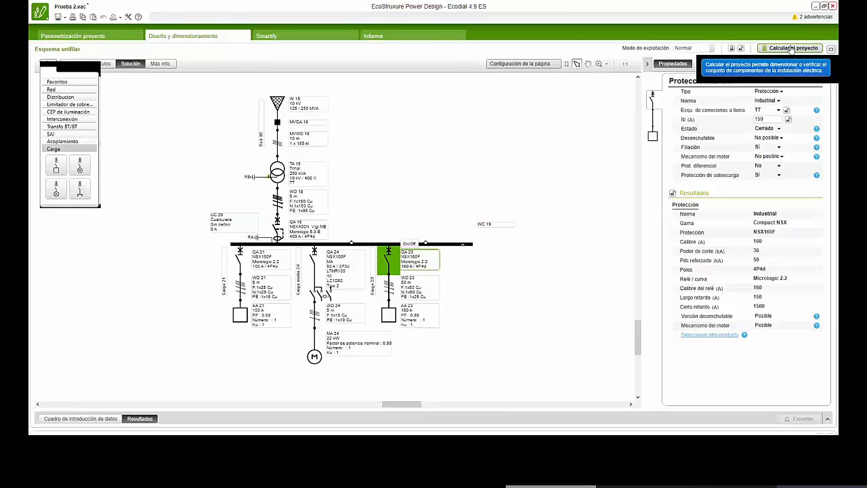
{"action": "left_click", "coordinate": [478, 147]}
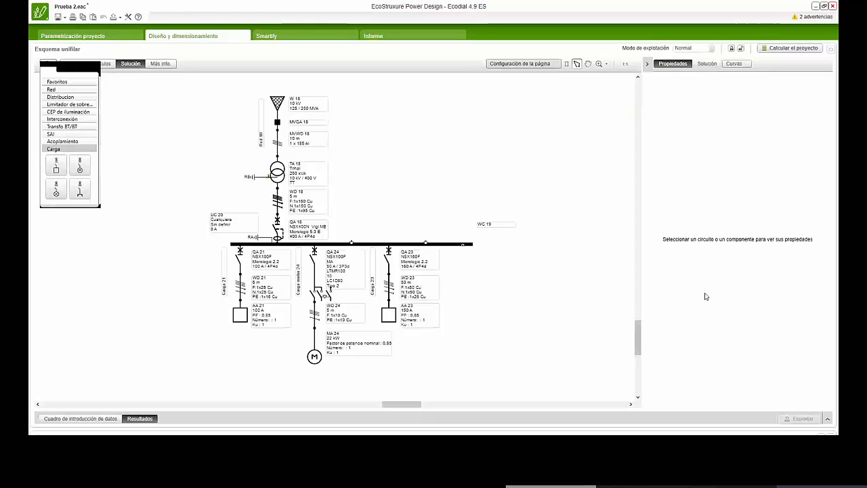
- Export switchboard UC 20 as a Rapsody neutral file to the Desktop, acknowledging the data accuracy notice
{"action": "left_click", "coordinate": [121, 18]}
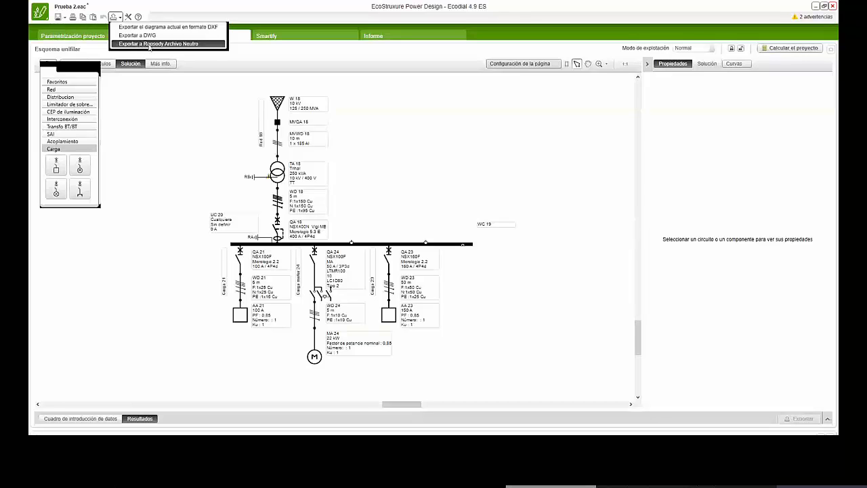
{"action": "left_click", "coordinate": [149, 44]}
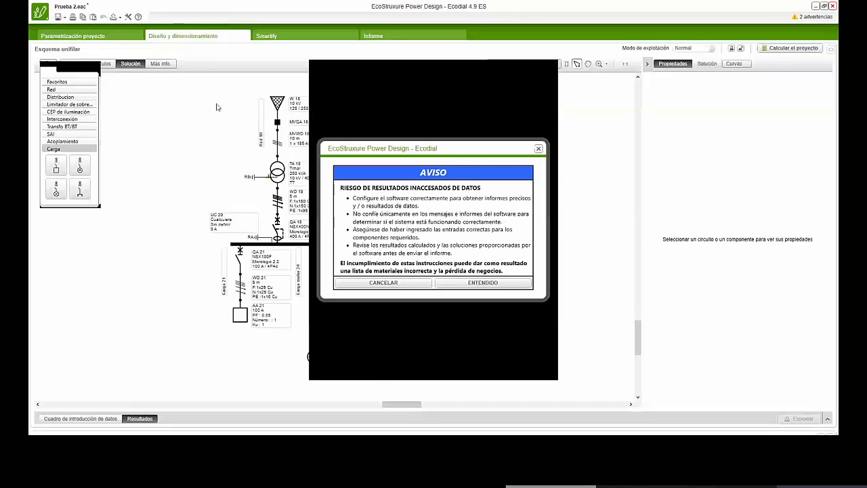
{"action": "left_click", "coordinate": [474, 285]}
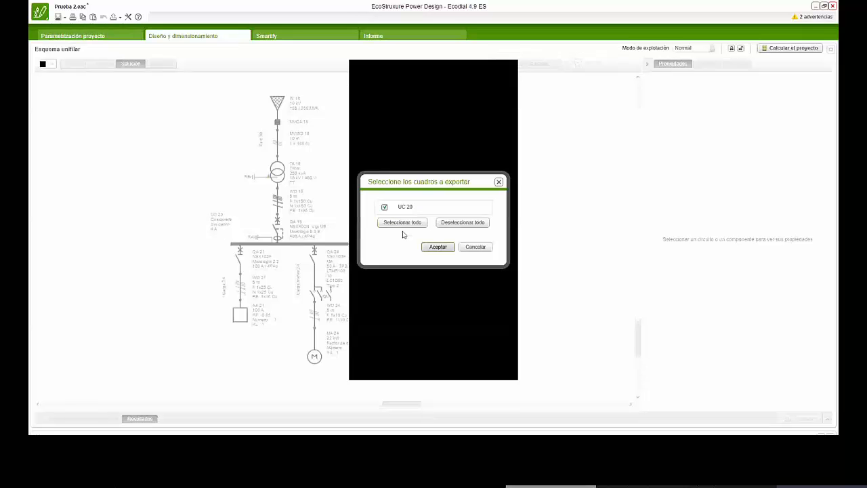
{"action": "left_click", "coordinate": [436, 247]}
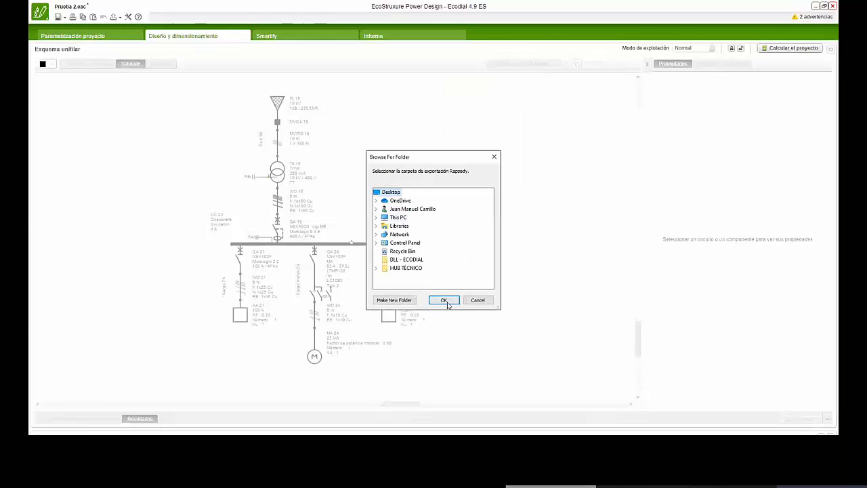
{"action": "left_click", "coordinate": [446, 302]}
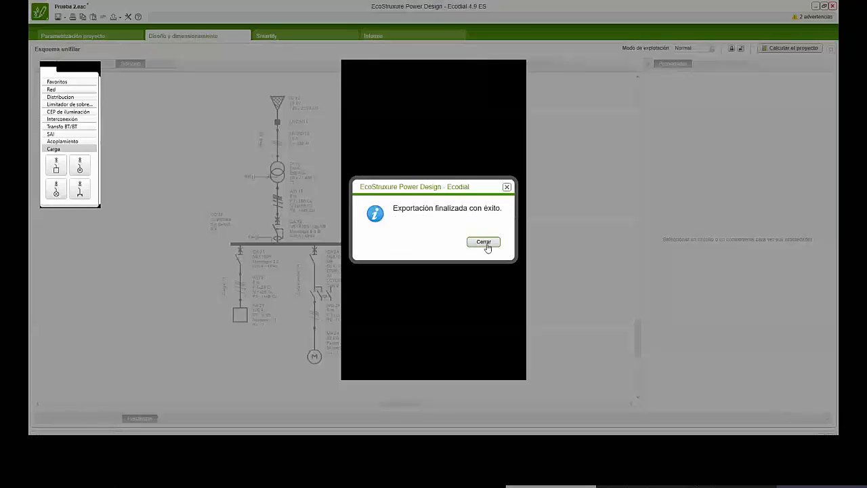
{"action": "left_click", "coordinate": [485, 244]}
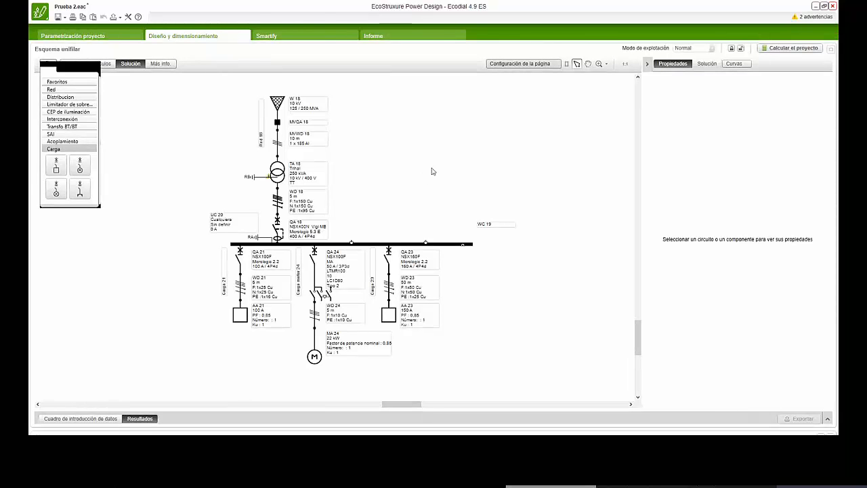
- In Smartify, enable measurement, status monitoring and control for breaker QA 18
{"action": "left_click", "coordinate": [287, 35]}
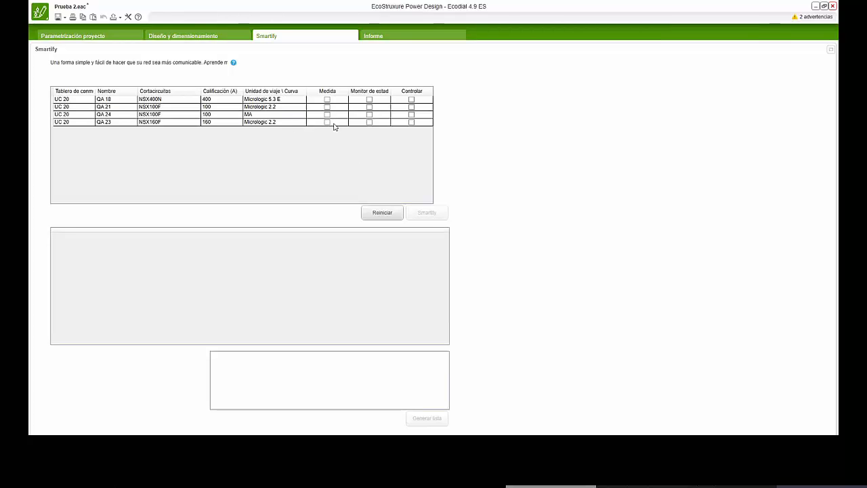
{"action": "left_click", "coordinate": [327, 99]}
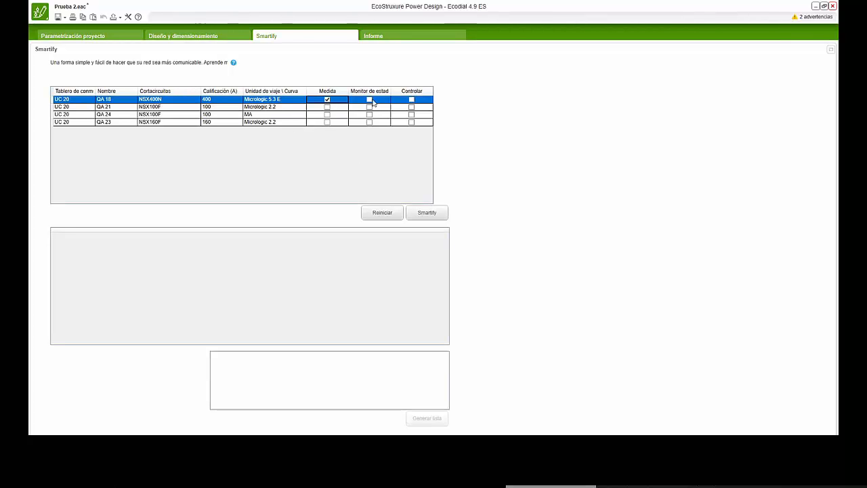
{"action": "left_click", "coordinate": [369, 99]}
{"action": "left_click", "coordinate": [411, 100]}
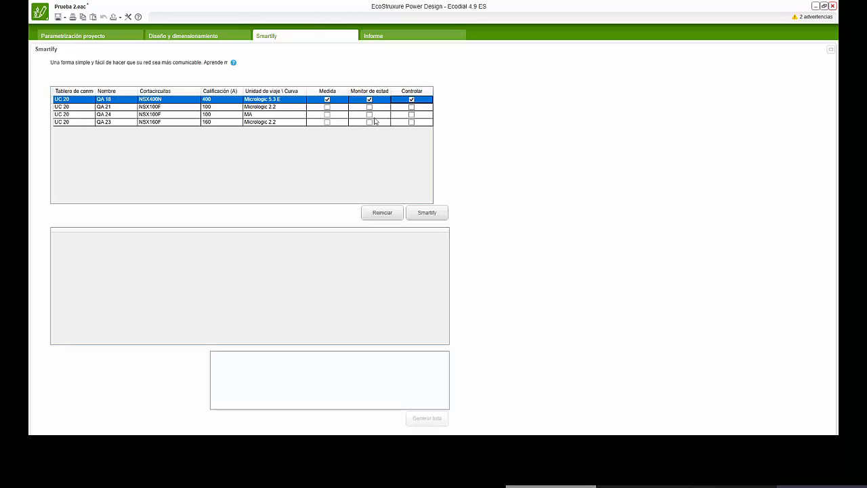
- Enable status monitoring for QA 21, measurement and control for QA 24 and control for QA 23, and run Smartify
{"action": "left_click", "coordinate": [369, 107]}
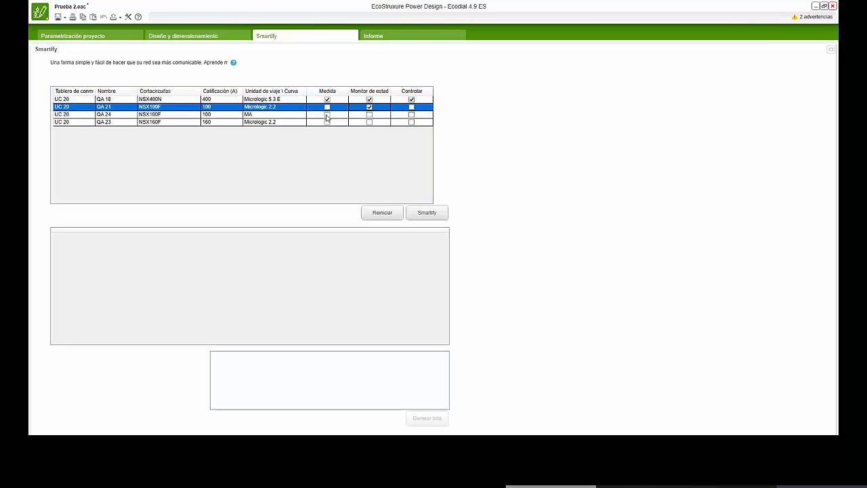
{"action": "left_click", "coordinate": [327, 115]}
{"action": "left_click", "coordinate": [412, 115]}
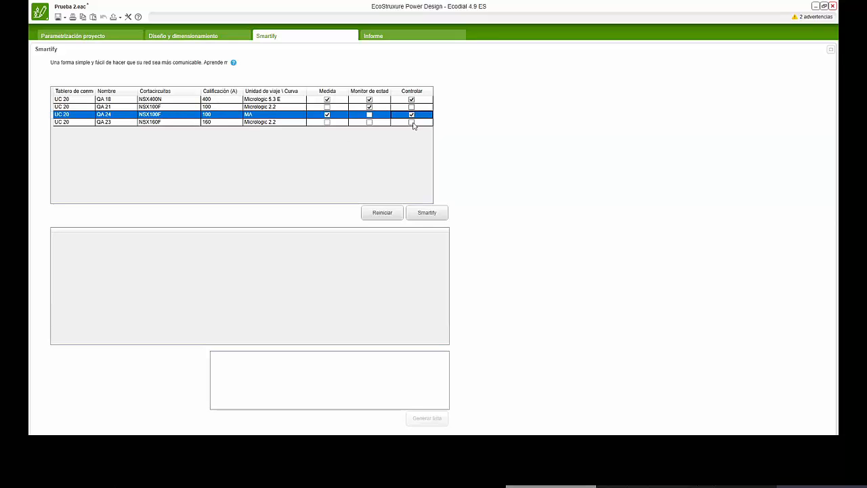
{"action": "left_click", "coordinate": [412, 122]}
{"action": "left_click", "coordinate": [430, 212]}
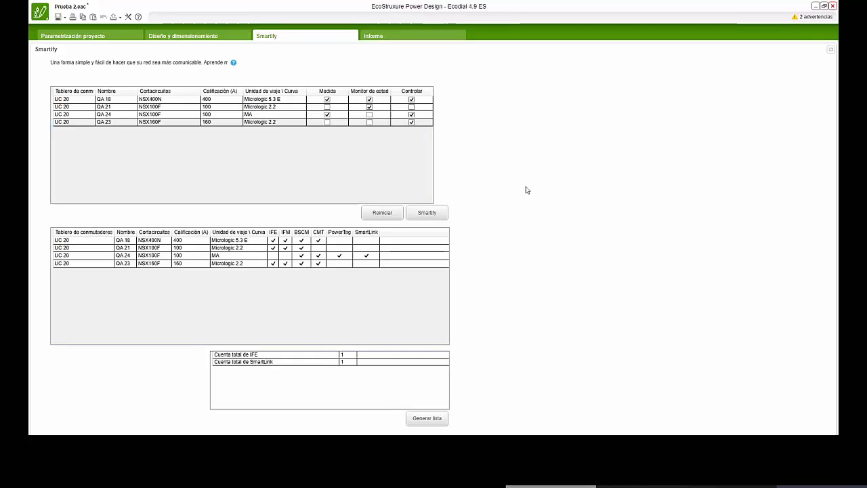
- Open the project report and look over its cover page and project information
{"action": "left_click", "coordinate": [410, 36]}
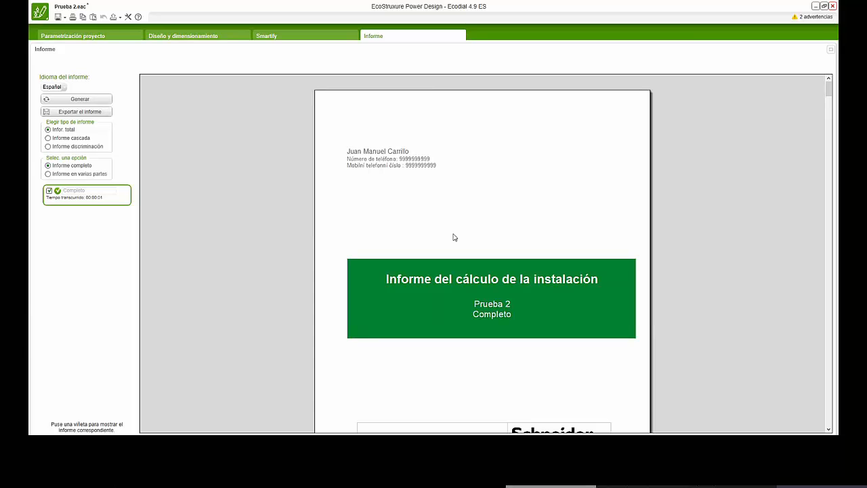
{"action": "scroll", "coordinate": [445, 303], "scroll_direction": "down", "scroll_amount": 3}
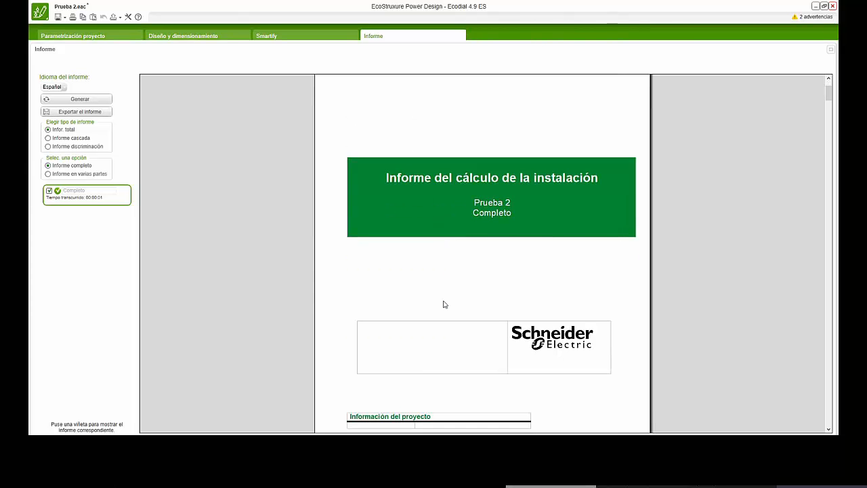
{"action": "scroll", "coordinate": [445, 304], "scroll_direction": "down", "scroll_amount": 5}
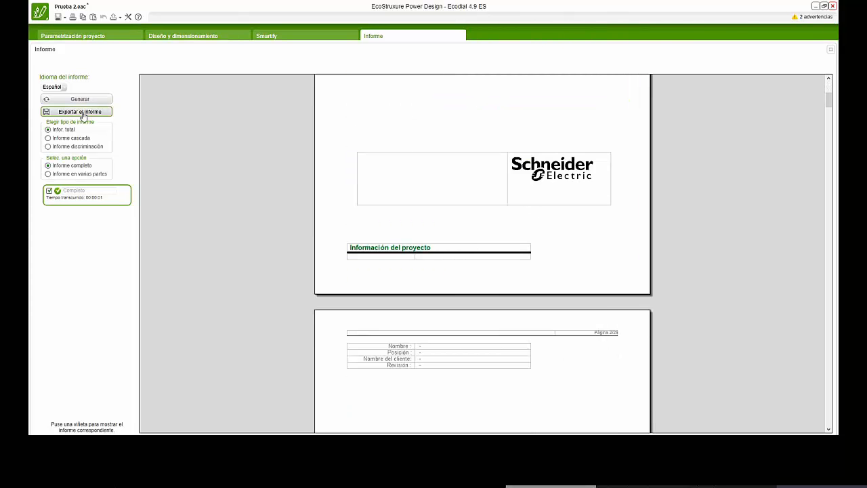
- Generate the discrimination report in several parts, with Principal and UC 20 included, and look through it
{"action": "left_click", "coordinate": [70, 138]}
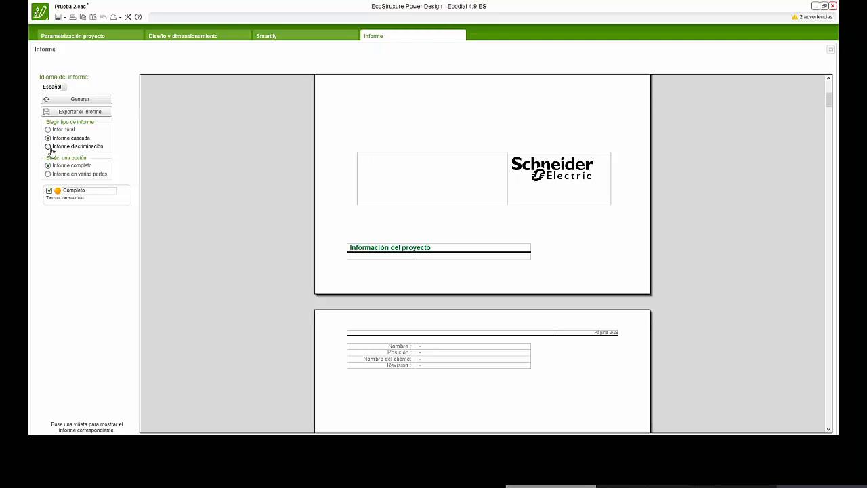
{"action": "left_click", "coordinate": [49, 147]}
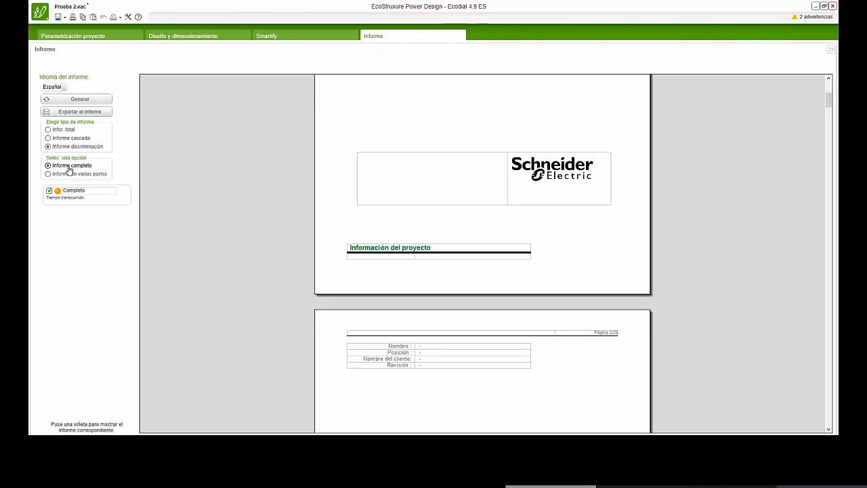
{"action": "left_click", "coordinate": [68, 174]}
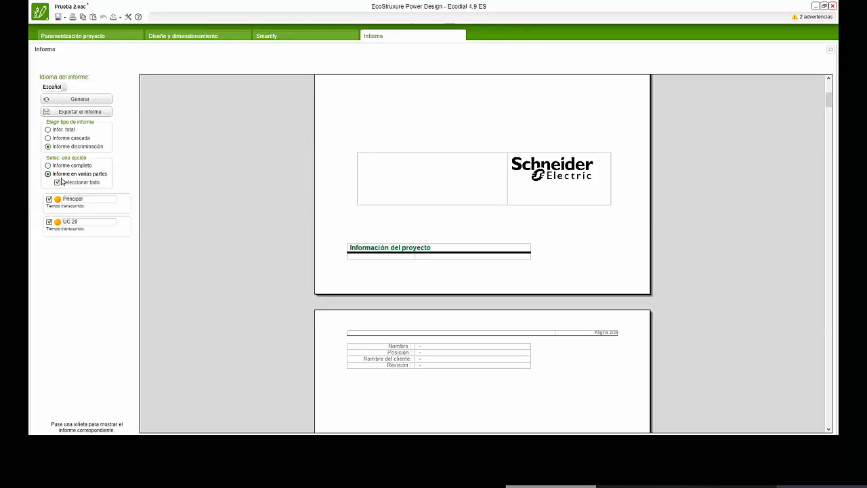
{"action": "left_click", "coordinate": [81, 99]}
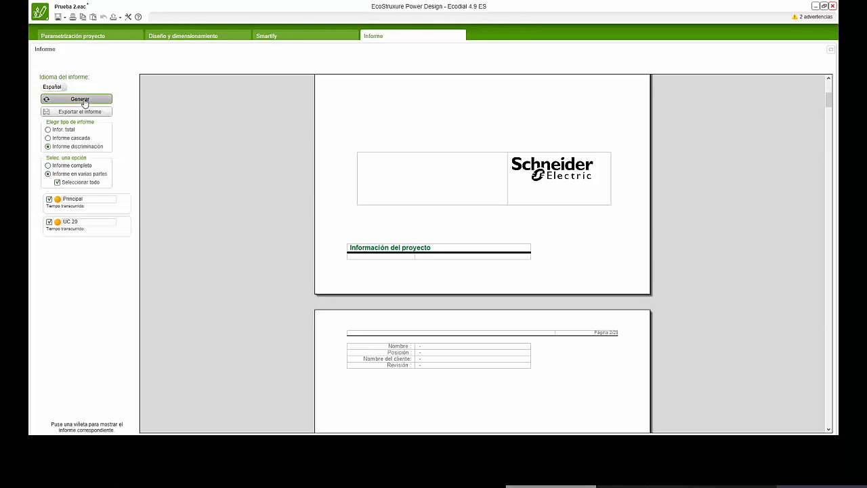
{"action": "scroll", "coordinate": [448, 272], "scroll_direction": "down", "scroll_amount": 8}
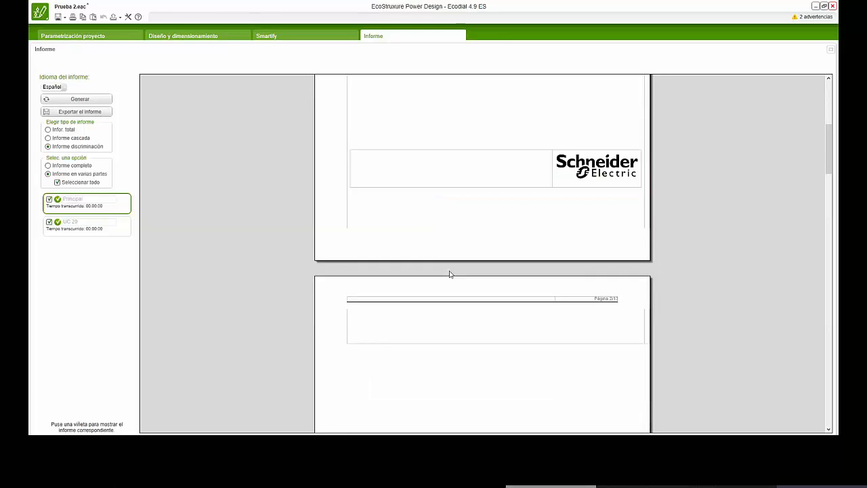
- Switch the report type to the total report and generate it for Principal and UC 20
{"action": "left_click", "coordinate": [47, 130]}
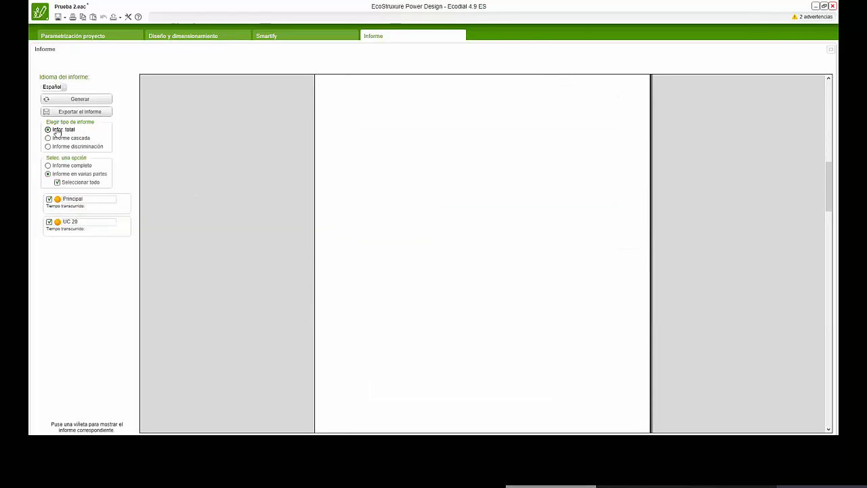
{"action": "left_click", "coordinate": [80, 101]}
{"action": "scroll", "coordinate": [480, 254], "scroll_direction": "down", "scroll_amount": 5}
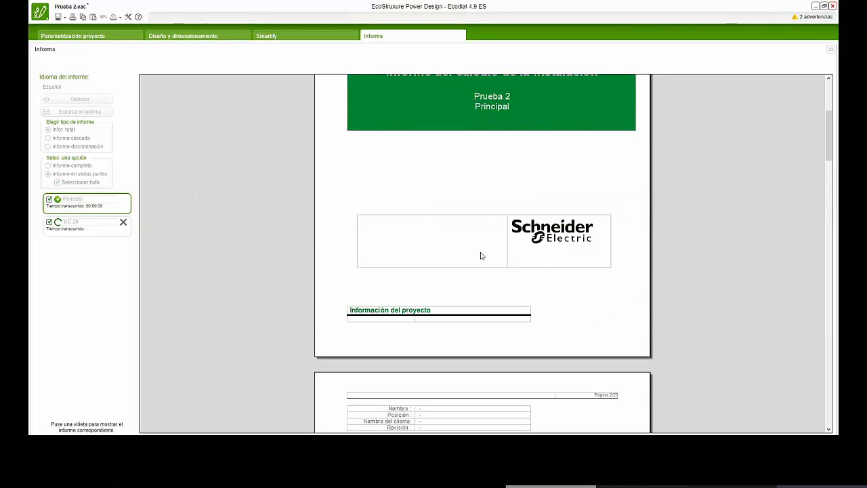
- Examine the Principal report's table of contents, project parameters, load list, circuit breaker list and cable schedule
{"action": "scroll", "coordinate": [475, 256], "scroll_direction": "down", "scroll_amount": 10}
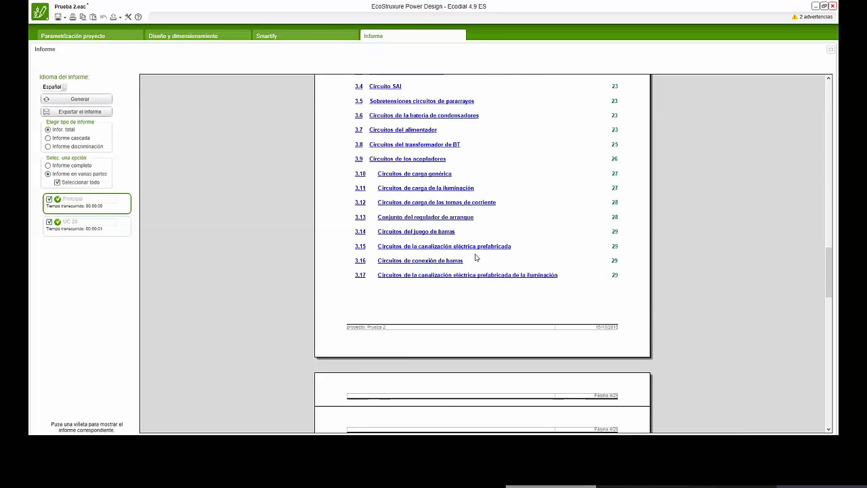
{"action": "scroll", "coordinate": [476, 257], "scroll_direction": "down", "scroll_amount": 5}
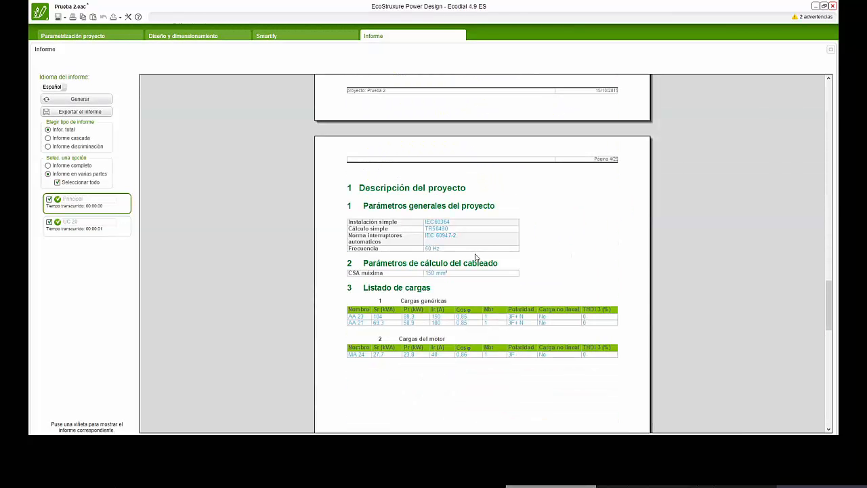
{"action": "scroll", "coordinate": [475, 256], "scroll_direction": "down", "scroll_amount": 10}
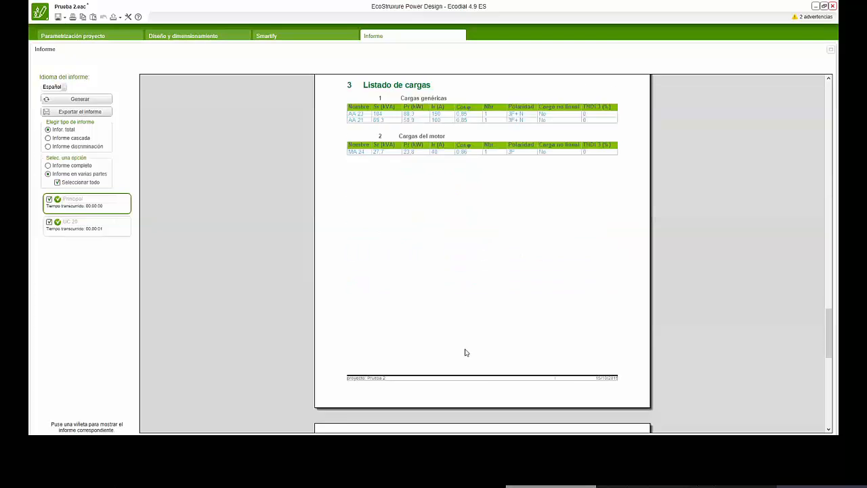
{"action": "scroll", "coordinate": [461, 349], "scroll_direction": "down", "scroll_amount": 5}
{"action": "scroll", "coordinate": [459, 346], "scroll_direction": "down", "scroll_amount": 1}
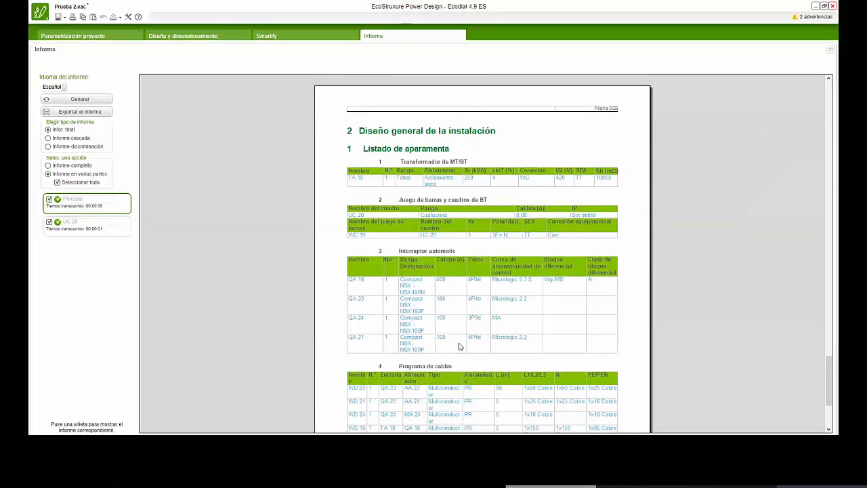
{"action": "scroll", "coordinate": [459, 346], "scroll_direction": "down", "scroll_amount": 1}
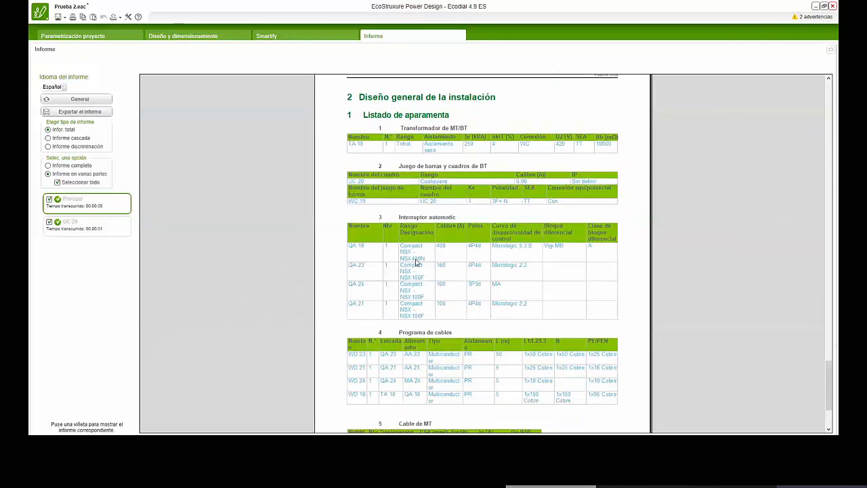
{"action": "scroll", "coordinate": [446, 323], "scroll_direction": "down", "scroll_amount": 3}
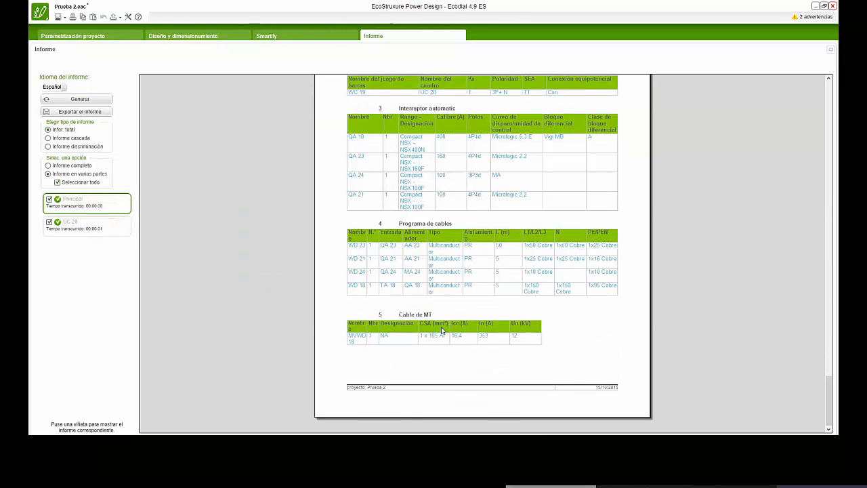
{"action": "scroll", "coordinate": [446, 323], "scroll_direction": "up", "scroll_amount": 10}
{"action": "scroll", "coordinate": [443, 296], "scroll_direction": "up", "scroll_amount": 17}
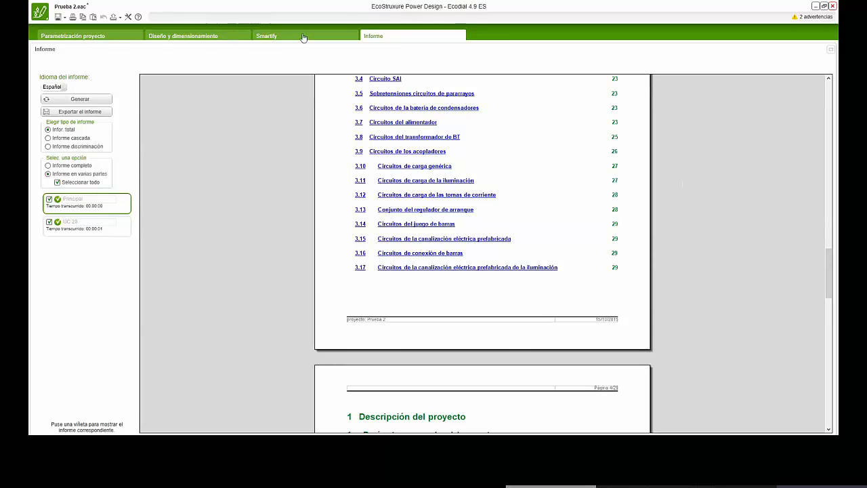
- Return to the single-line diagram and check the available operating modes without changing the mode
{"action": "left_click", "coordinate": [219, 37]}
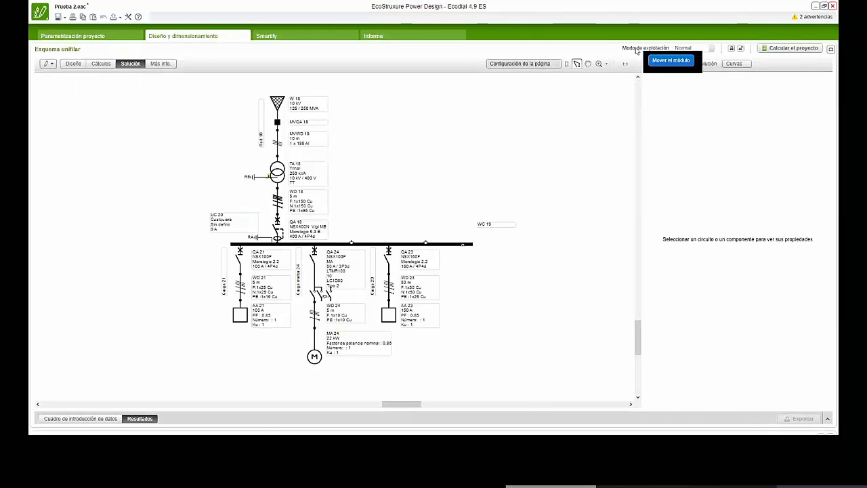
{"action": "left_click", "coordinate": [714, 51]}
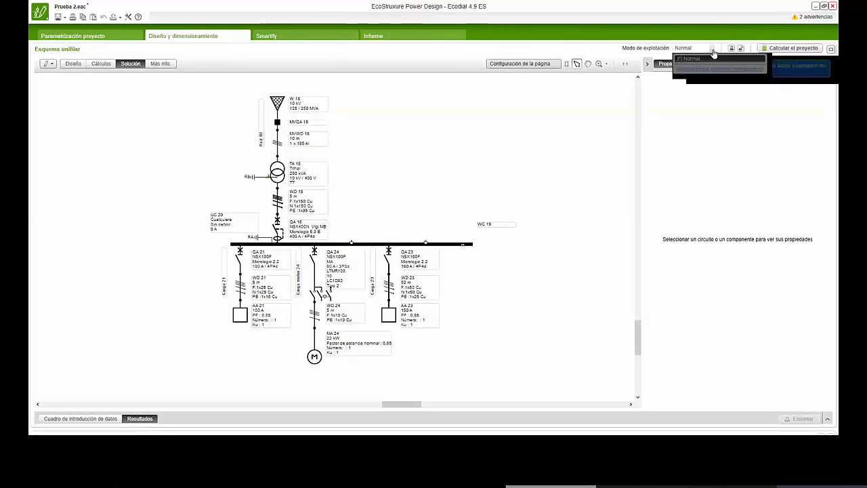
{"action": "left_click", "coordinate": [542, 136]}
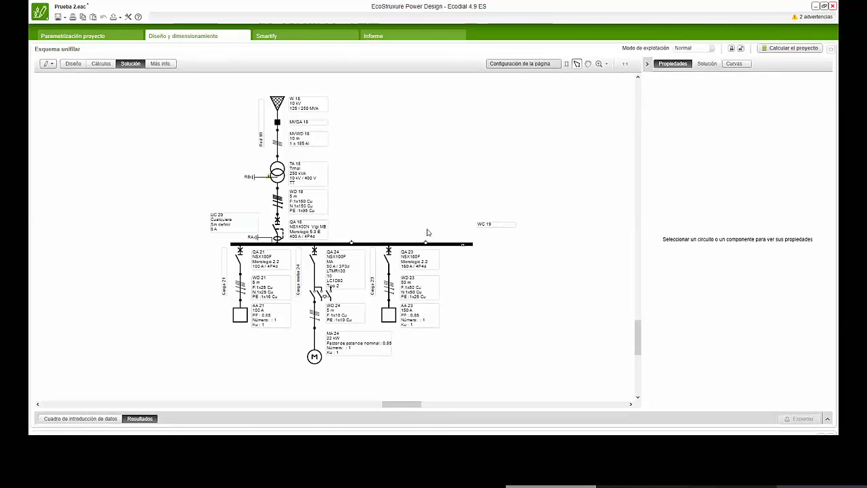
- Add a generator source circuit to the diagram and connect it to the main busbar above load circuit 23
{"action": "left_click", "coordinate": [47, 64]}
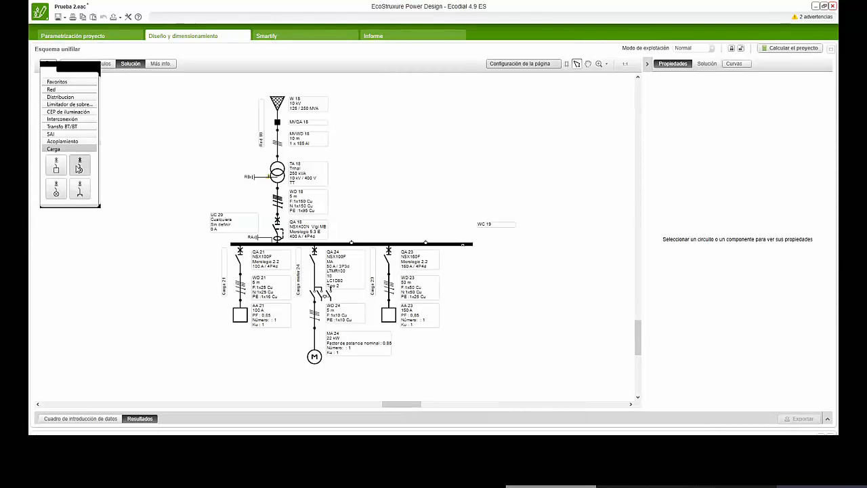
{"action": "left_click", "coordinate": [62, 89]}
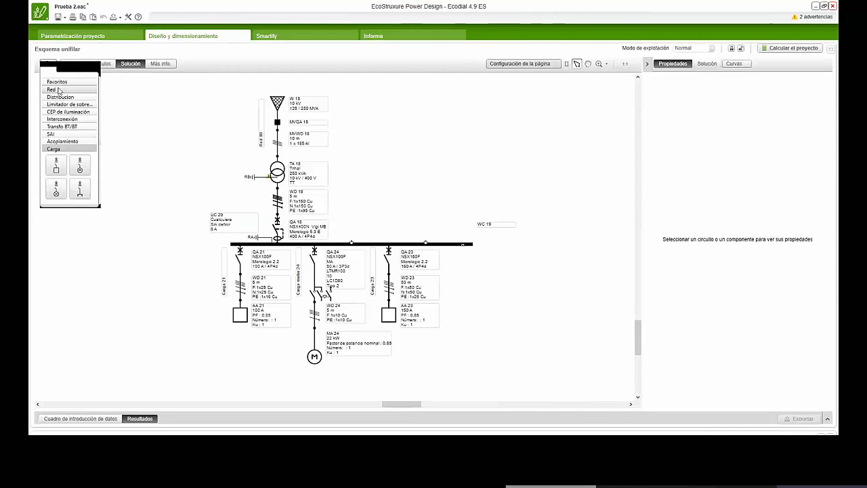
{"action": "left_click_drag", "start_coordinate": [79, 105], "coordinate": [582, 197]}
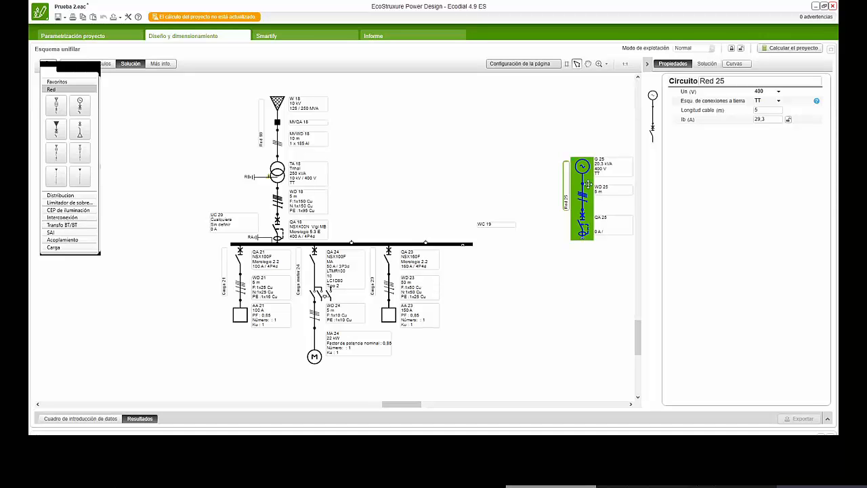
{"action": "left_click_drag", "start_coordinate": [587, 184], "coordinate": [428, 183]}
{"action": "left_click", "coordinate": [517, 180]}
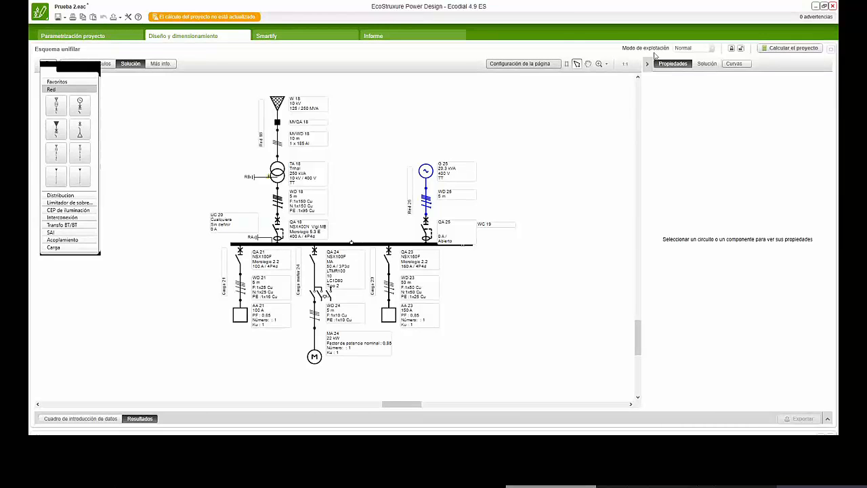
- Open the operating mode management and duplicate the Normal mode
{"action": "left_click", "coordinate": [712, 52]}
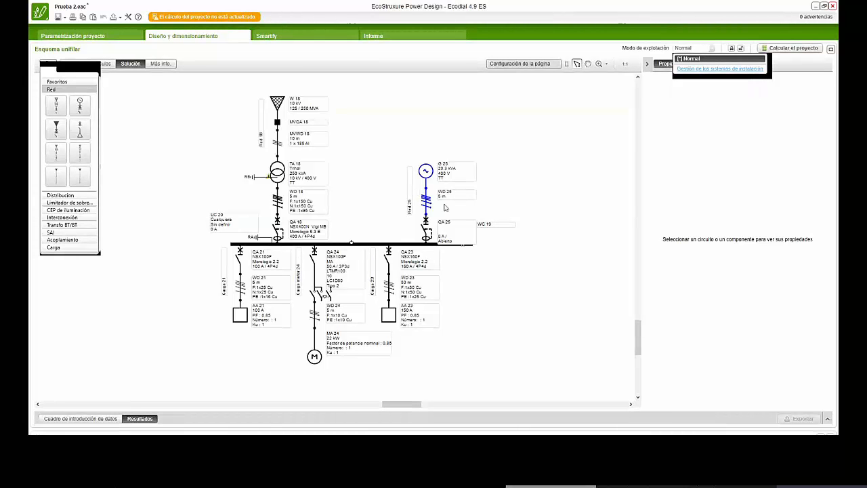
{"action": "left_click", "coordinate": [578, 159]}
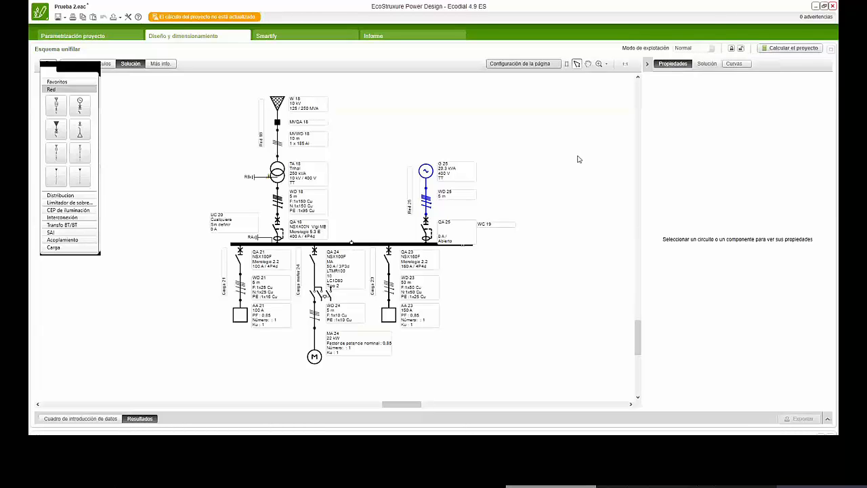
{"action": "left_click", "coordinate": [711, 50]}
{"action": "left_click", "coordinate": [698, 70]}
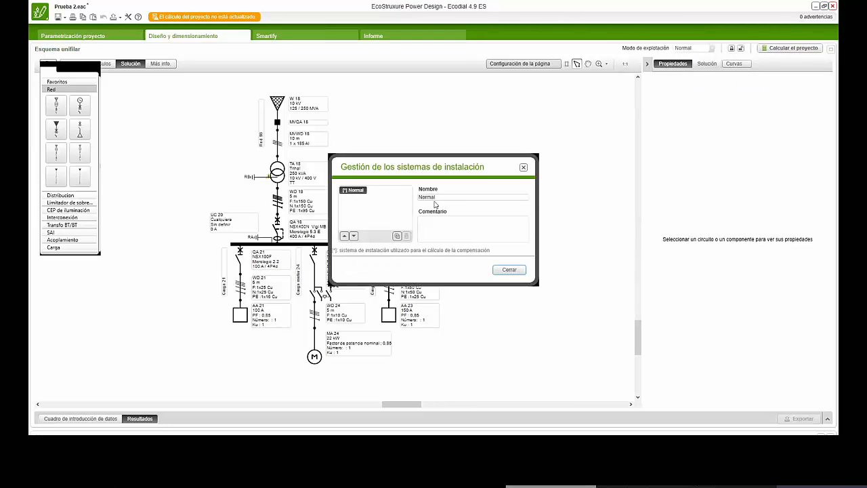
{"action": "left_click", "coordinate": [397, 235]}
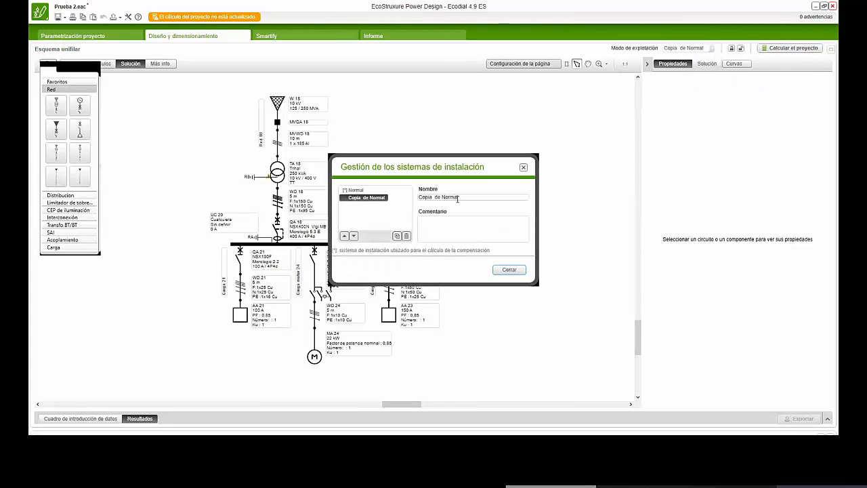
- Rename the copied operating mode Generador, enter a comment beginning with "Cargas", and close the mode management
{"action": "left_click_drag", "start_coordinate": [458, 197], "coordinate": [416, 197]}
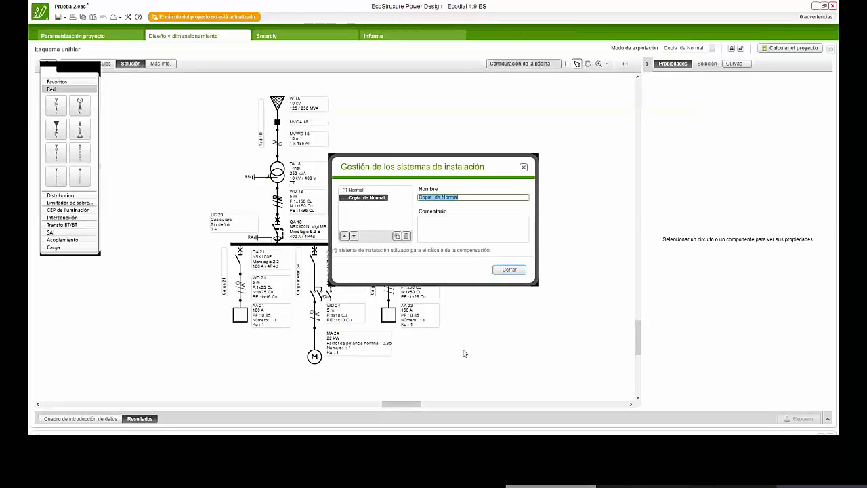
{"action": "key", "text": "BackSpace"}
{"action": "type", "text": "Generacdor"}
{"action": "left_click", "coordinate": [429, 227]}
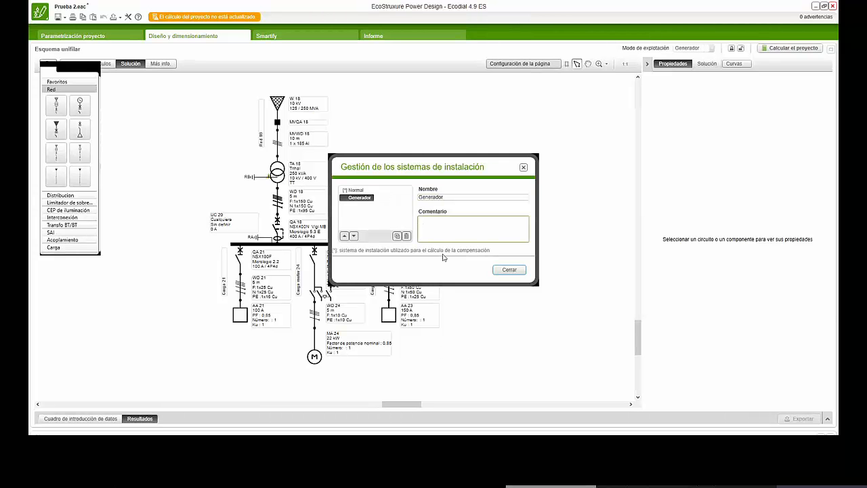
{"action": "type", "text": "Cargas críticas"}
{"action": "left_click", "coordinate": [509, 271]}
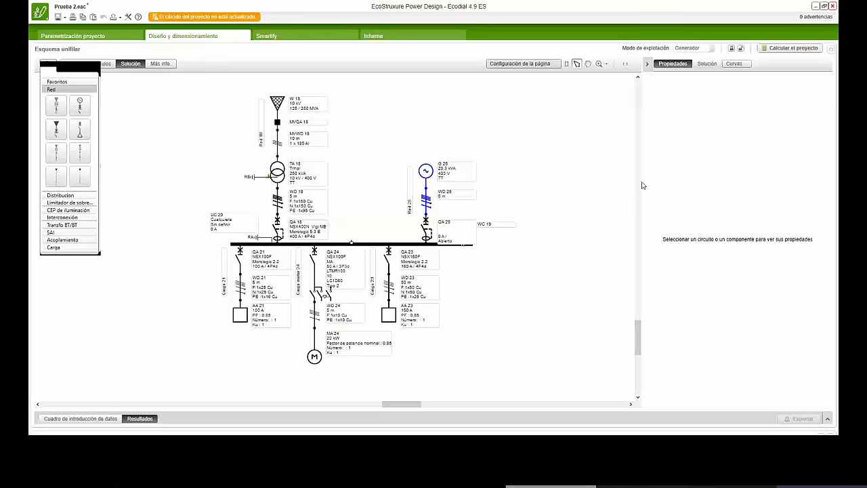
- Set the state of the transformer supply's circuit breaker QA 18 to Abierto in the Generador mode
{"action": "left_click_drag", "start_coordinate": [589, 189], "coordinate": [589, 188]}
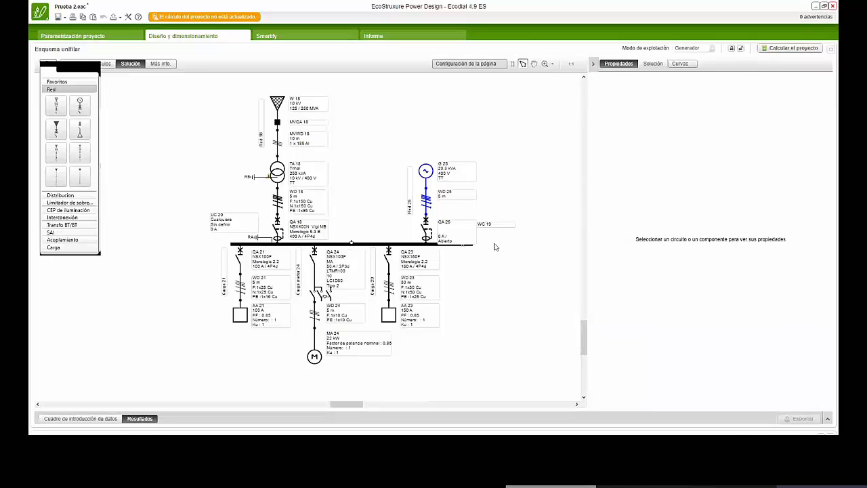
{"action": "left_click", "coordinate": [410, 205]}
{"action": "left_click", "coordinate": [296, 191]}
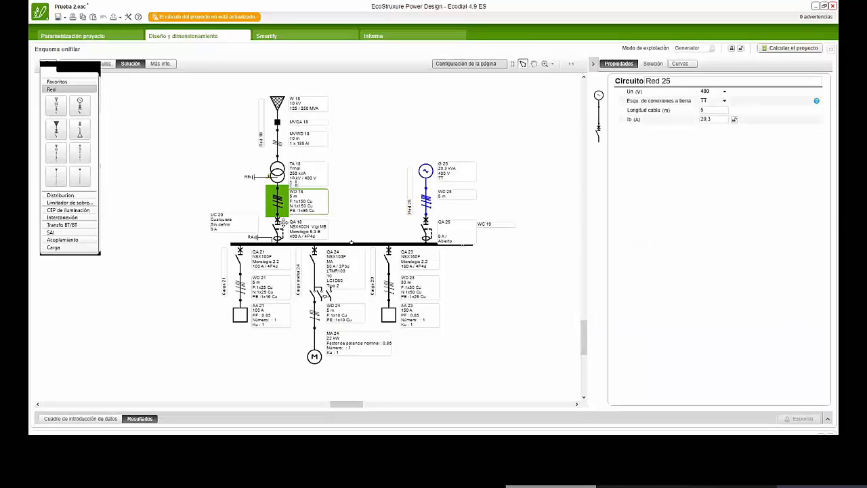
{"action": "left_click", "coordinate": [279, 228]}
{"action": "left_click", "coordinate": [601, 183]}
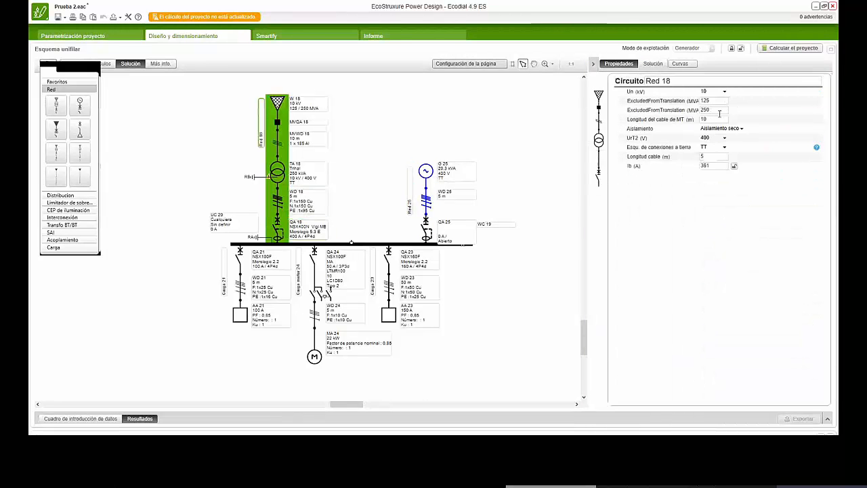
{"action": "left_click", "coordinate": [600, 176]}
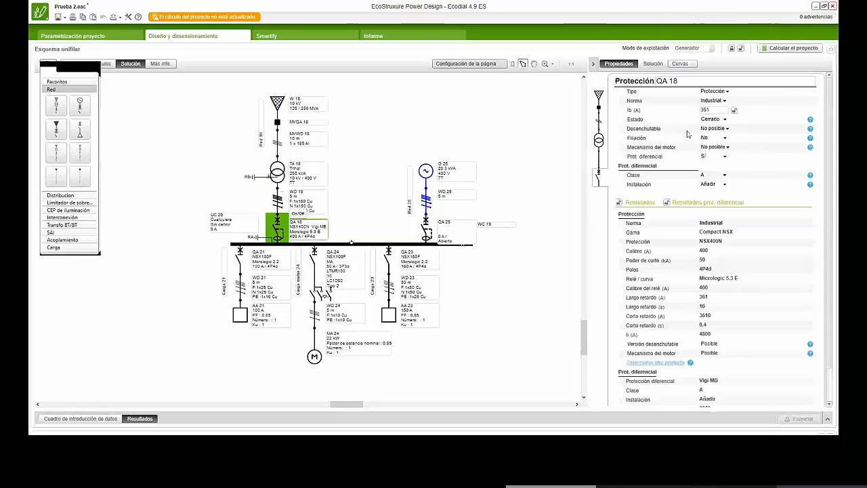
{"action": "left_click", "coordinate": [719, 119]}
{"action": "left_click", "coordinate": [715, 138]}
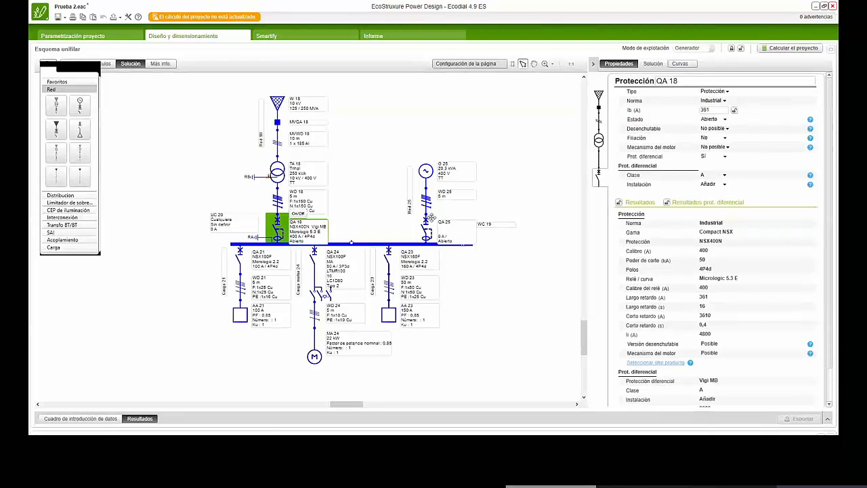
- Set the state of the generator's circuit breaker QA 25 to Cerrado
{"action": "left_click", "coordinate": [431, 232]}
{"action": "left_click", "coordinate": [431, 233]}
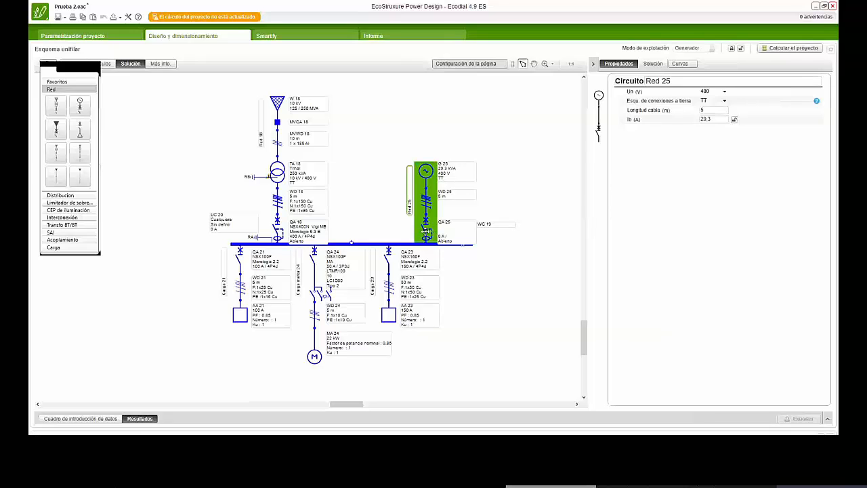
{"action": "left_click", "coordinate": [599, 139]}
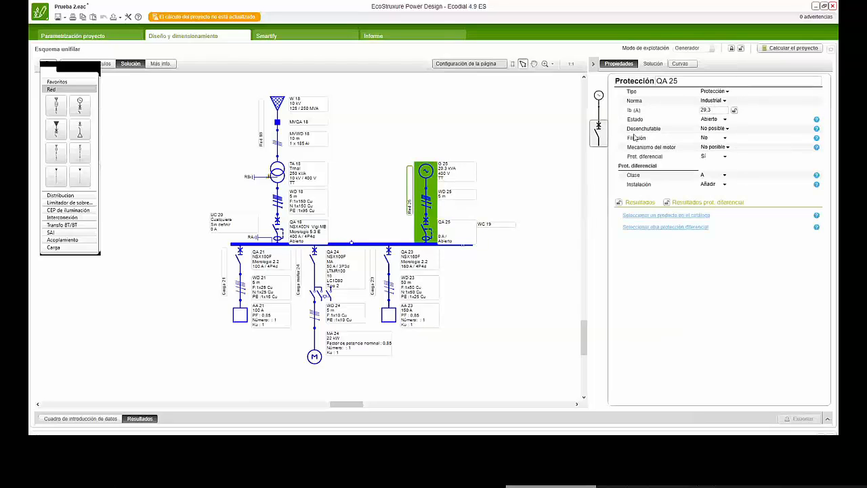
{"action": "left_click", "coordinate": [599, 127]}
{"action": "left_click", "coordinate": [716, 119]}
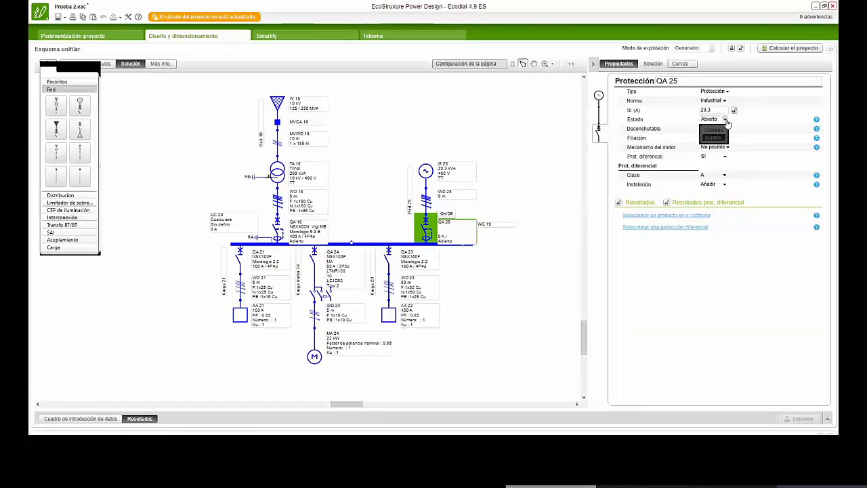
{"action": "left_click", "coordinate": [717, 132]}
{"action": "left_click", "coordinate": [513, 287]}
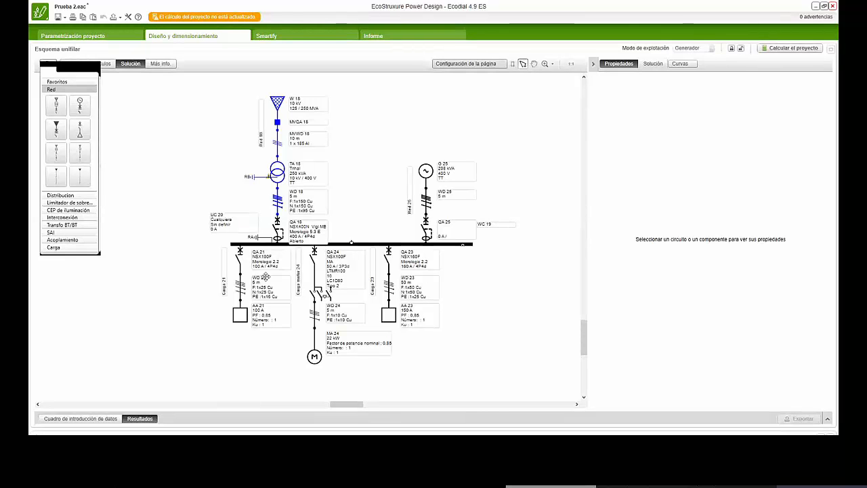
- Set the state of load circuit breaker QA 21 to Abierto
{"action": "left_click", "coordinate": [251, 268]}
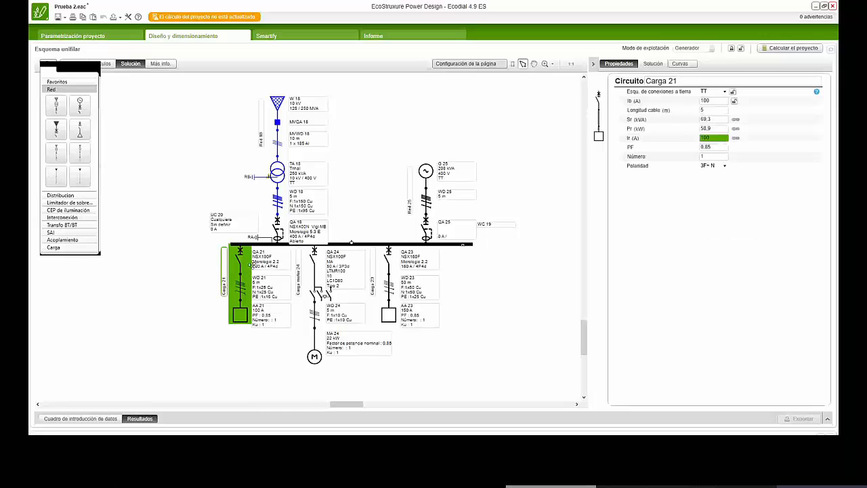
{"action": "left_click", "coordinate": [599, 95]}
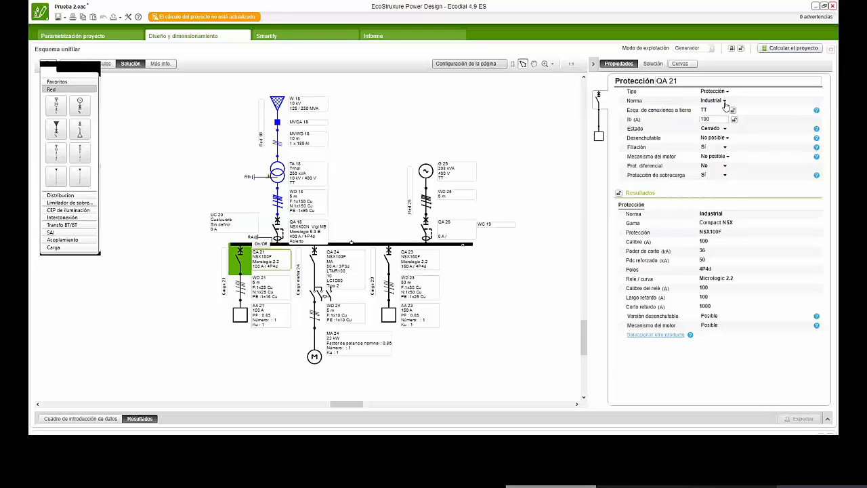
{"action": "left_click", "coordinate": [724, 129]}
{"action": "left_click", "coordinate": [711, 148]}
- Set the state of load circuit breaker QA 23 to Abierto so that only the motor load stays supplied
{"action": "left_click", "coordinate": [392, 254]}
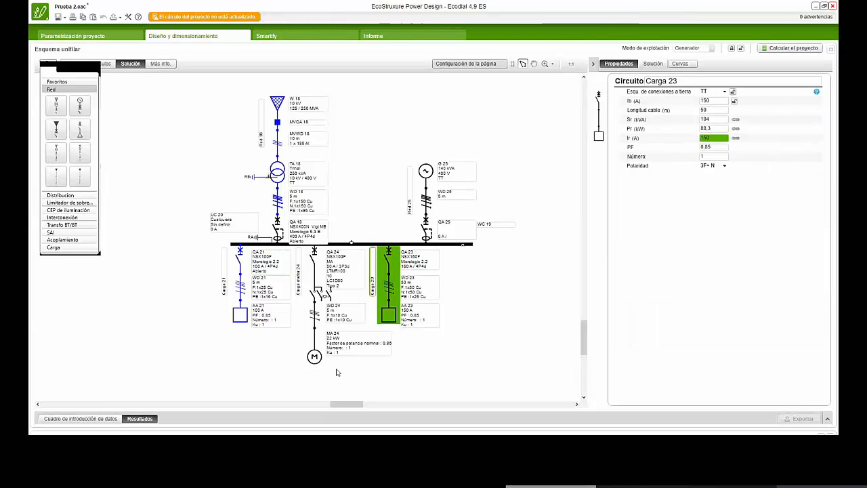
{"action": "left_click", "coordinate": [598, 97]}
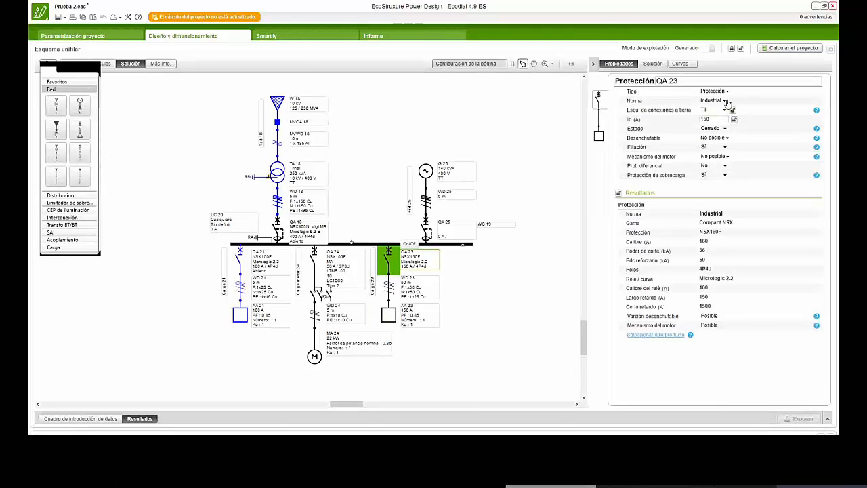
{"action": "left_click", "coordinate": [724, 128]}
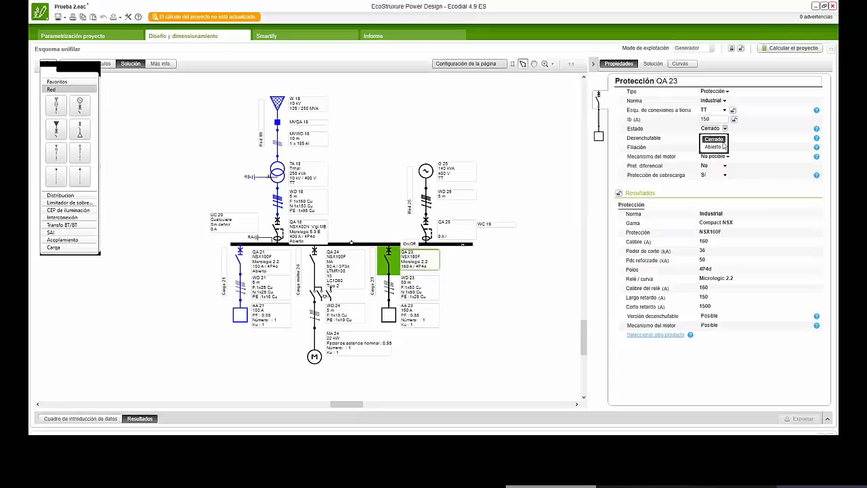
{"action": "left_click", "coordinate": [713, 146]}
{"action": "left_click", "coordinate": [511, 302]}
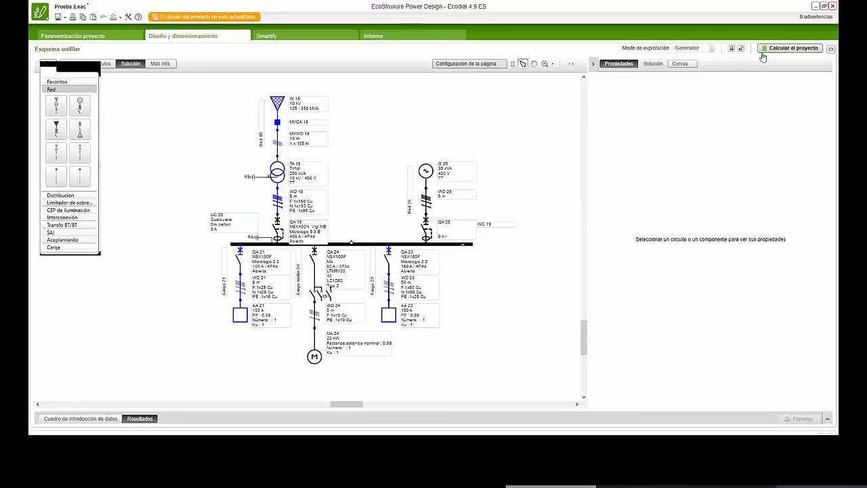
- Calculate the project with the generator included and switch the operating mode to Normal
{"action": "left_click", "coordinate": [786, 48]}
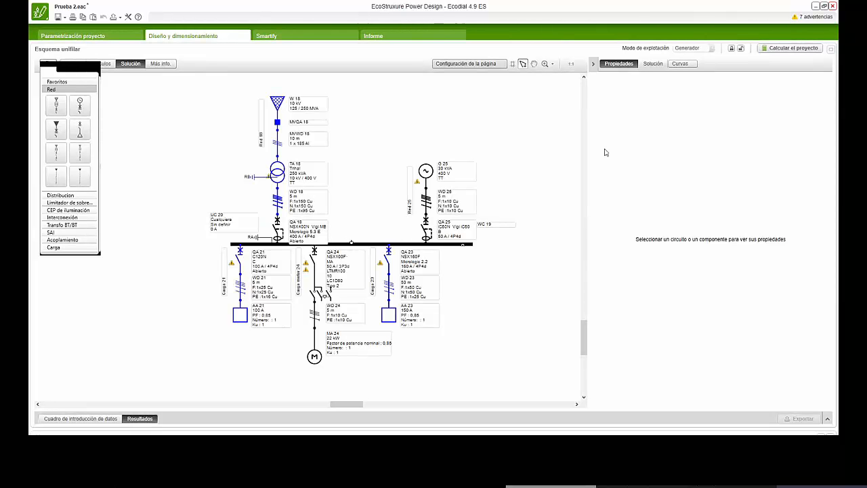
{"action": "left_click", "coordinate": [708, 48]}
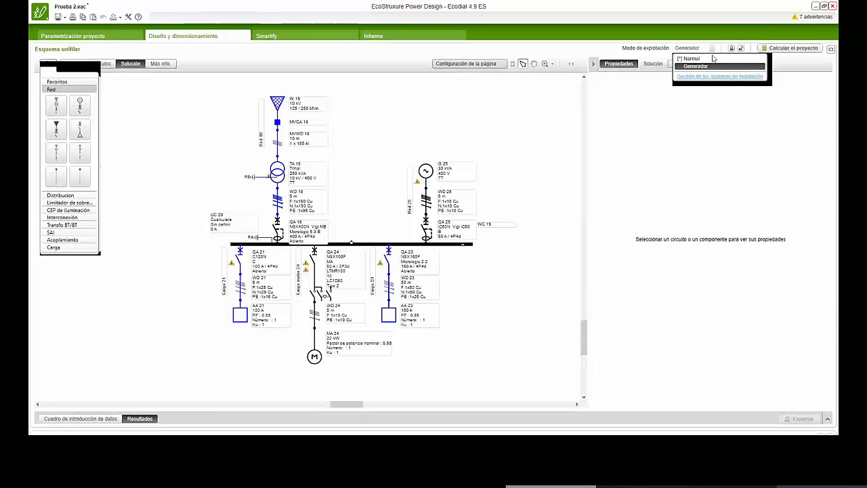
{"action": "left_click", "coordinate": [698, 62]}
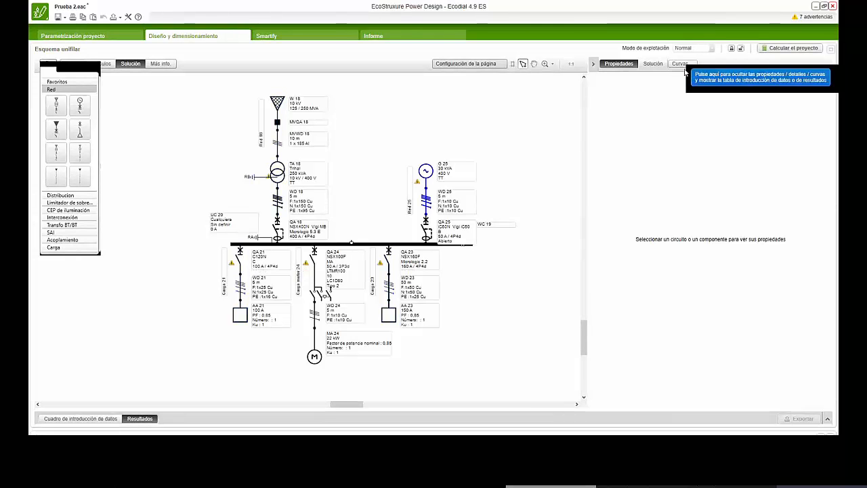